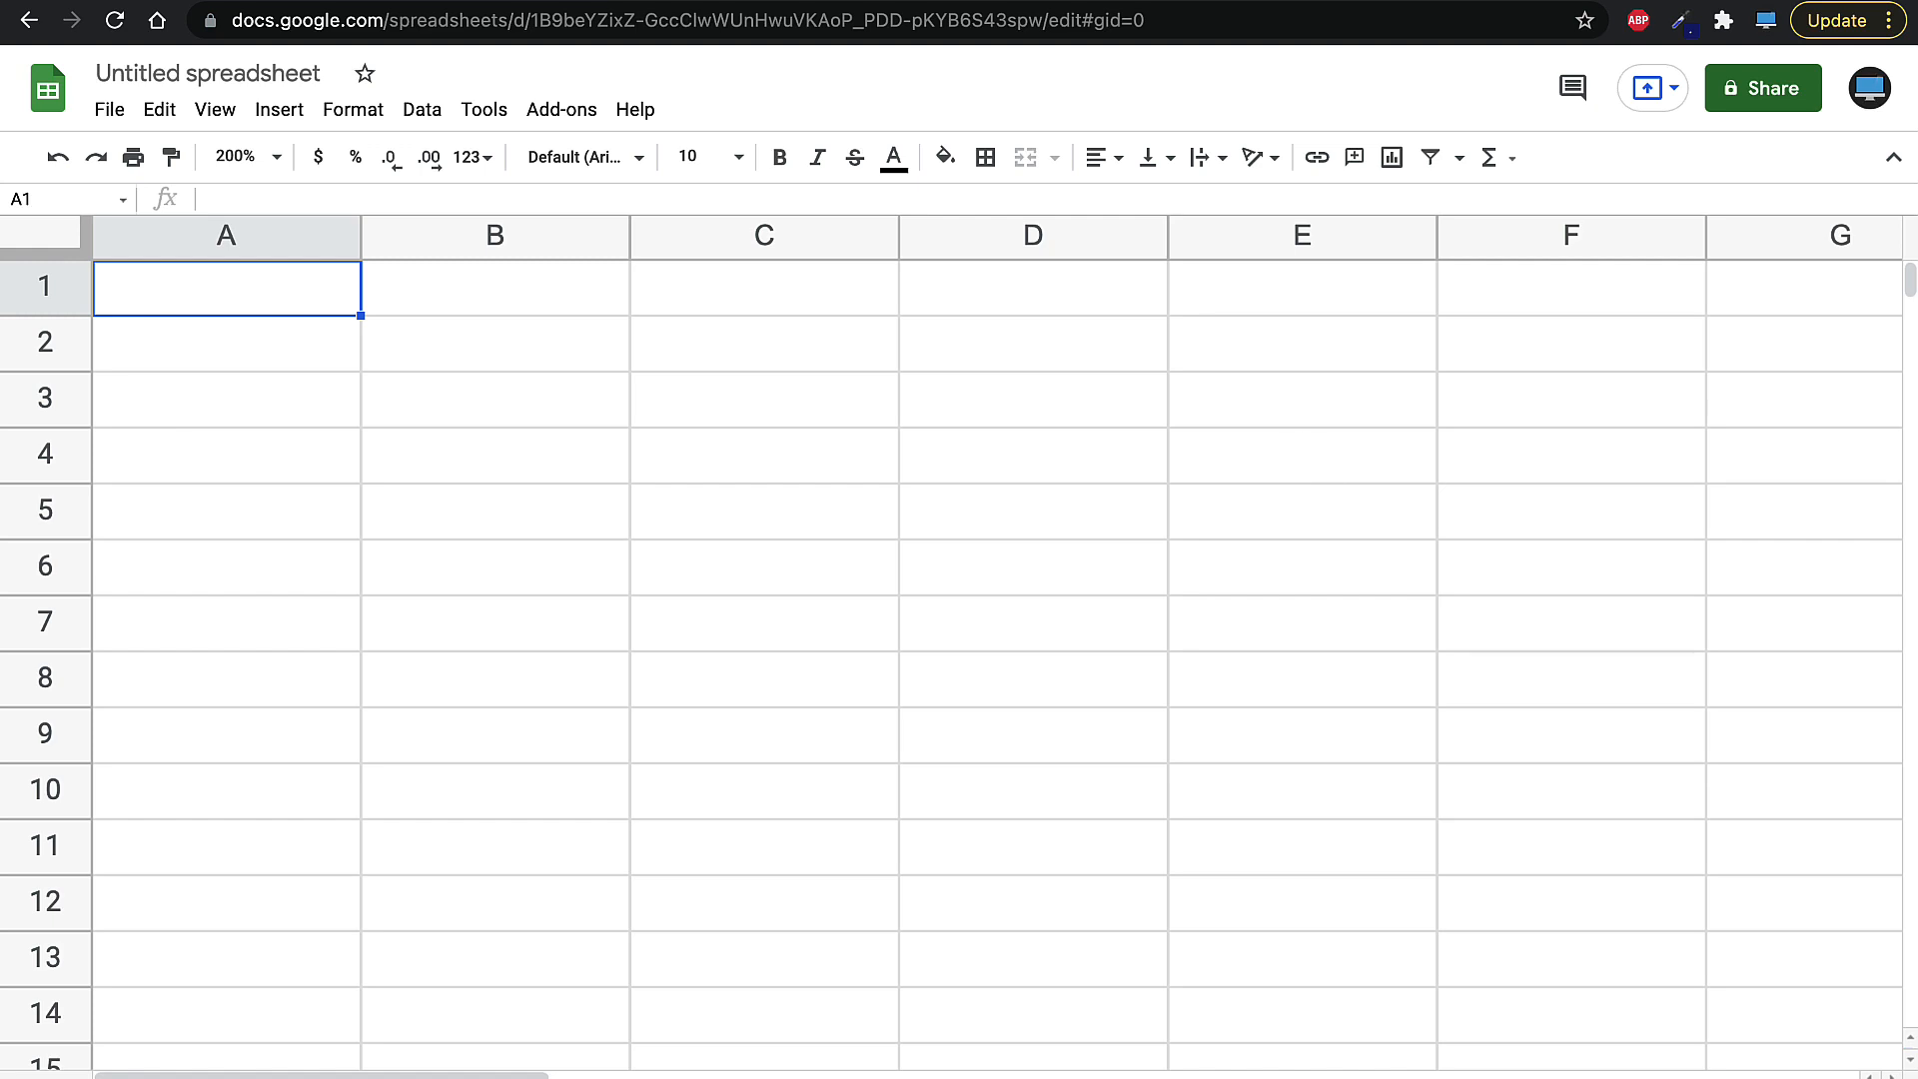
- Enter the values 4, 3, 2, 4, 5 and 67 in cells A1 through A6
{"action": "type", "text": "4"}
{"action": "key", "text": "Return"}
{"action": "type", "text": "3"}
{"action": "key", "text": "Return"}
{"action": "type", "text": "2"}
{"action": "key", "text": "Return"}
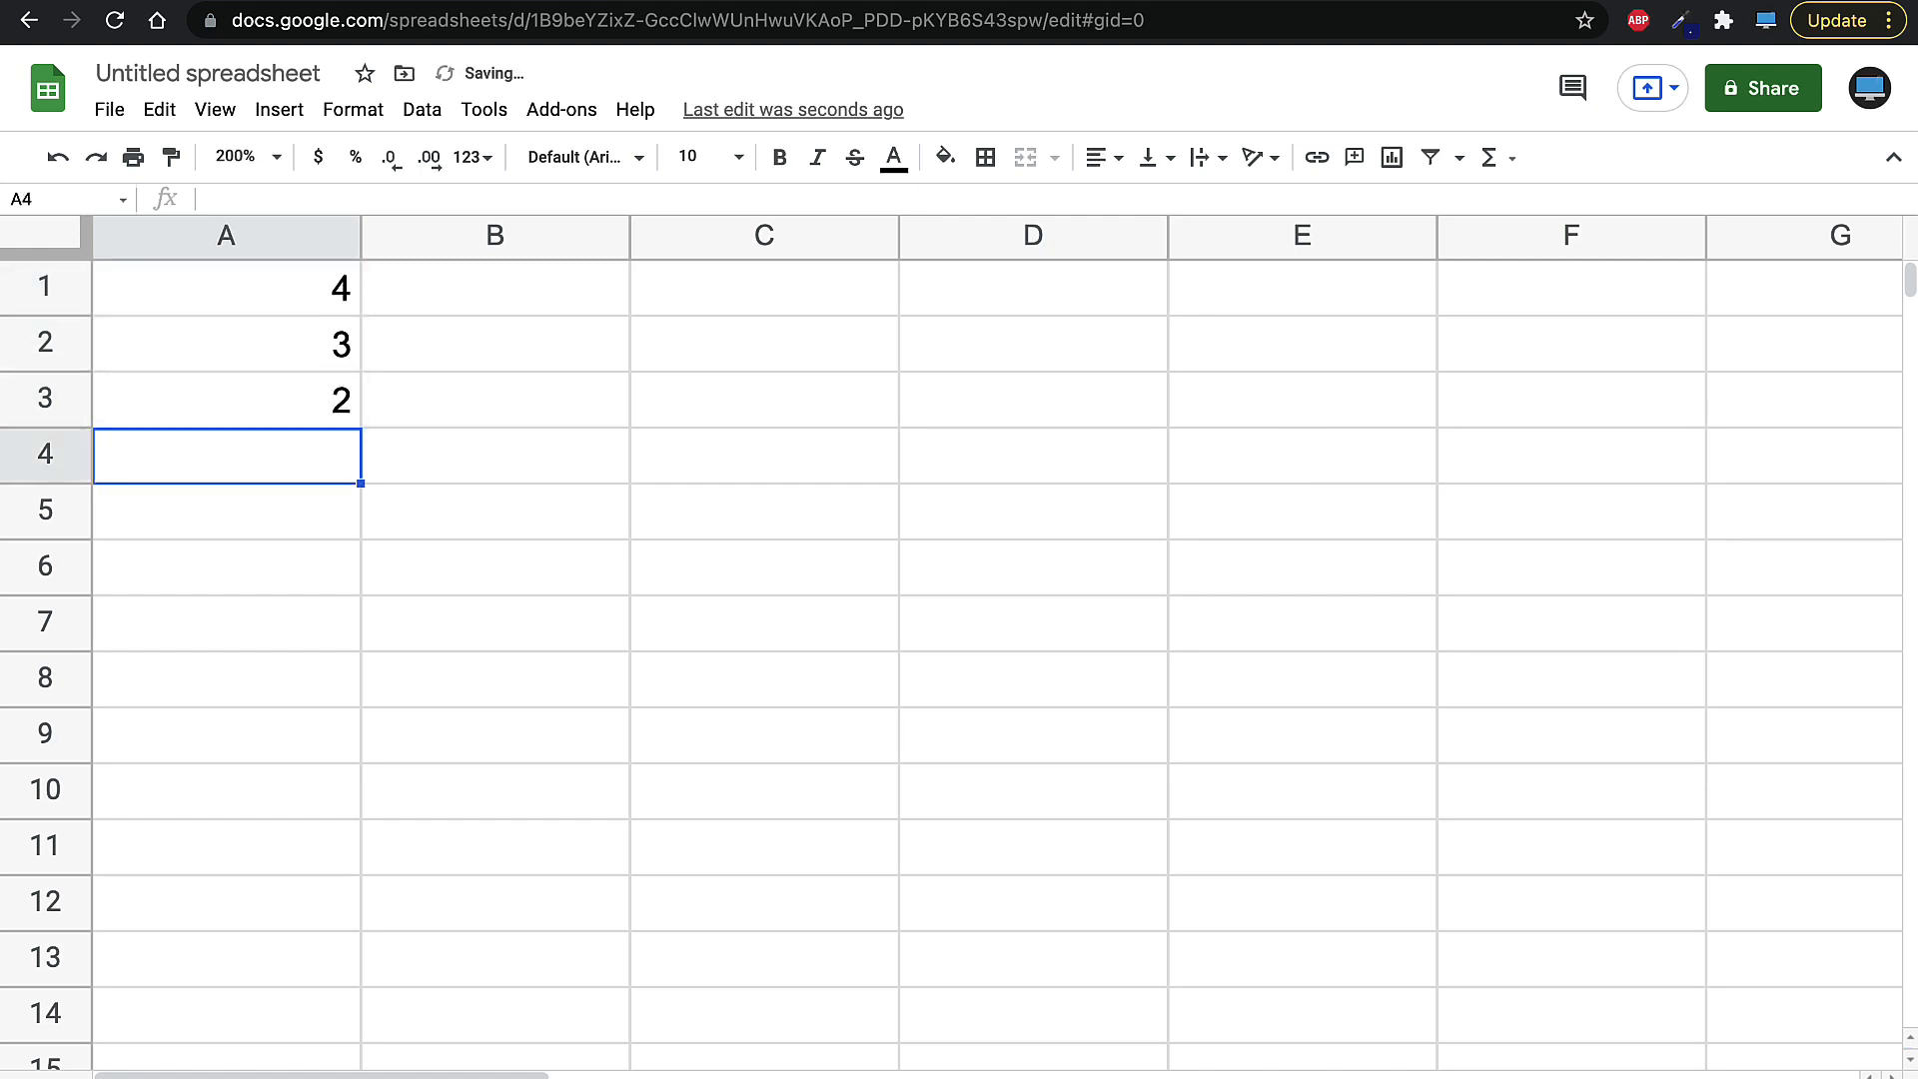
{"action": "type", "text": "4"}
{"action": "key", "text": "Return"}
{"action": "type", "text": "5"}
{"action": "key", "text": "Return"}
{"action": "type", "text": "67"}
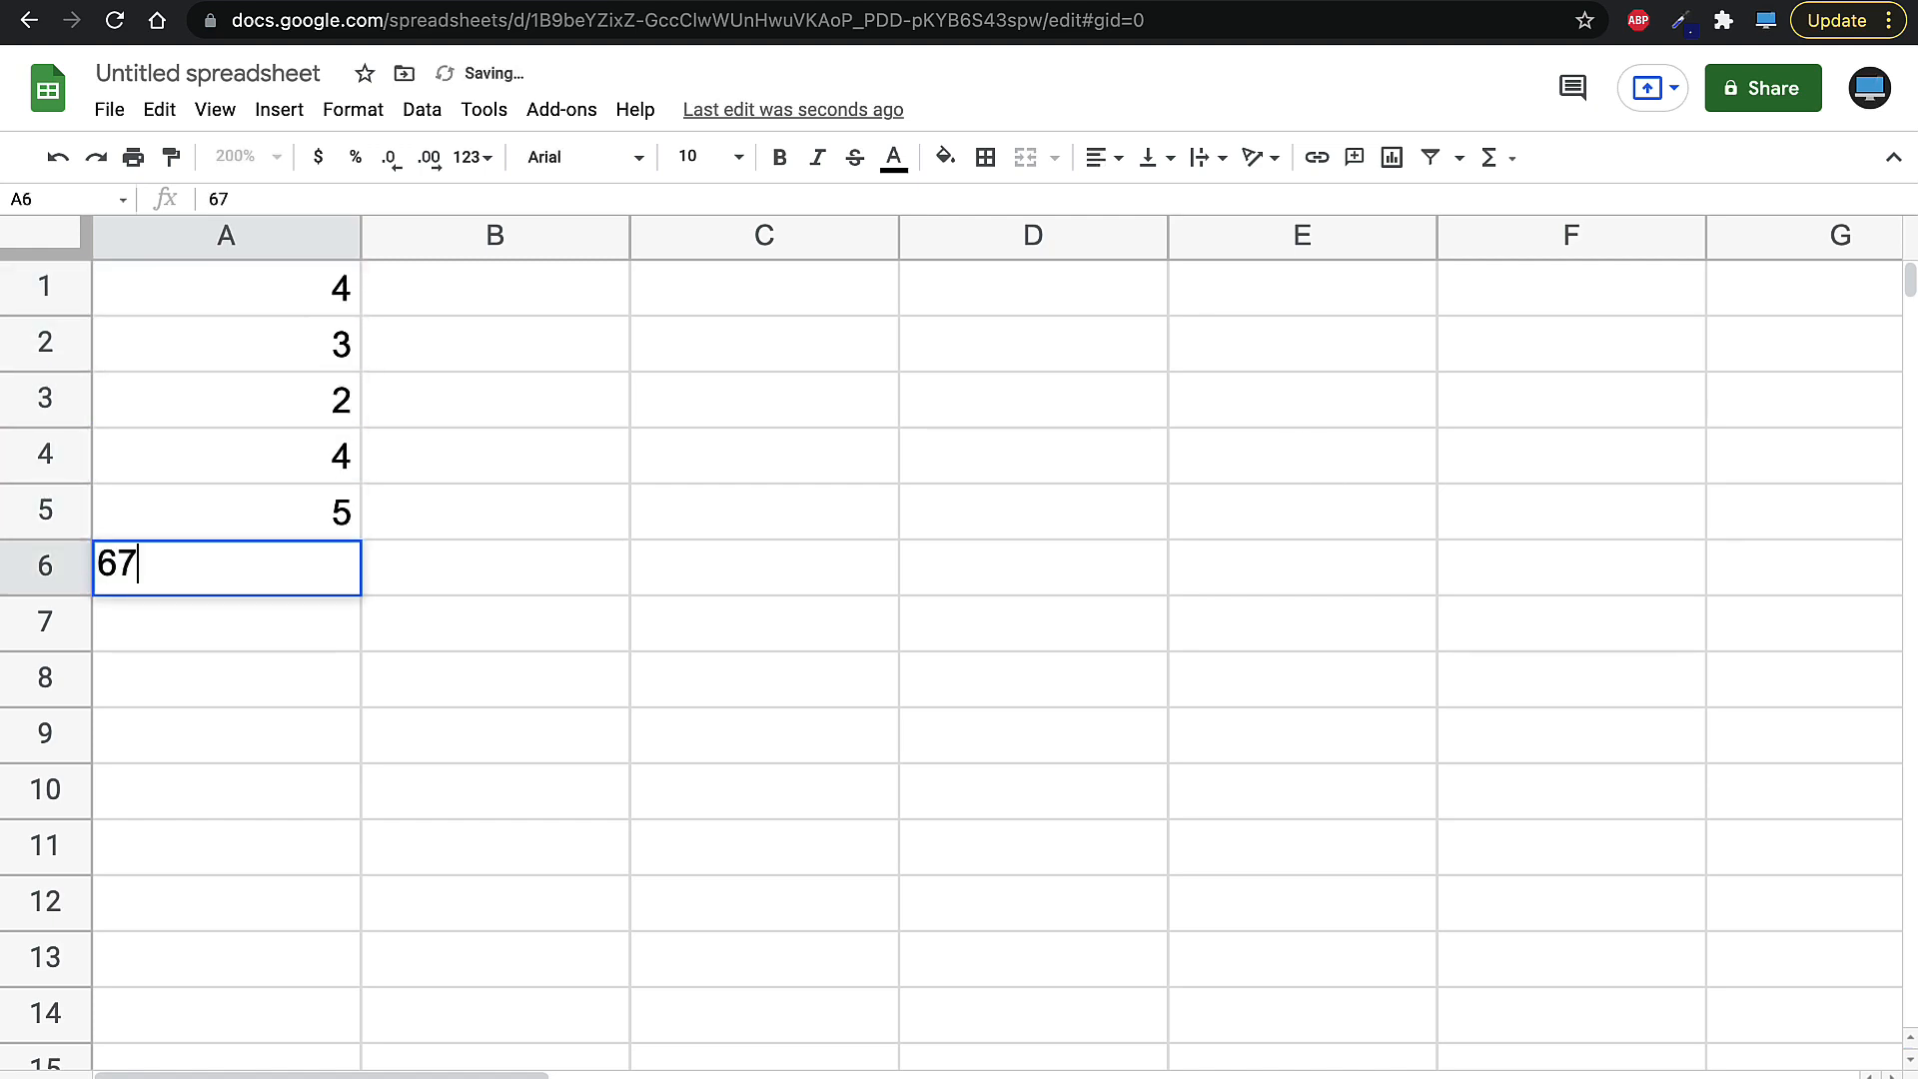
{"action": "key", "text": "Return"}
- Enter the values 1, 242, 5, 4, 6 and 4 in cells B1 through B6
{"action": "key", "text": "Right"}
{"action": "key", "text": "Up"}
{"action": "key", "text": "Up"}
{"action": "key", "text": "Up"}
{"action": "key", "text": "Up"}
{"action": "key", "text": "Up"}
{"action": "key", "text": "Up"}
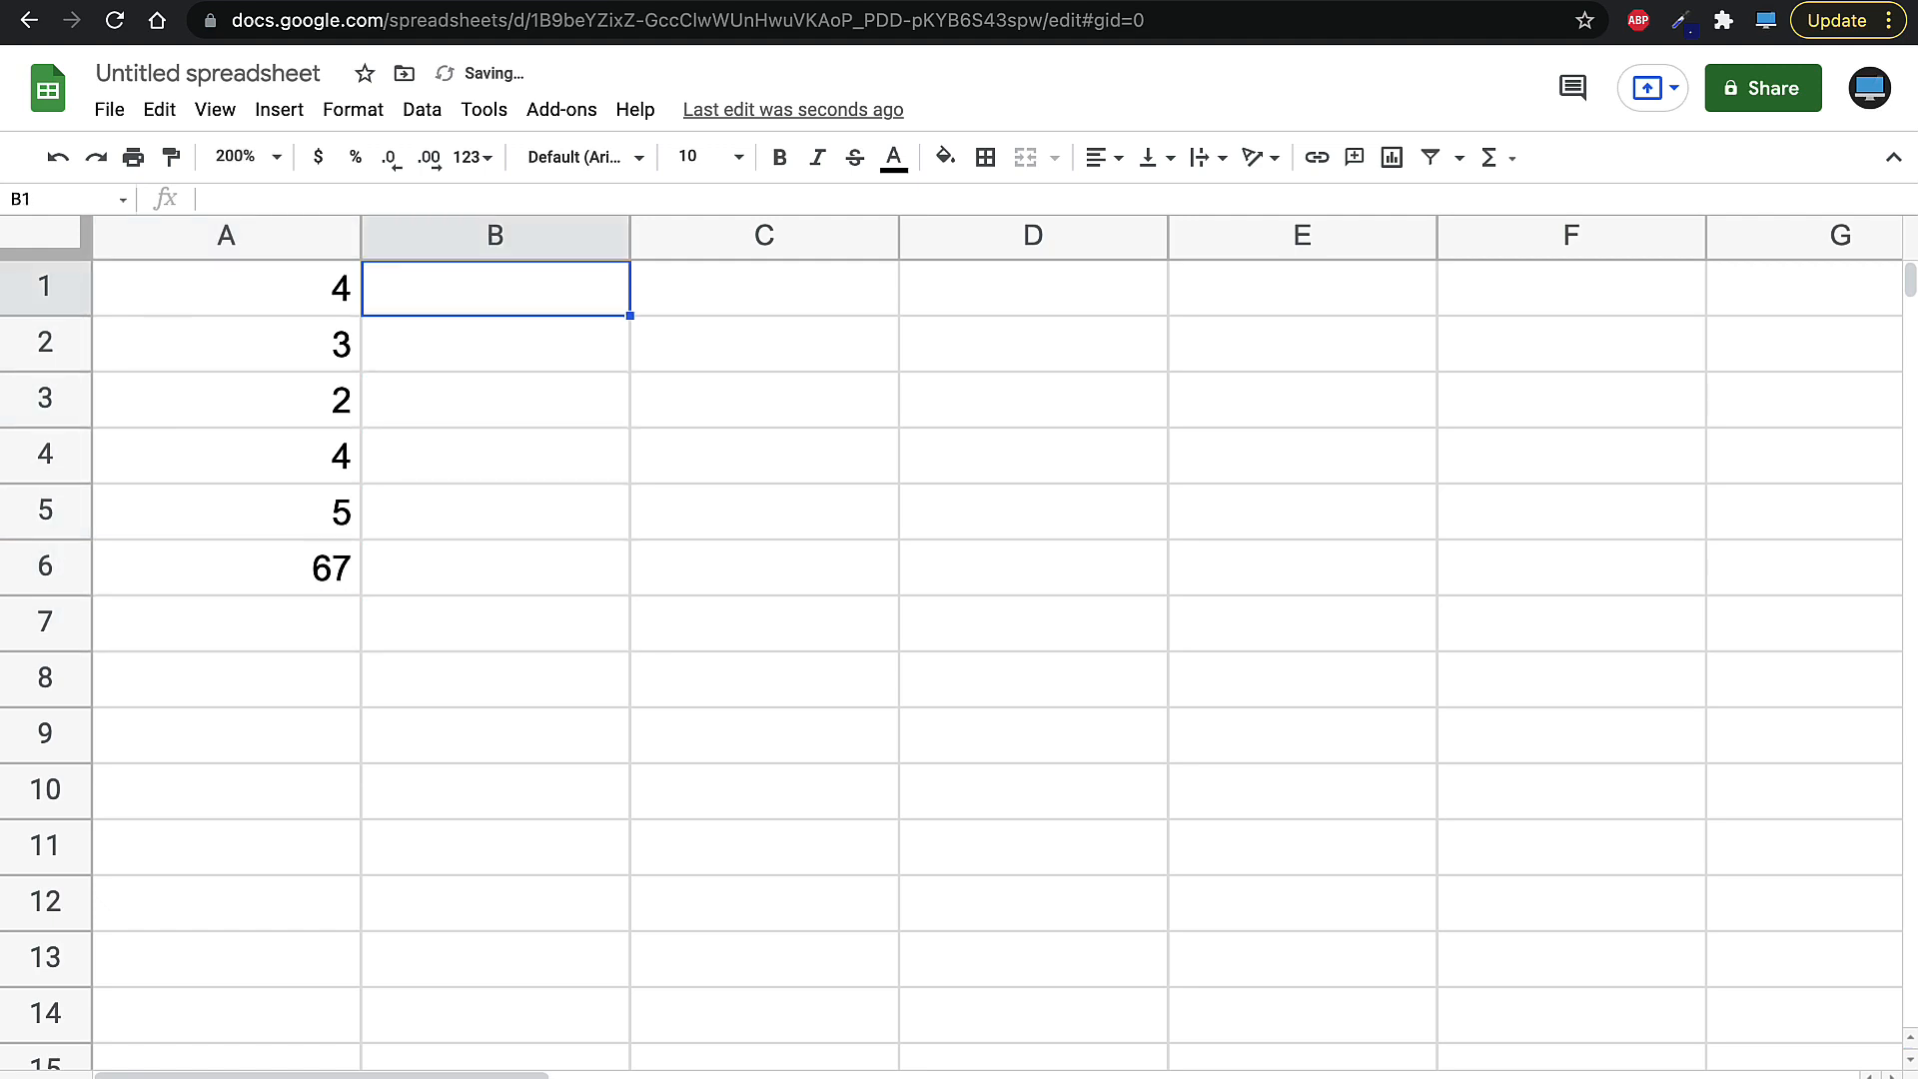
{"action": "type", "text": "1"}
{"action": "key", "text": "Return"}
{"action": "type", "text": "242"}
{"action": "key", "text": "Return"}
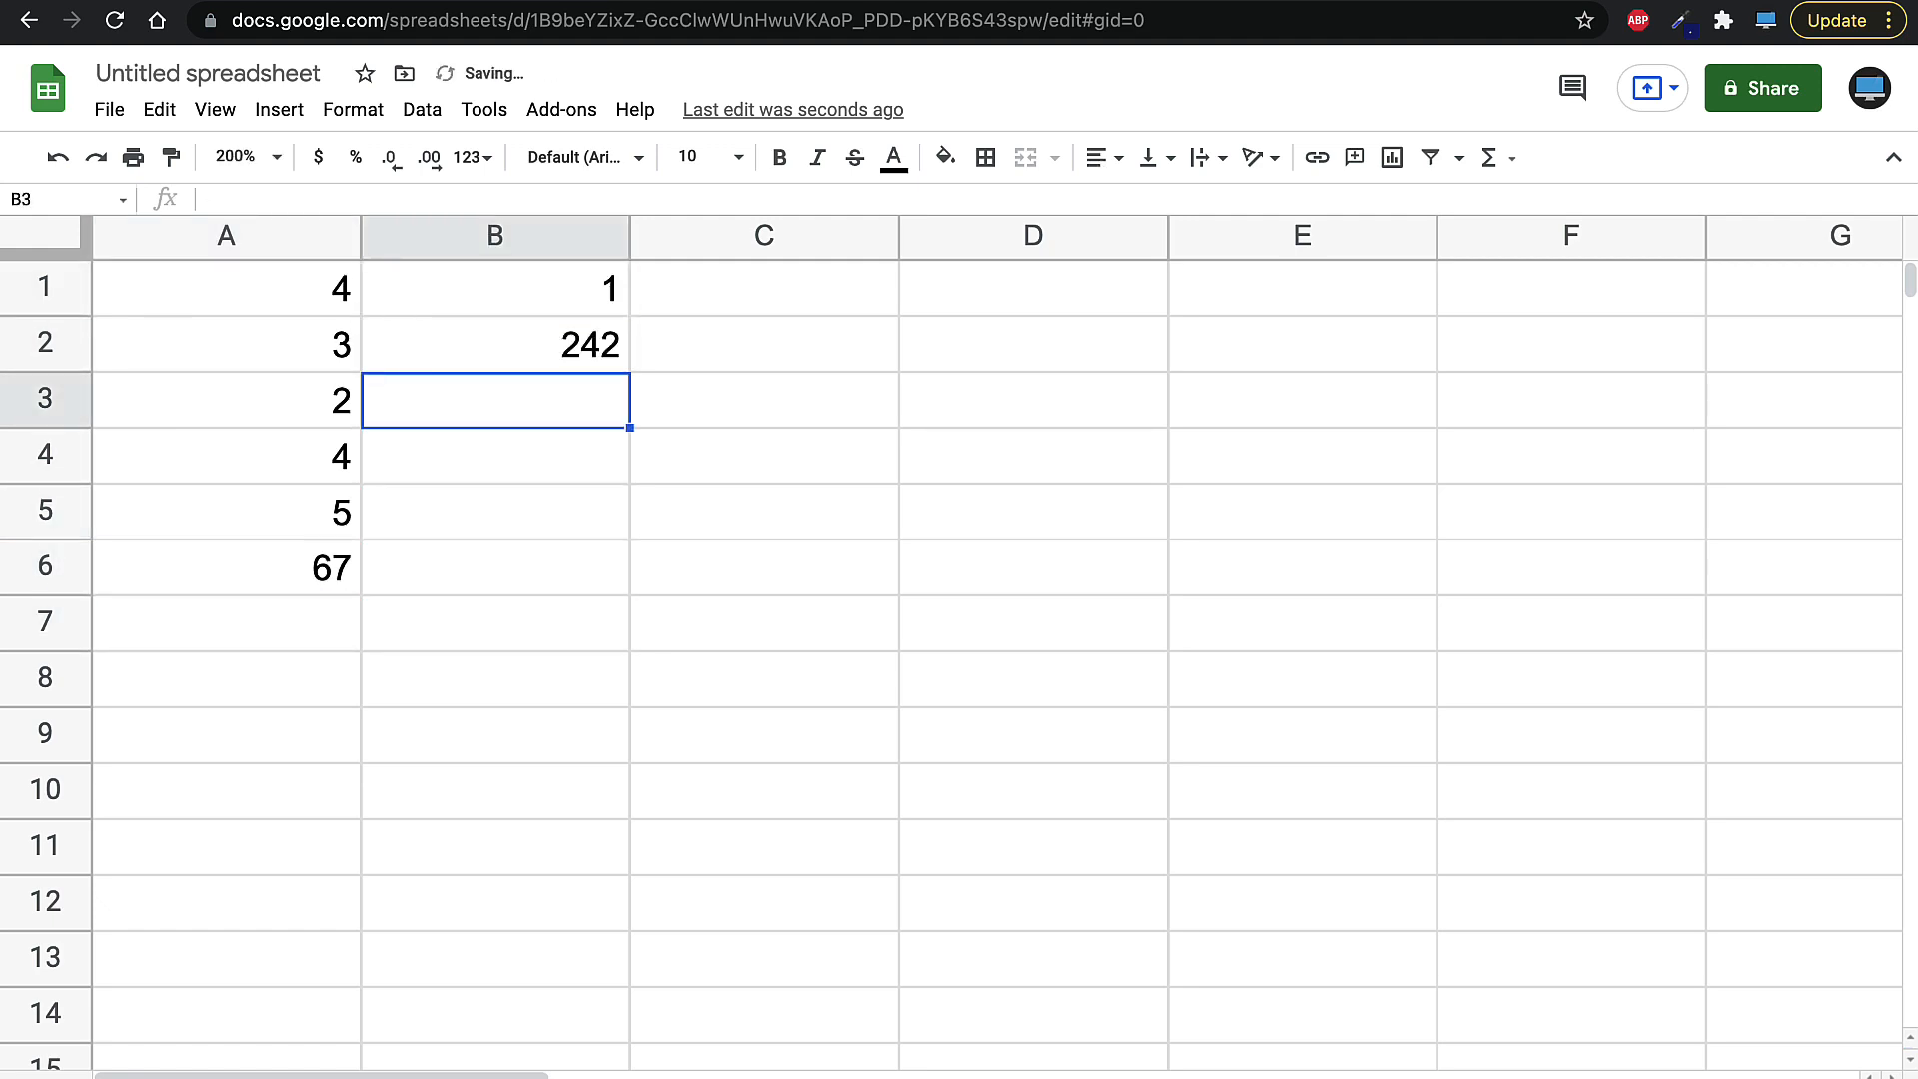
{"action": "type", "text": "5"}
{"action": "key", "text": "Return"}
{"action": "type", "text": "4"}
{"action": "key", "text": "Return"}
{"action": "type", "text": "6"}
{"action": "key", "text": "Return"}
{"action": "type", "text": "4"}
{"action": "key", "text": "Return"}
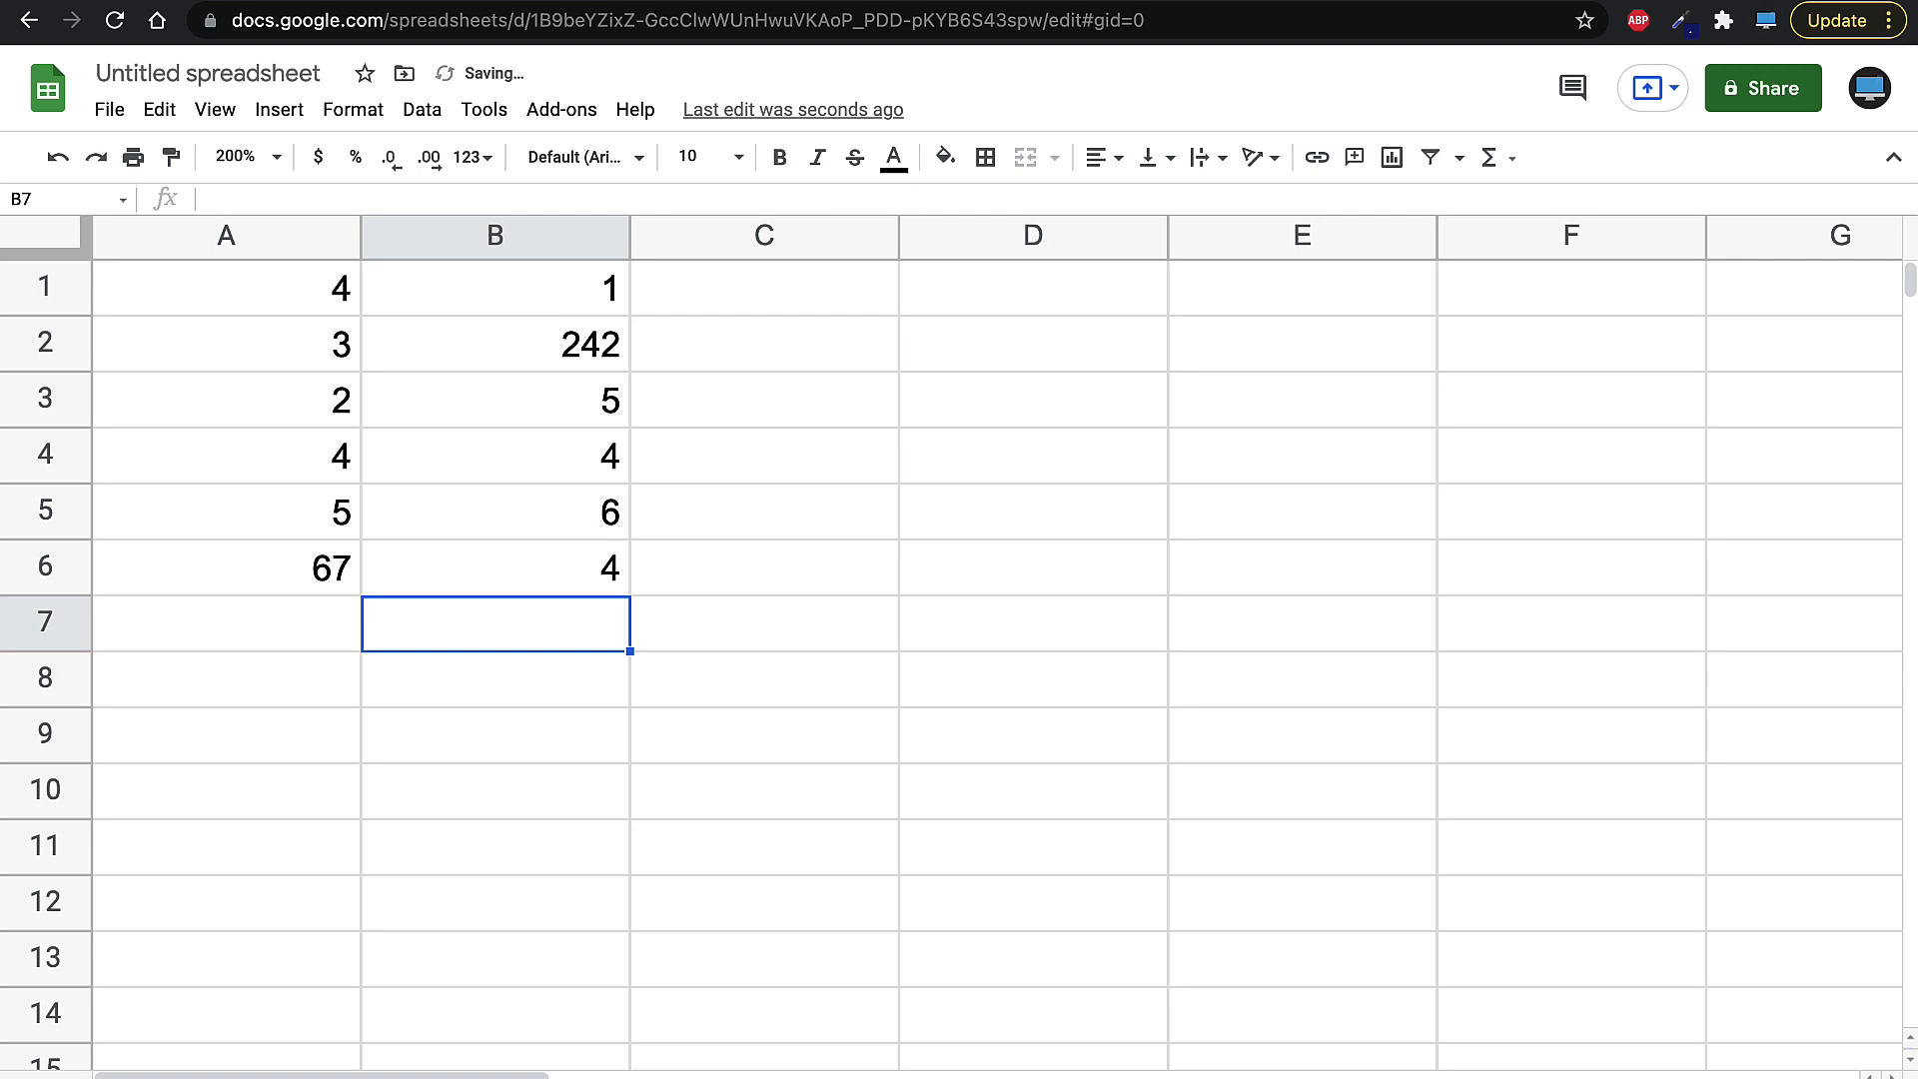
{"action": "key", "text": "Right"}
{"action": "key", "text": "Right"}
- Enter the formula =4+1 in cell C1
{"action": "key", "text": "Up"}
{"action": "key", "text": "Up"}
{"action": "key", "text": "Up"}
{"action": "key", "text": "Up"}
{"action": "key", "text": "Up"}
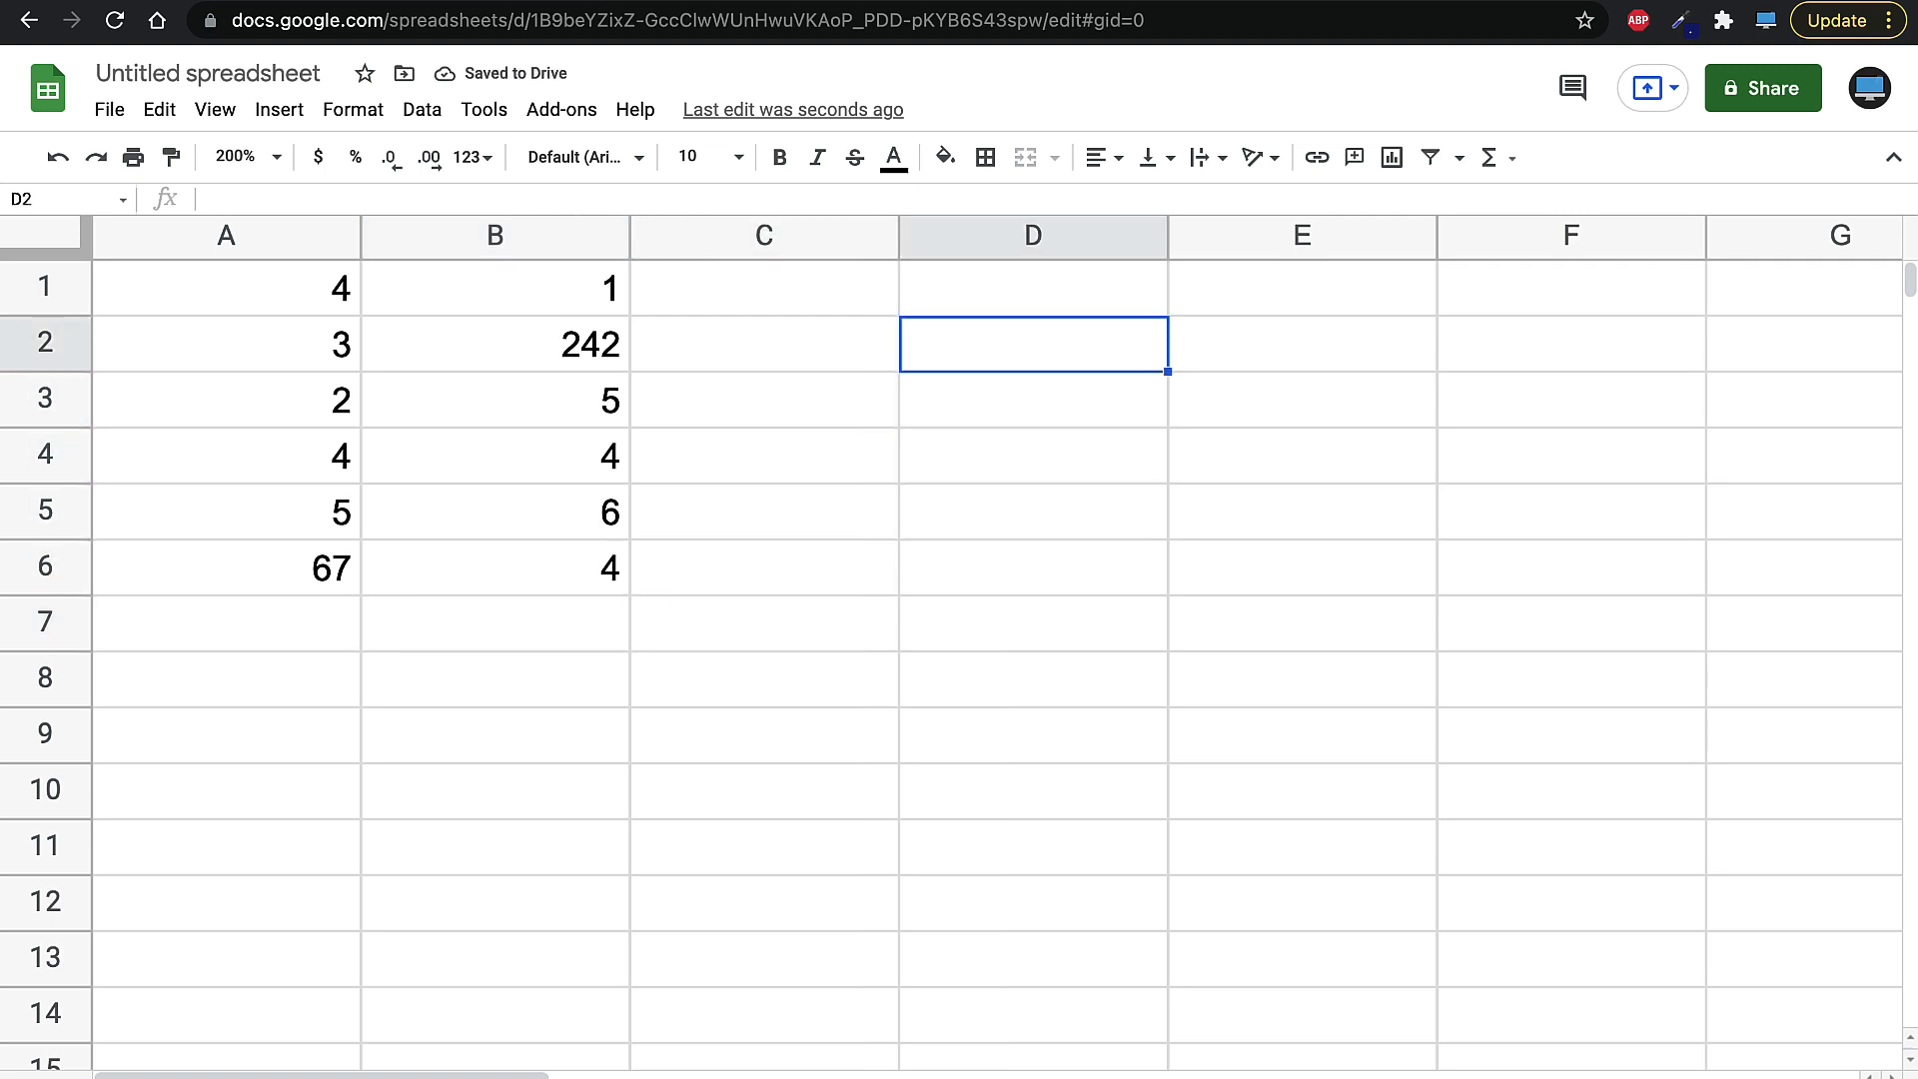
{"action": "key", "text": "Left"}
{"action": "key", "text": "Left"}
{"action": "key", "text": "Up"}
{"action": "key", "text": "Right"}
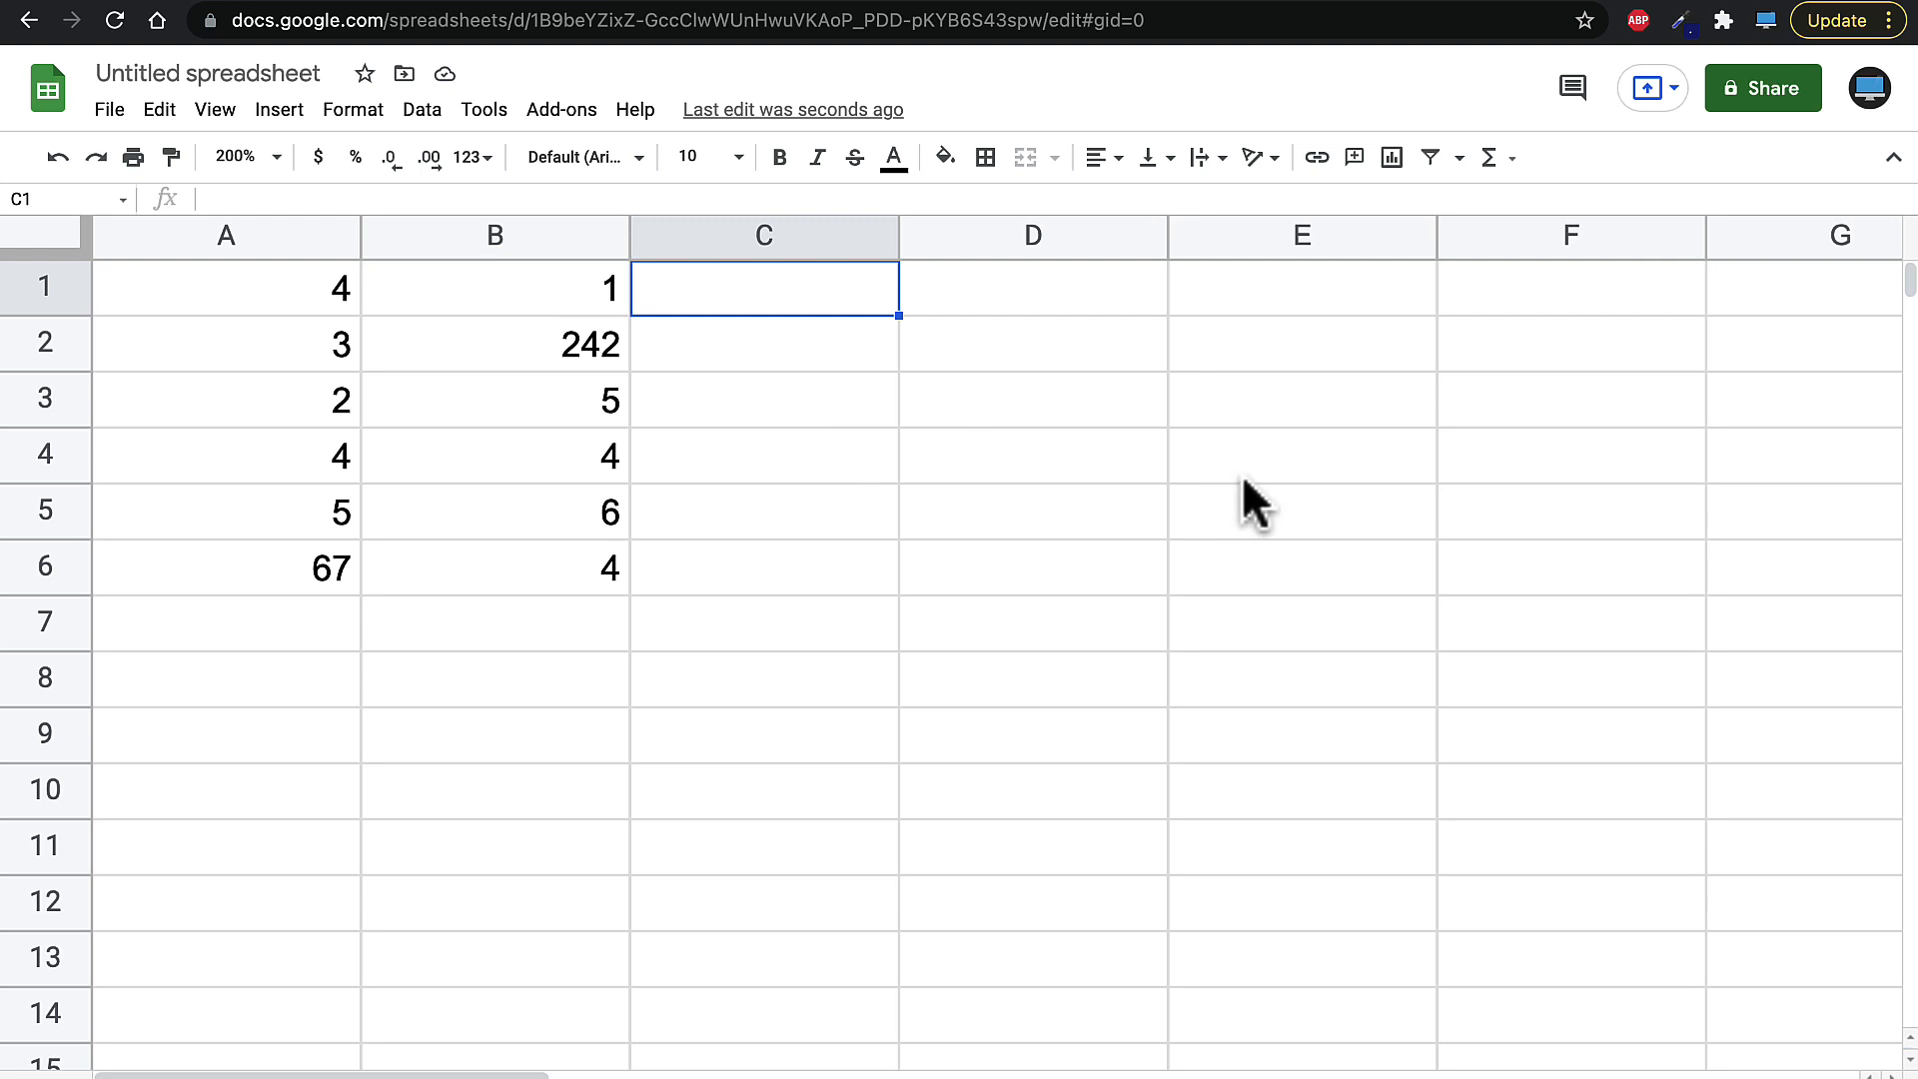
{"action": "type", "text": "="}
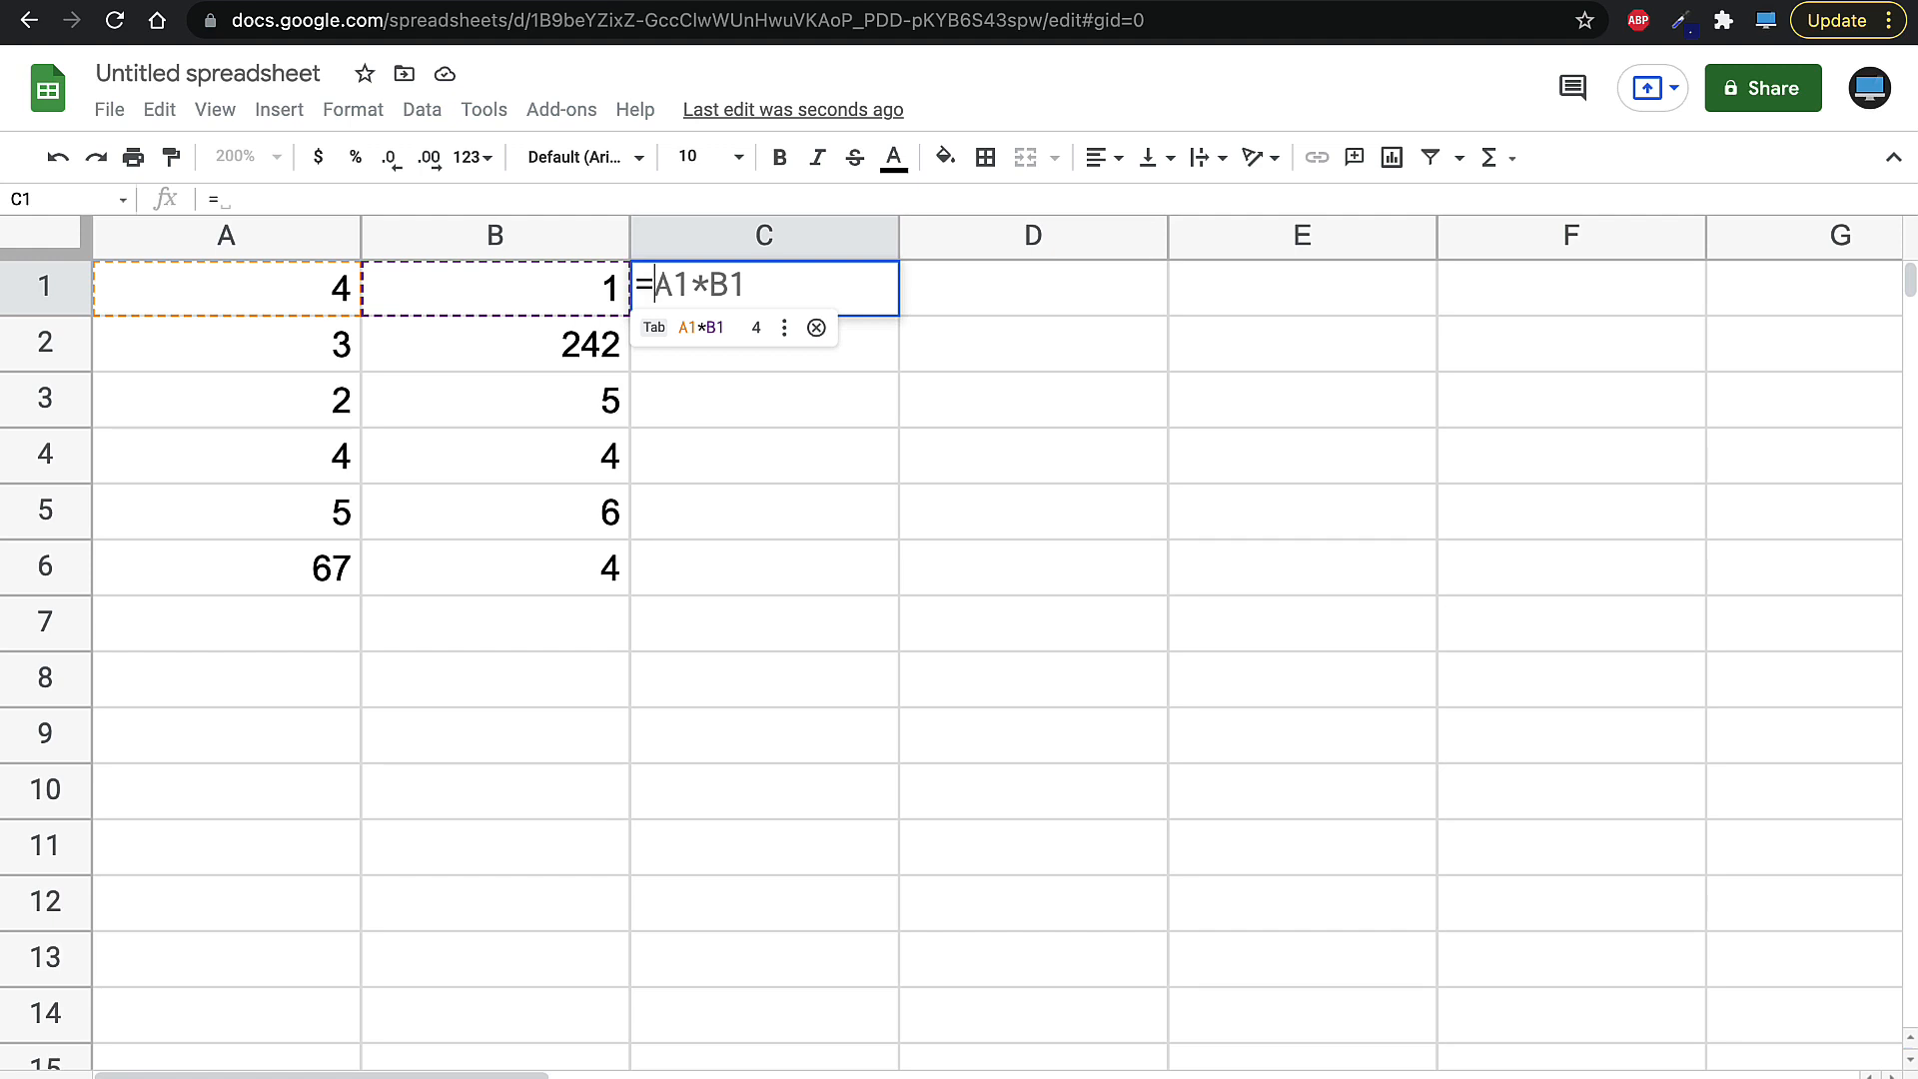
{"action": "type", "text": "4"}
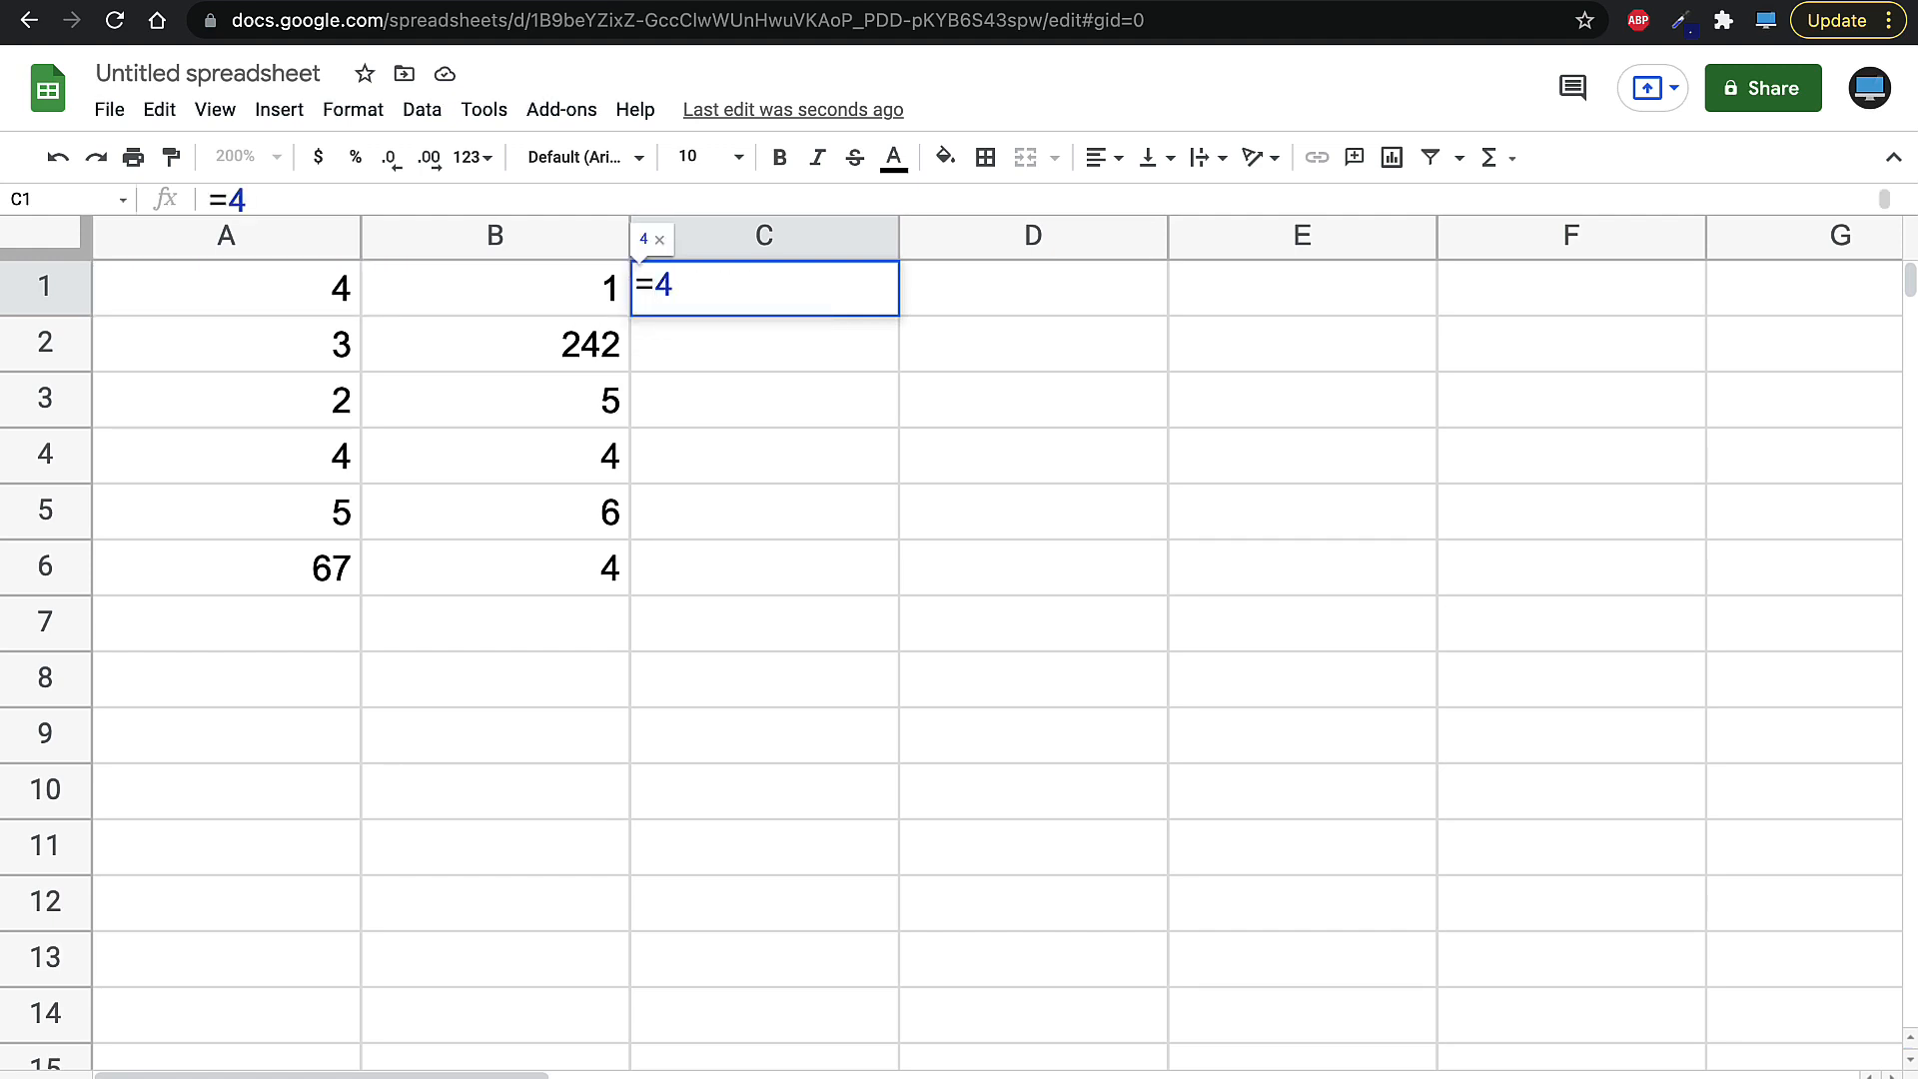
{"action": "type", "text": "+1"}
{"action": "key", "text": "Return"}
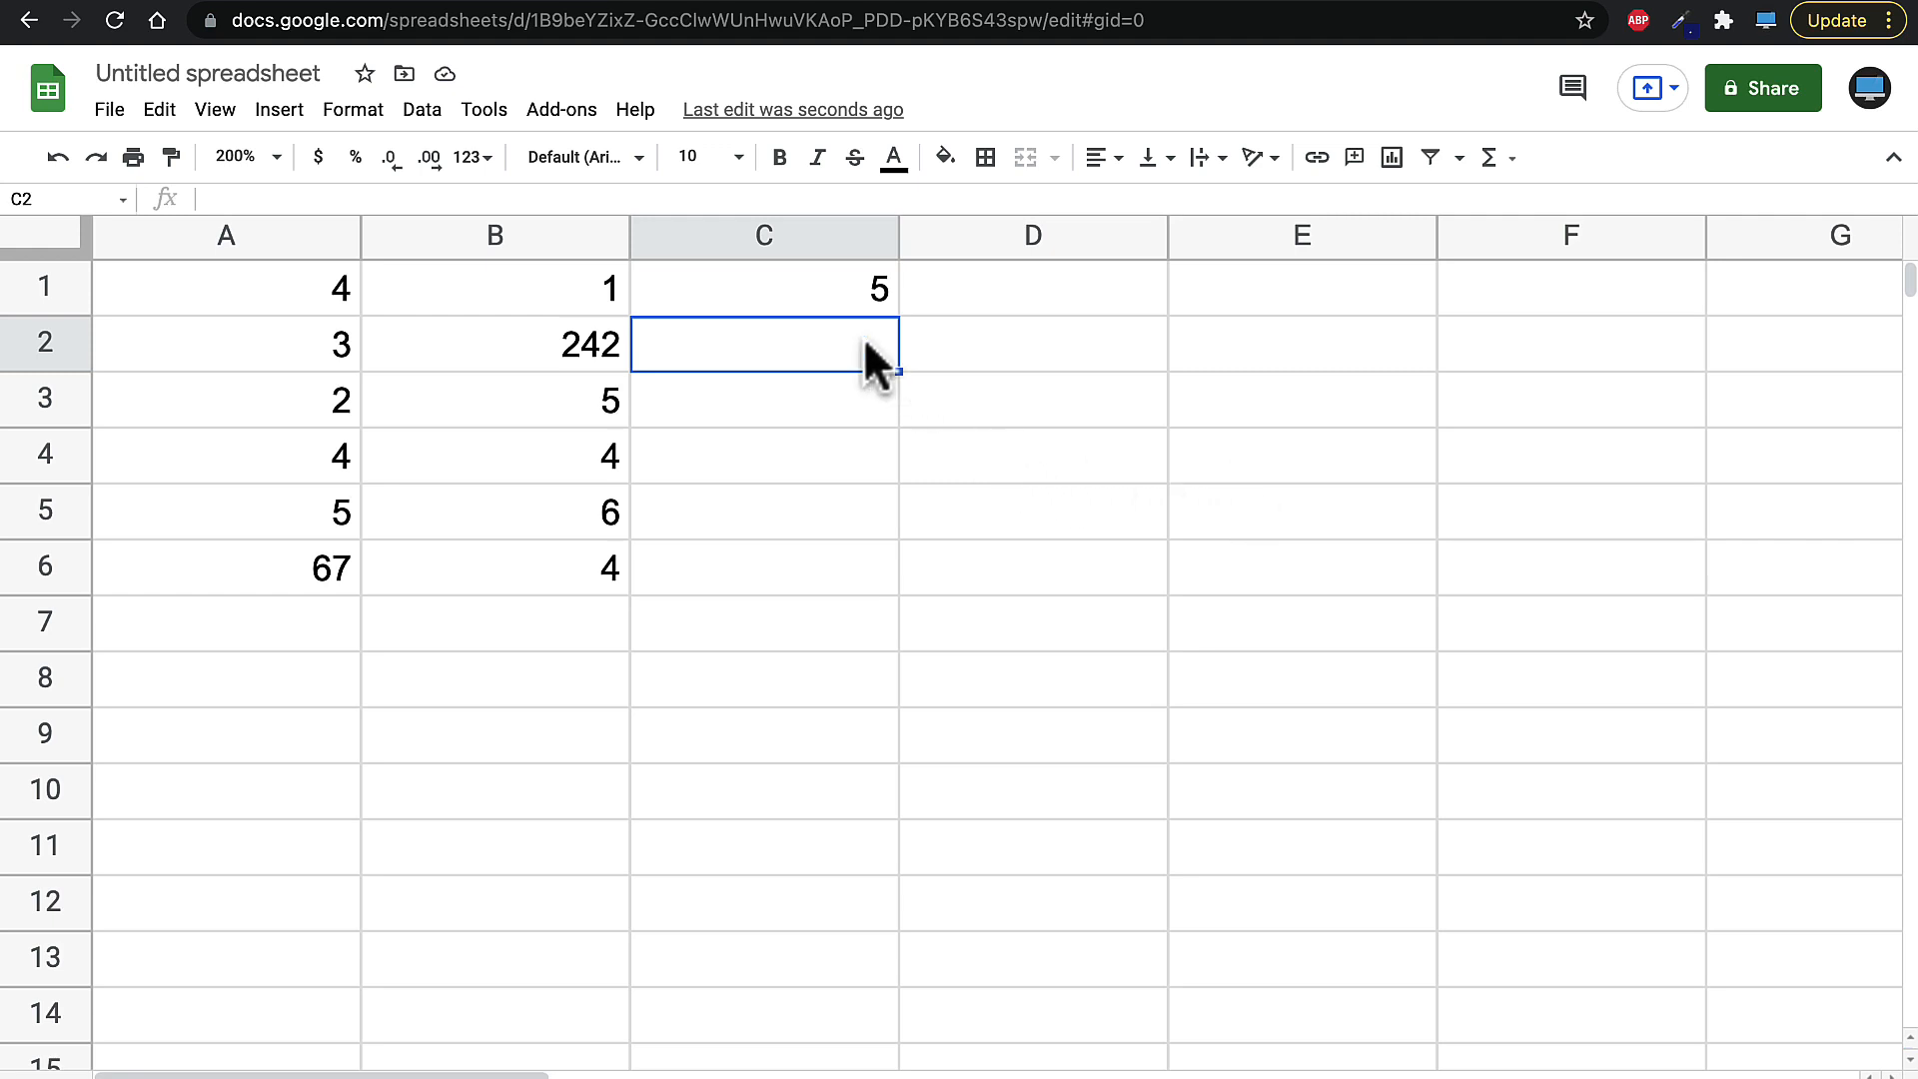
- Clear C1 and enter the formula =A1+B1 by referencing cells A1 and B1
{"action": "left_click", "coordinate": [829, 303]}
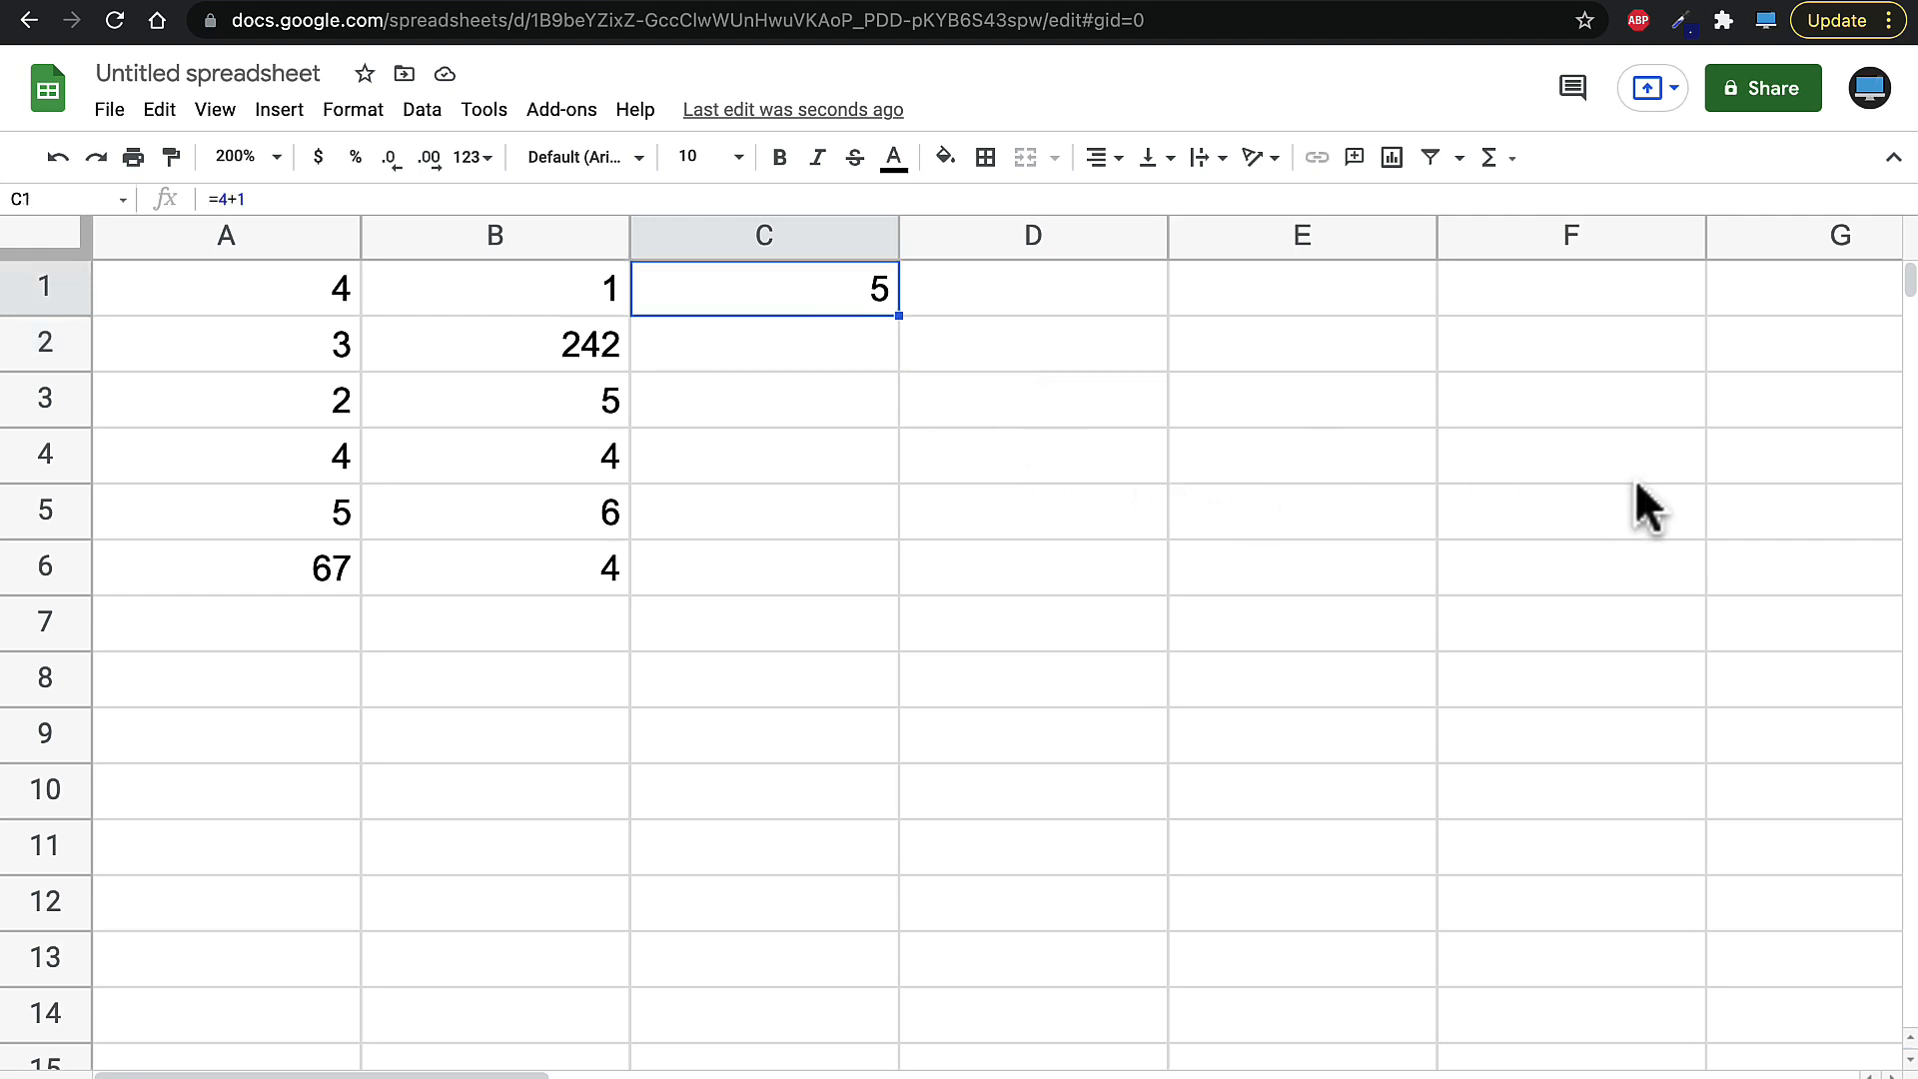
{"action": "key", "text": "Delete"}
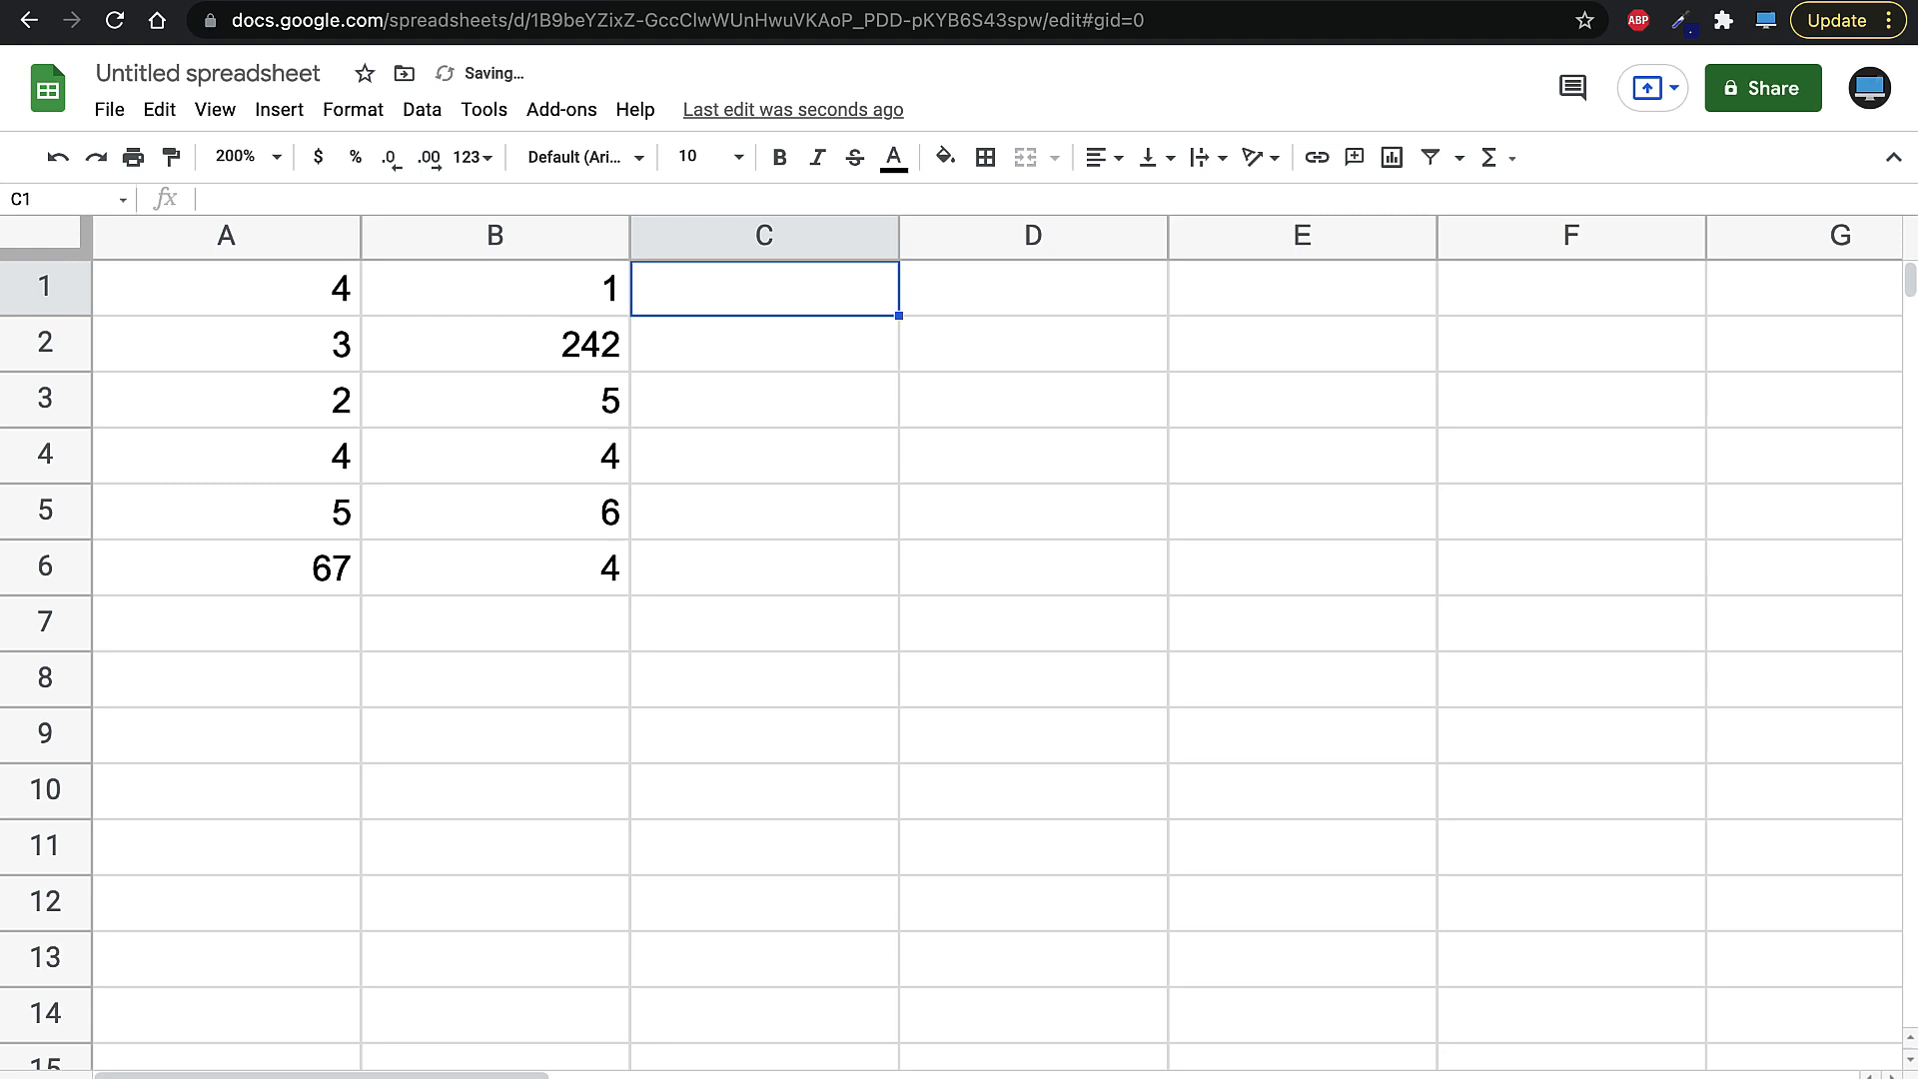
{"action": "type", "text": "=A1*B1"}
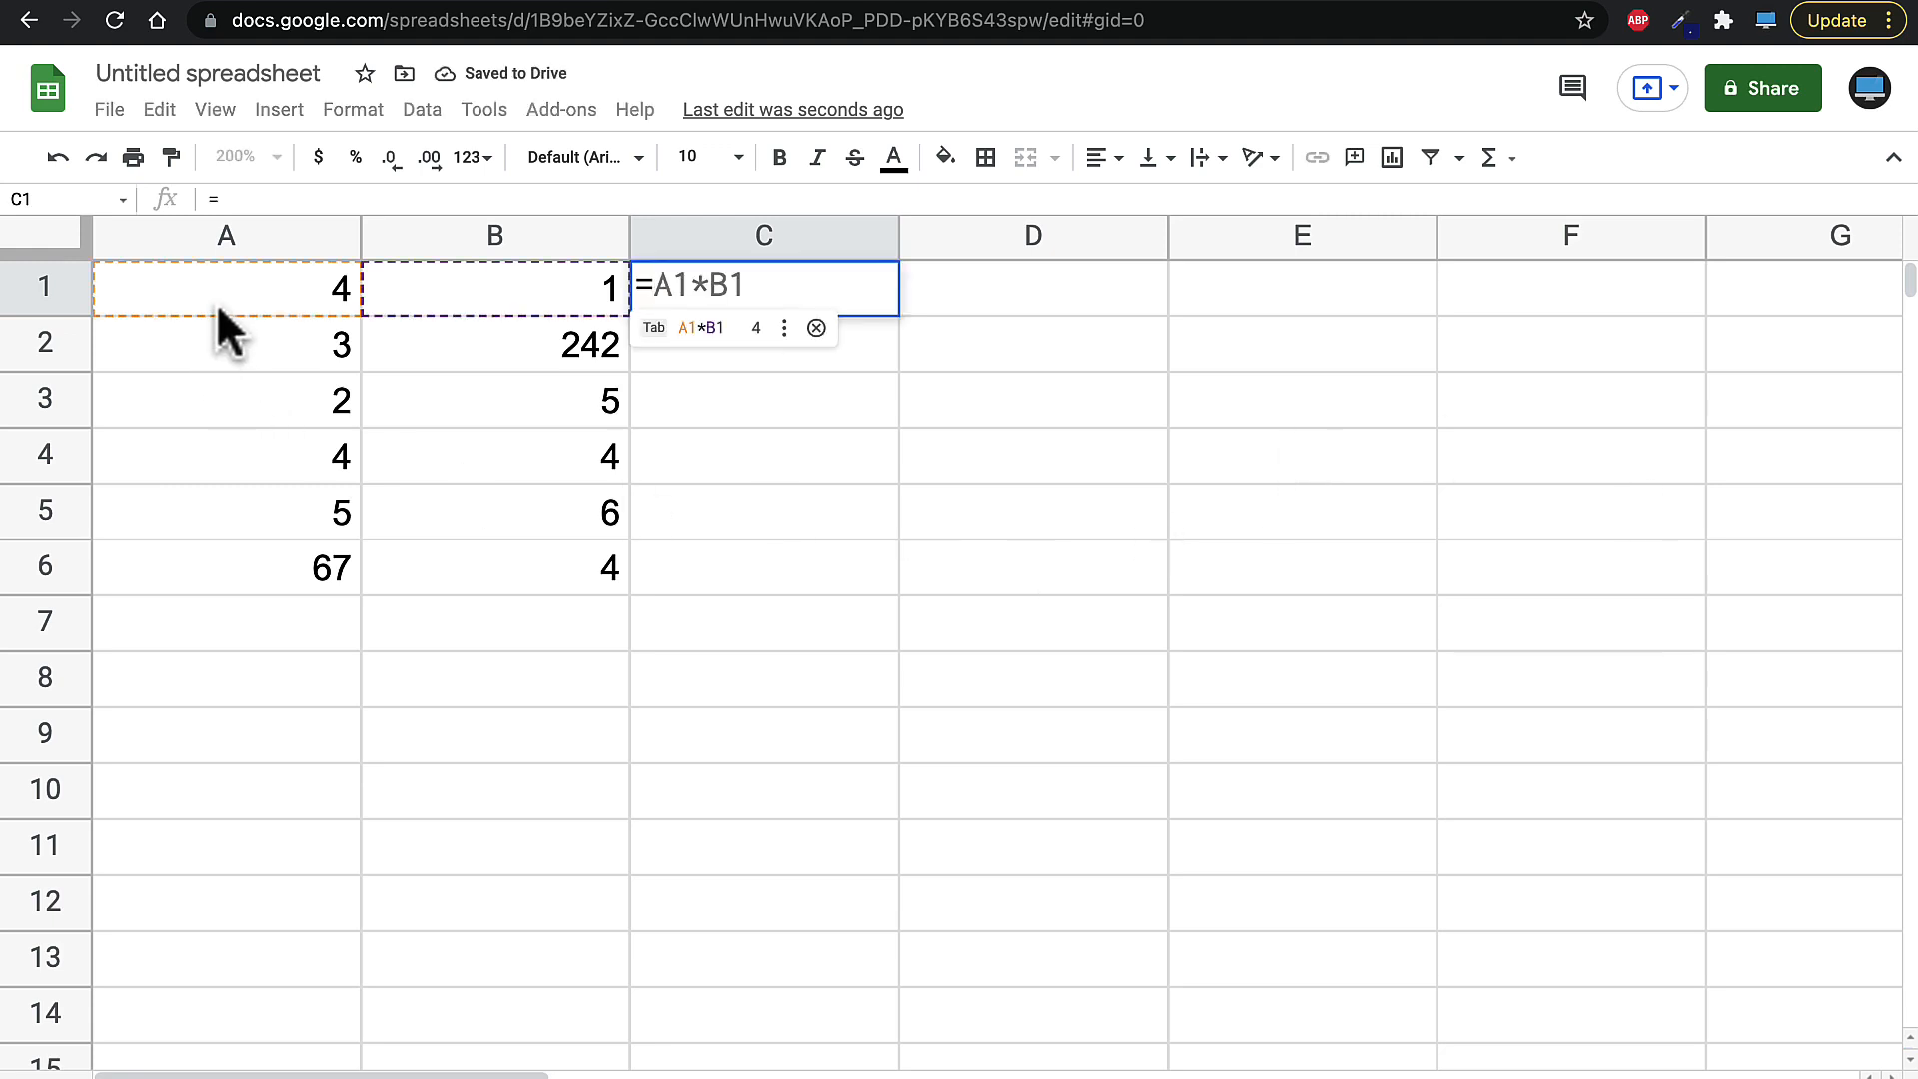
{"action": "left_click", "coordinate": [241, 298]}
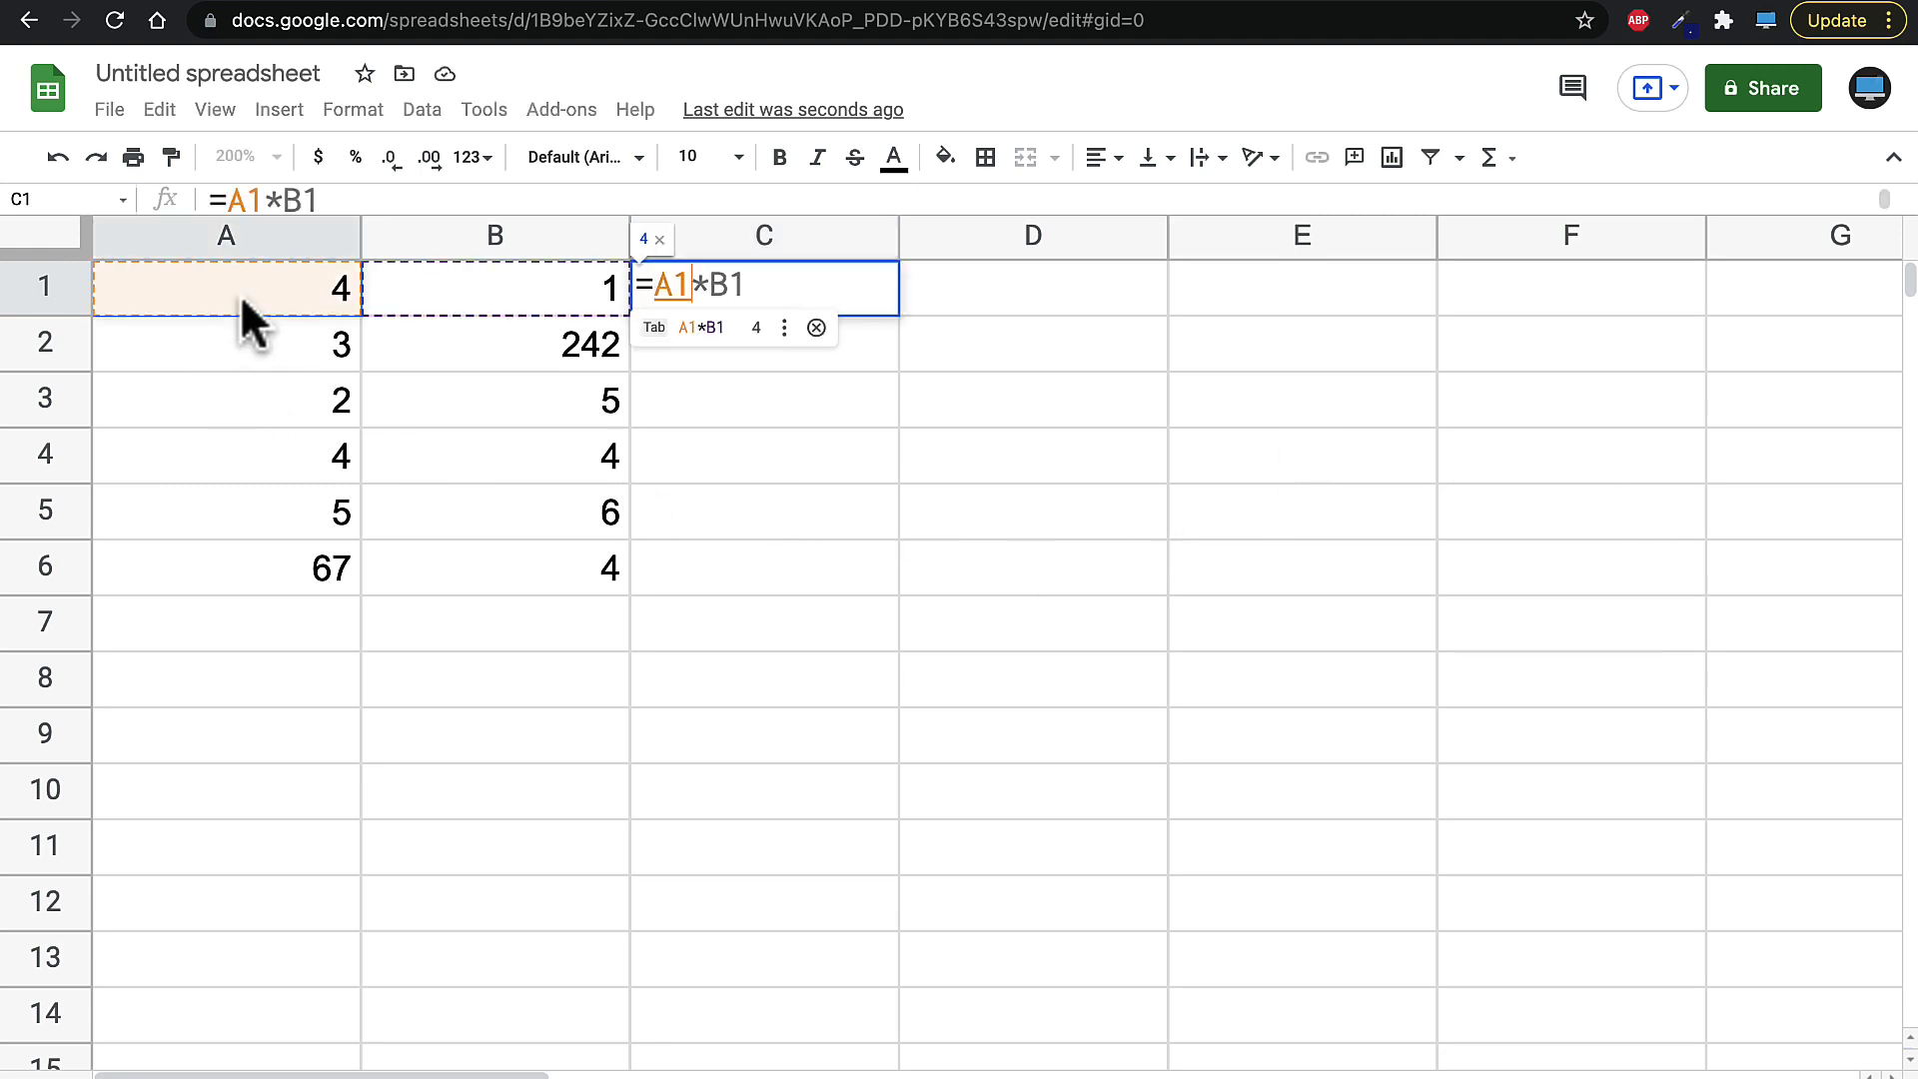
{"action": "type", "text": "+"}
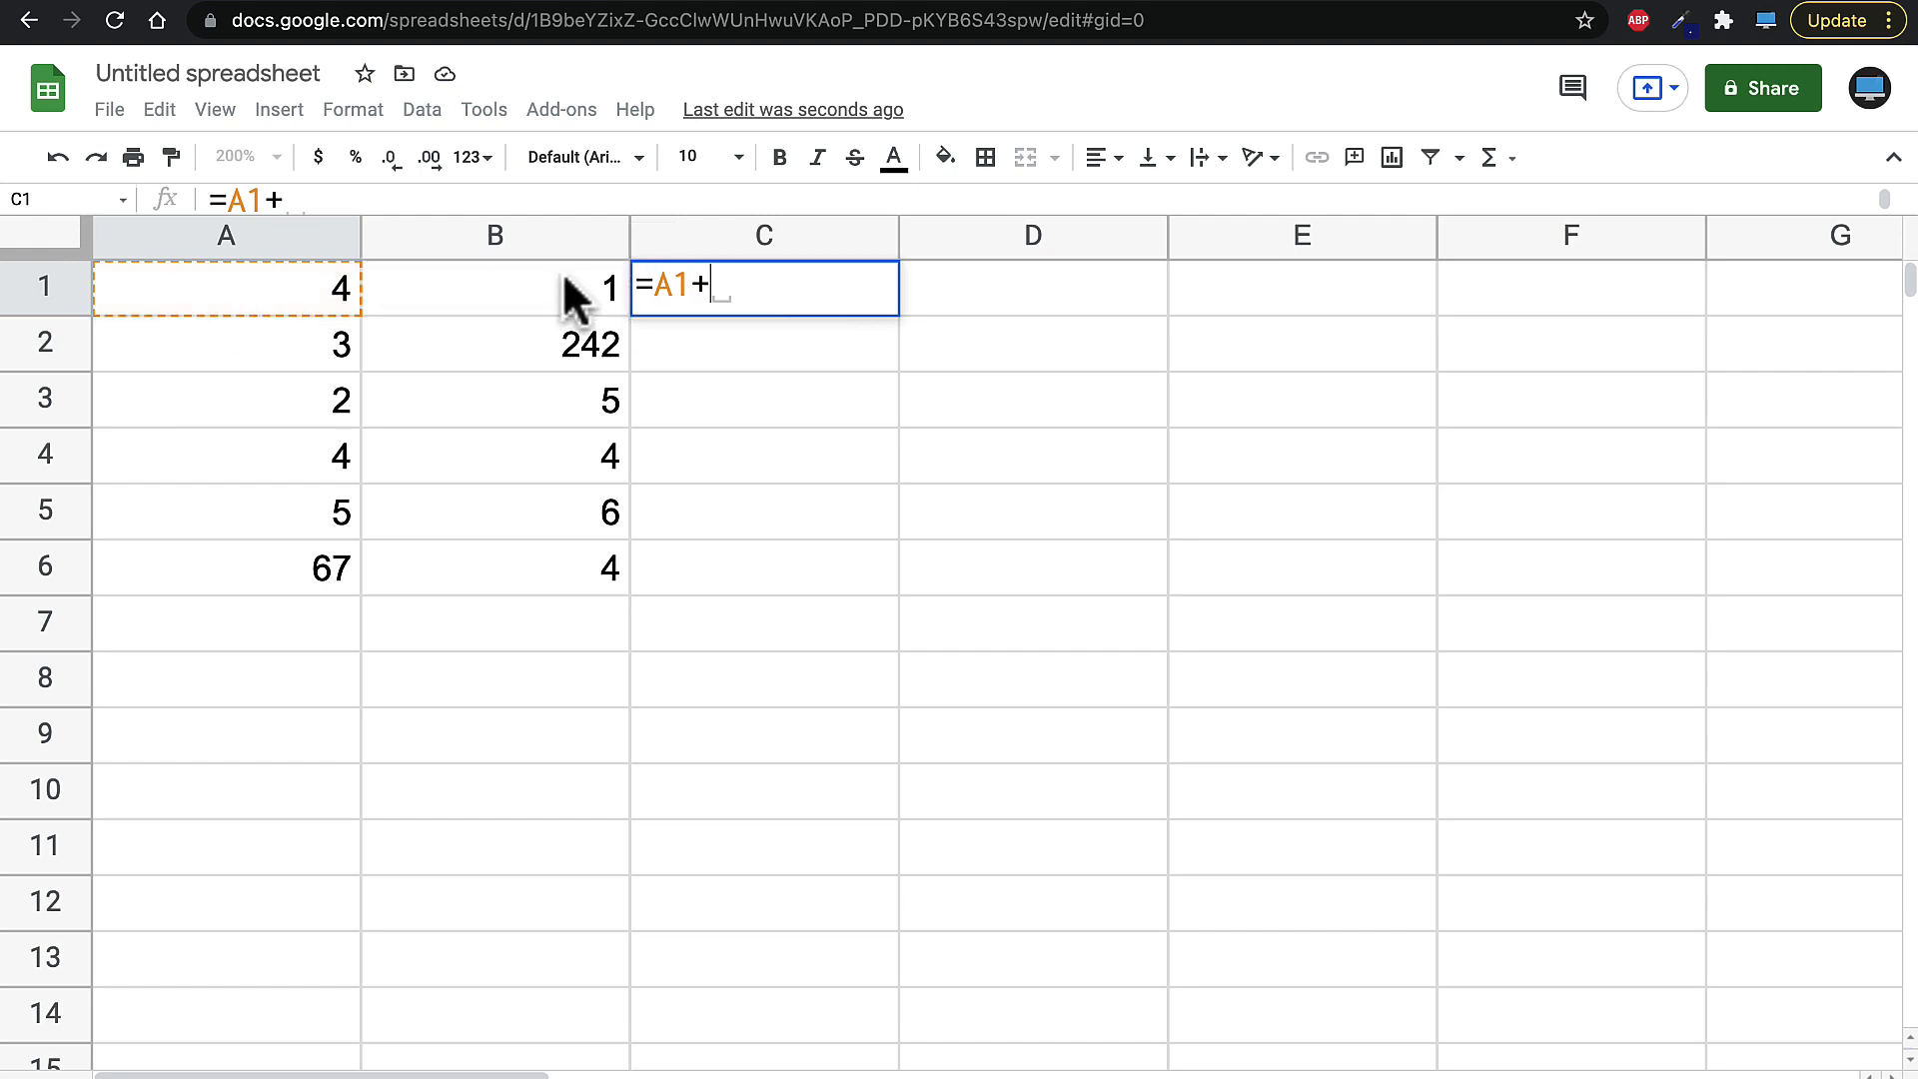
{"action": "left_click", "coordinate": [526, 291]}
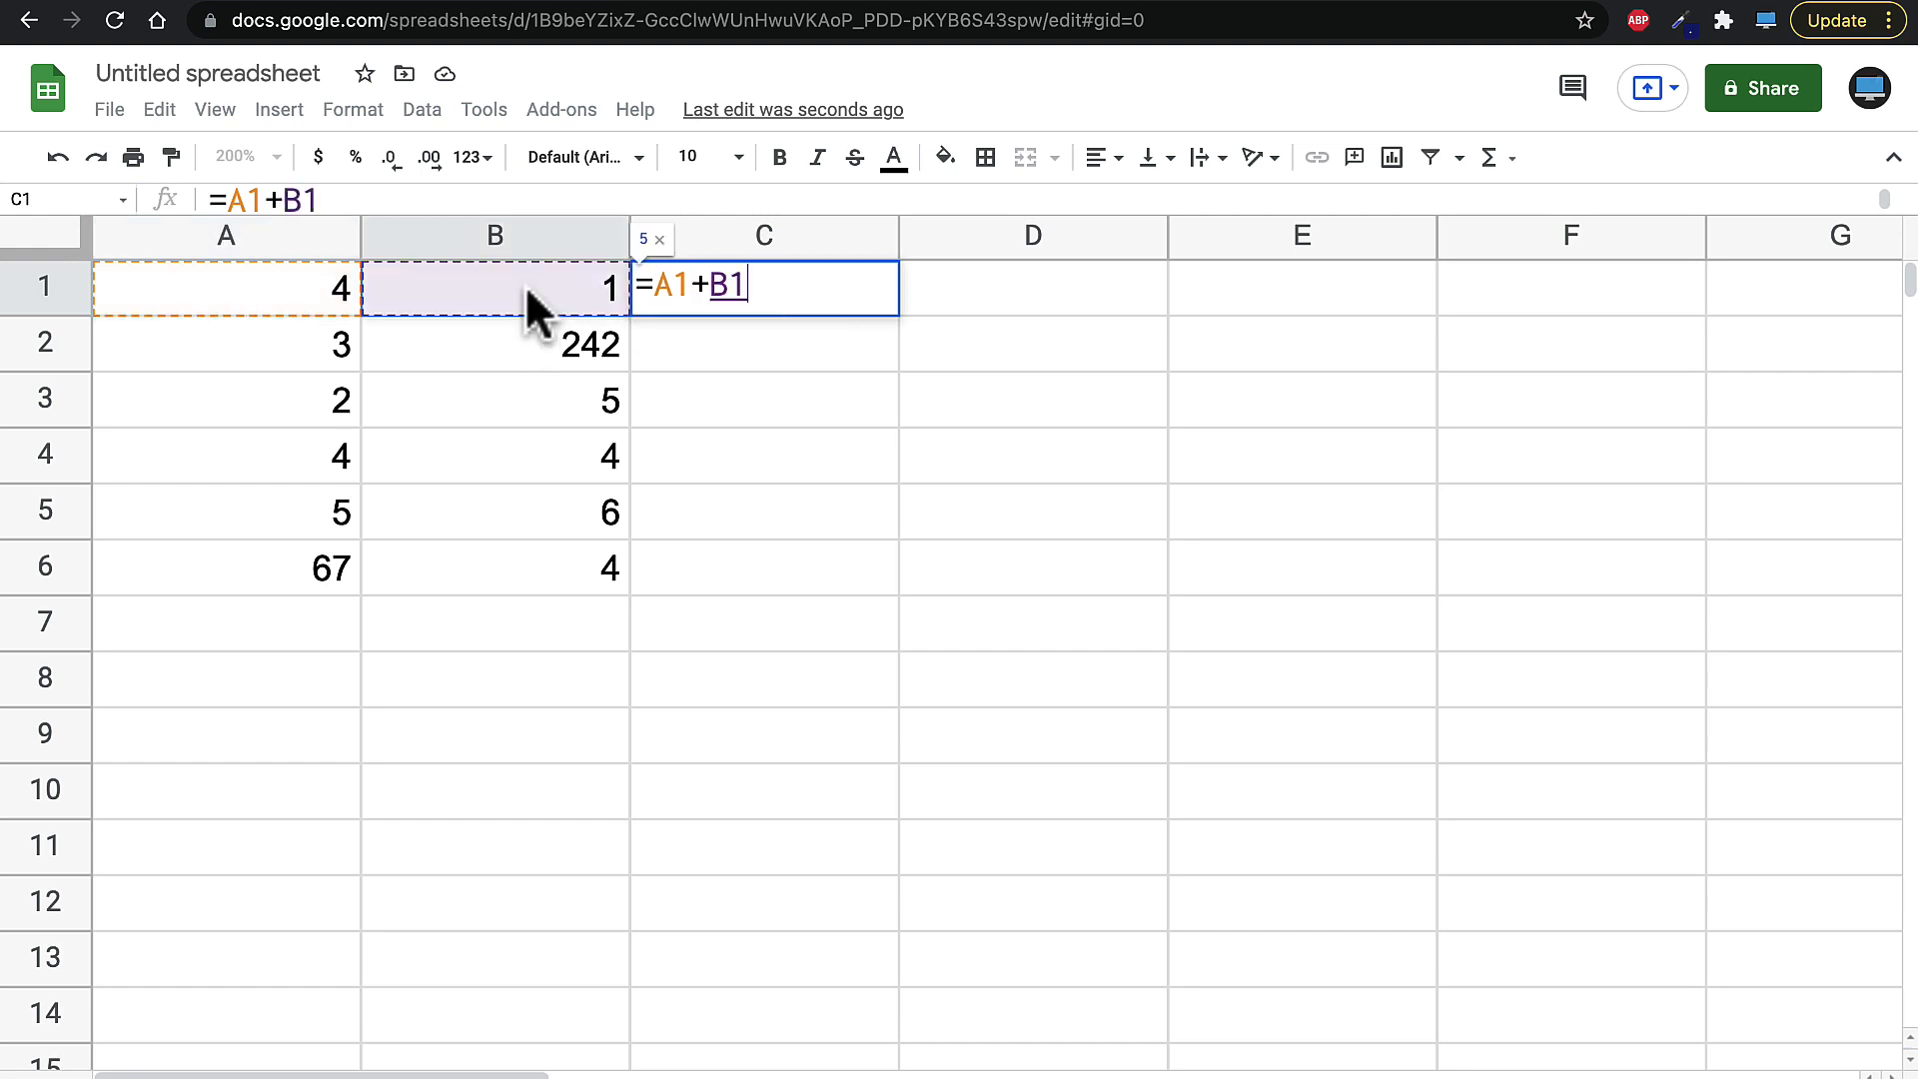
{"action": "key", "text": "Return"}
- Try B1 values of 2 and 100, then restore B1 to 1
{"action": "left_click", "coordinate": [424, 717]}
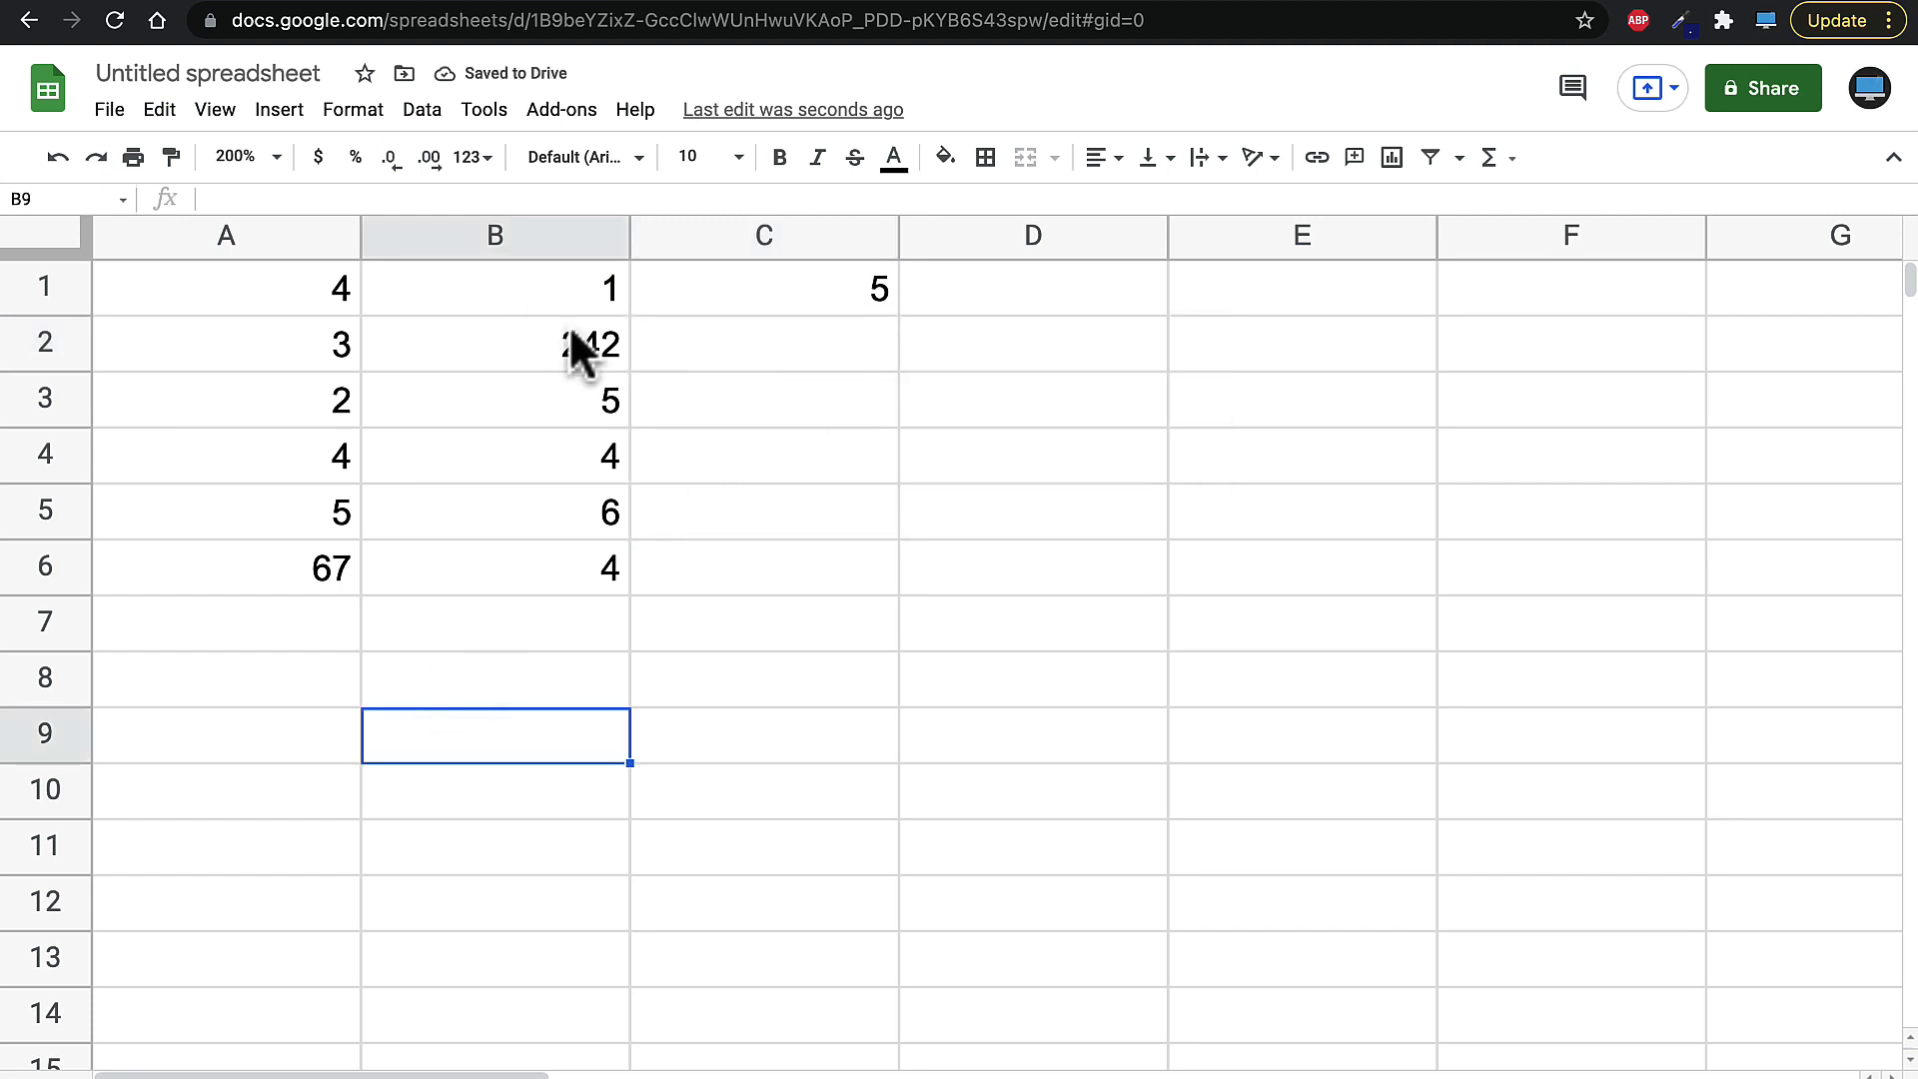
{"action": "left_click", "coordinate": [530, 296]}
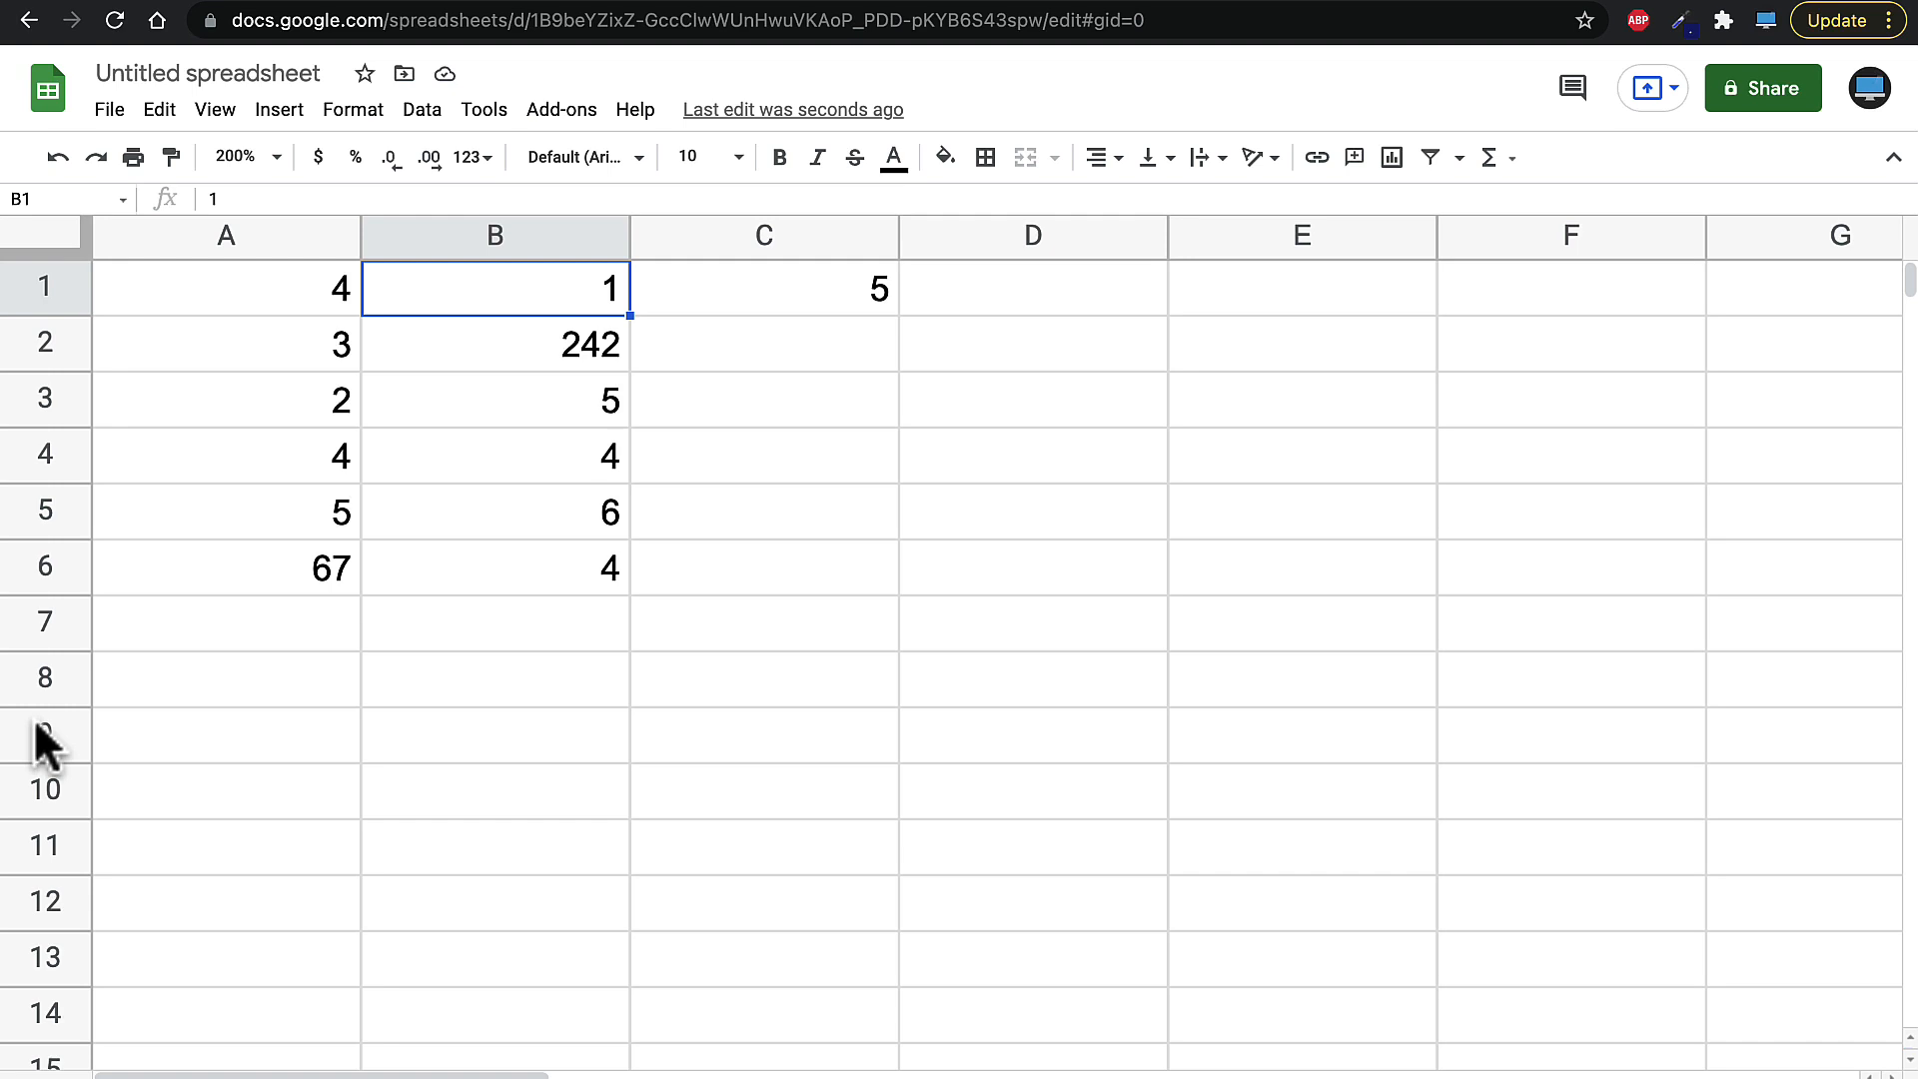
{"action": "type", "text": "2"}
{"action": "key", "text": "Return"}
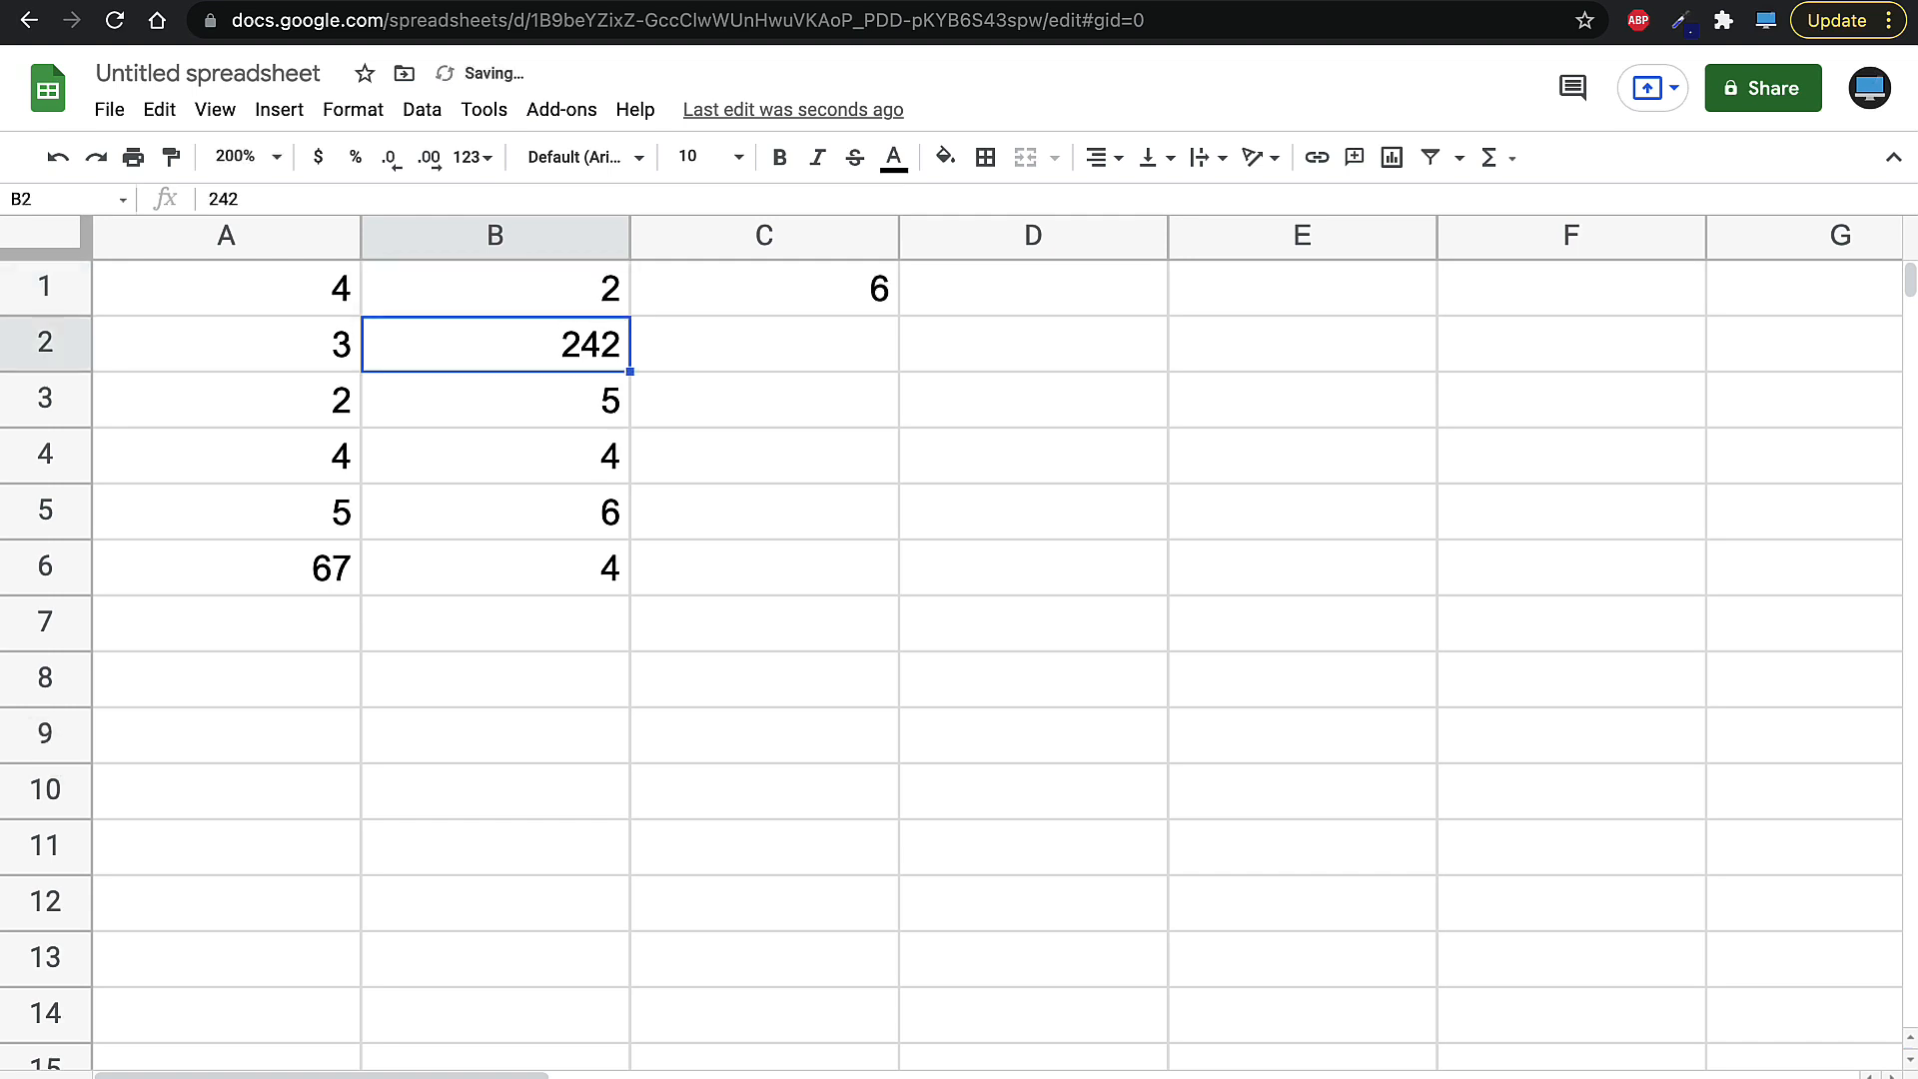
{"action": "key", "text": "Up"}
{"action": "type", "text": "1"}
{"action": "key", "text": "Return"}
{"action": "key", "text": "Up"}
{"action": "type", "text": "1"}
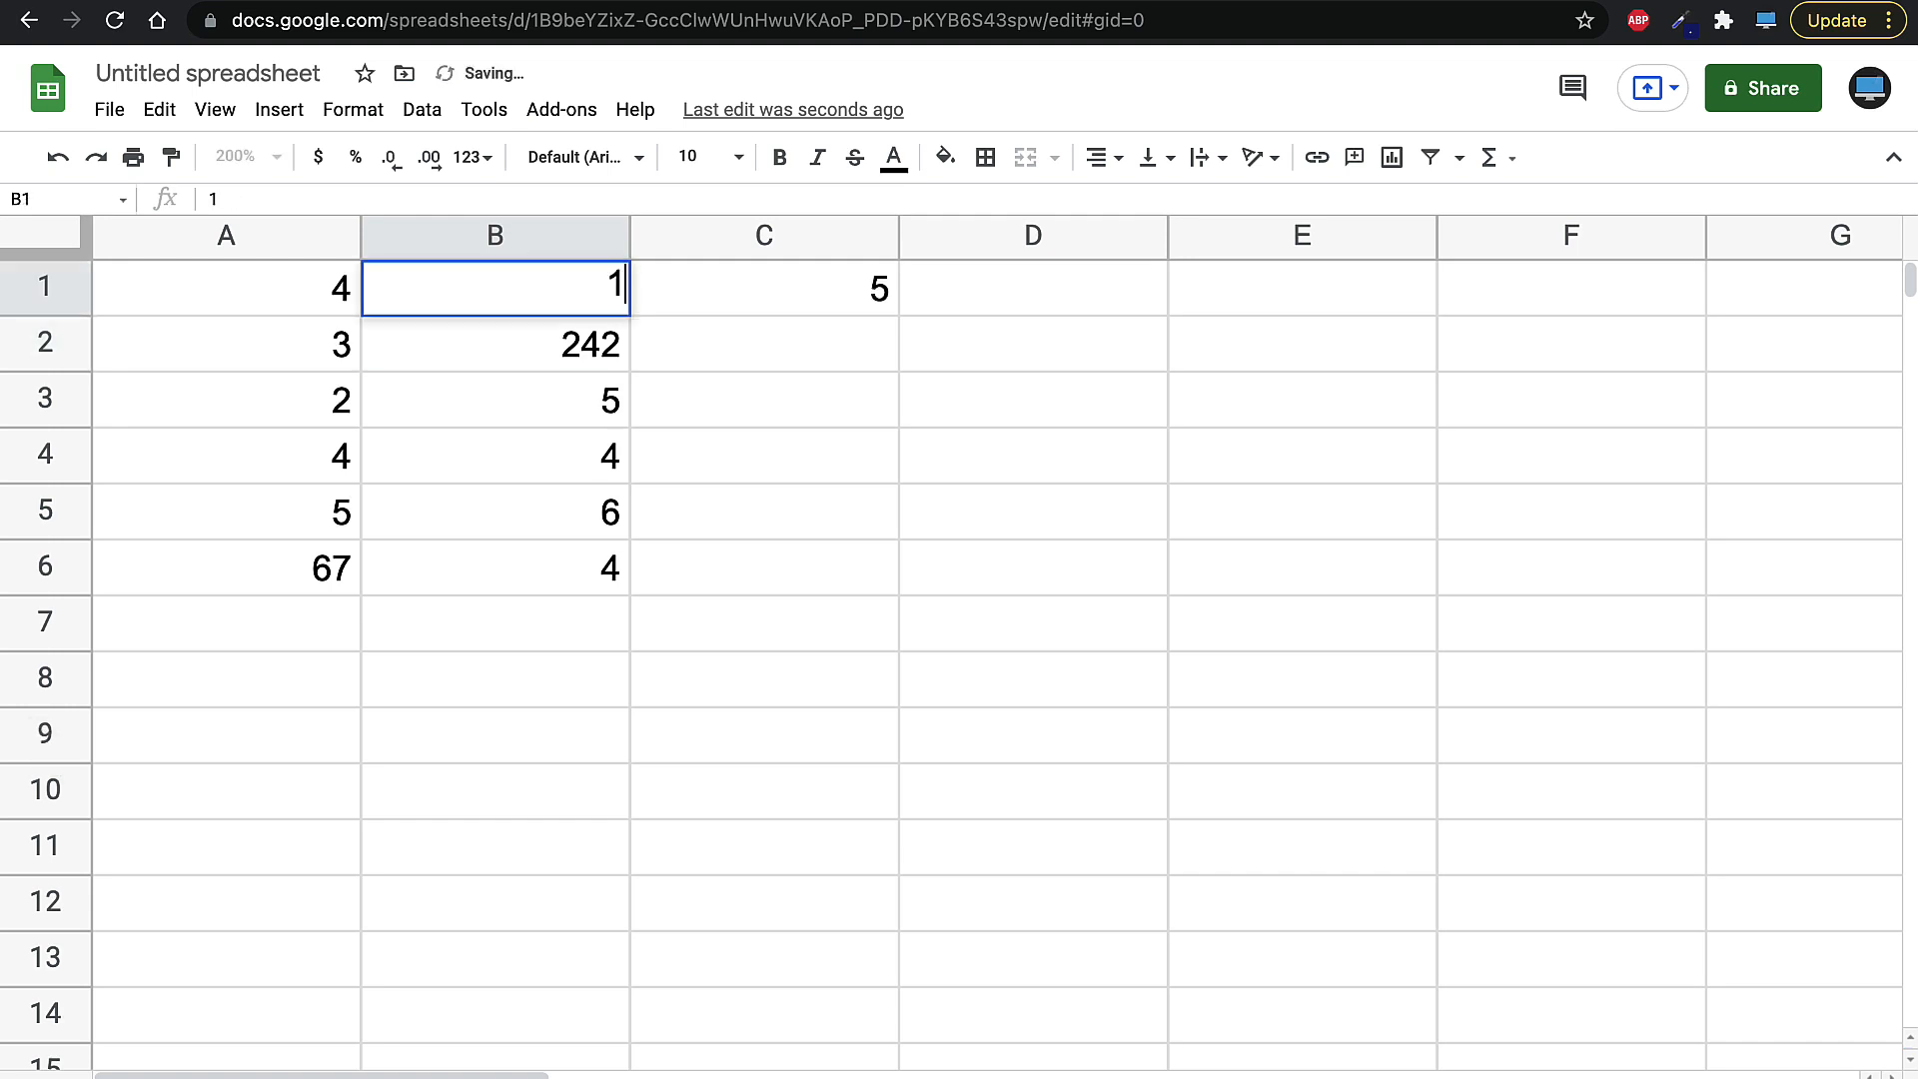
{"action": "type", "text": "00"}
{"action": "key", "text": "Return"}
{"action": "key", "text": "Up"}
{"action": "key", "text": "Down"}
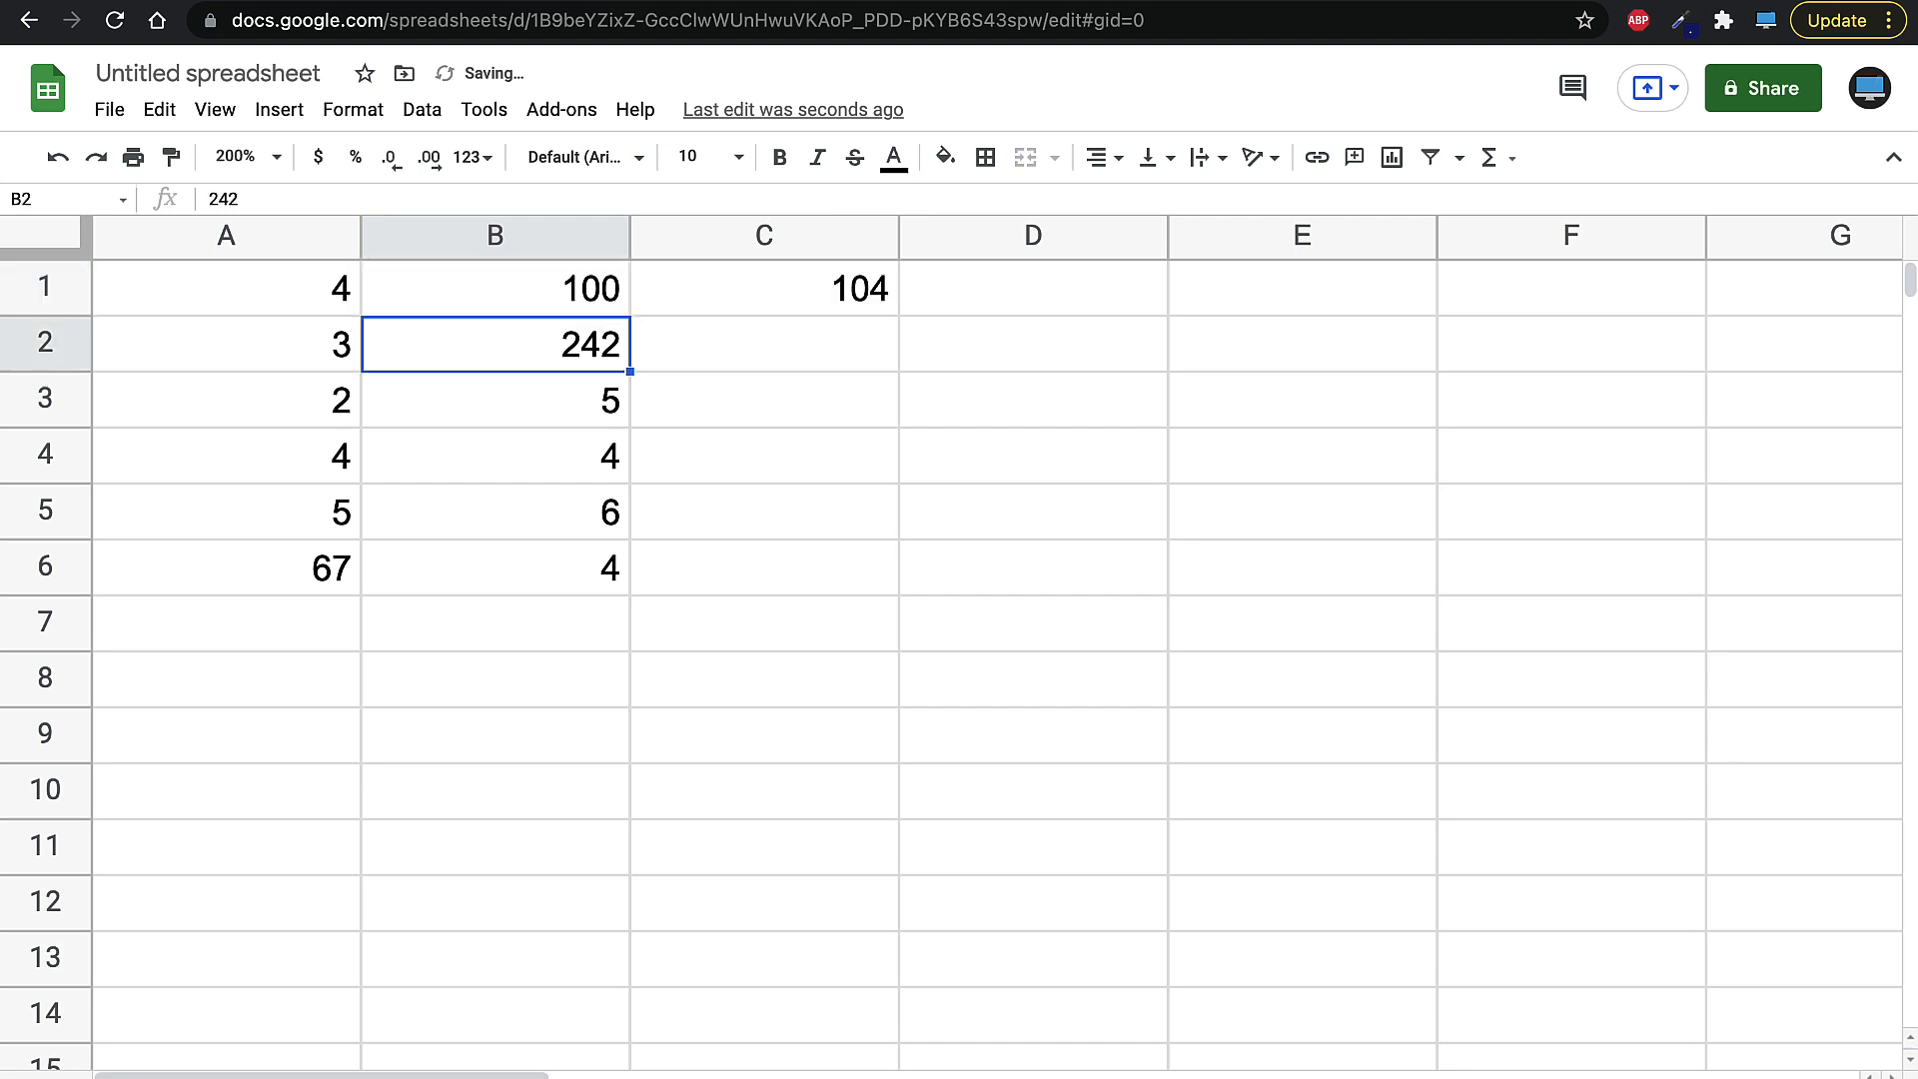
{"action": "type", "text": "1"}
{"action": "key", "text": "Up"}
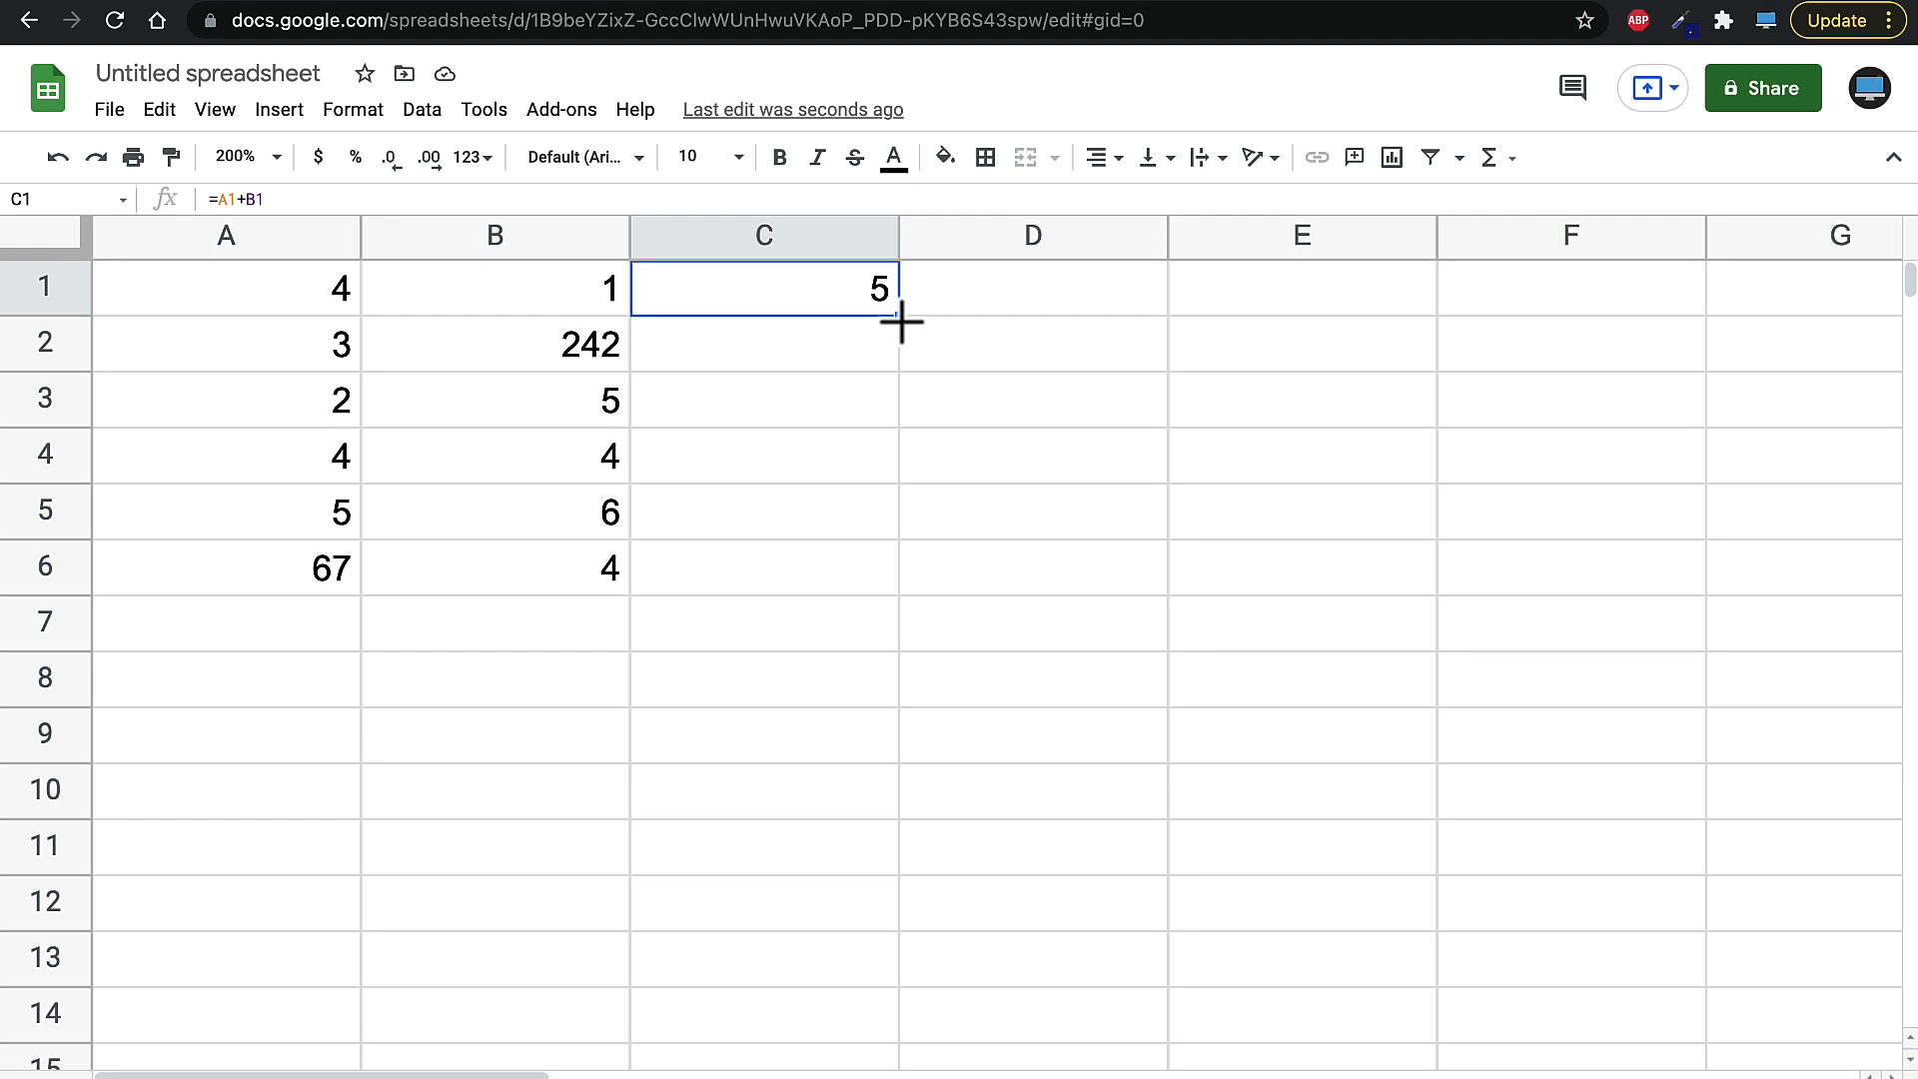
- Fill C1's addition formula down through C6
{"action": "left_click_drag", "start_coordinate": [900, 318], "coordinate": [764, 568]}
{"action": "left_click", "coordinate": [413, 779]}
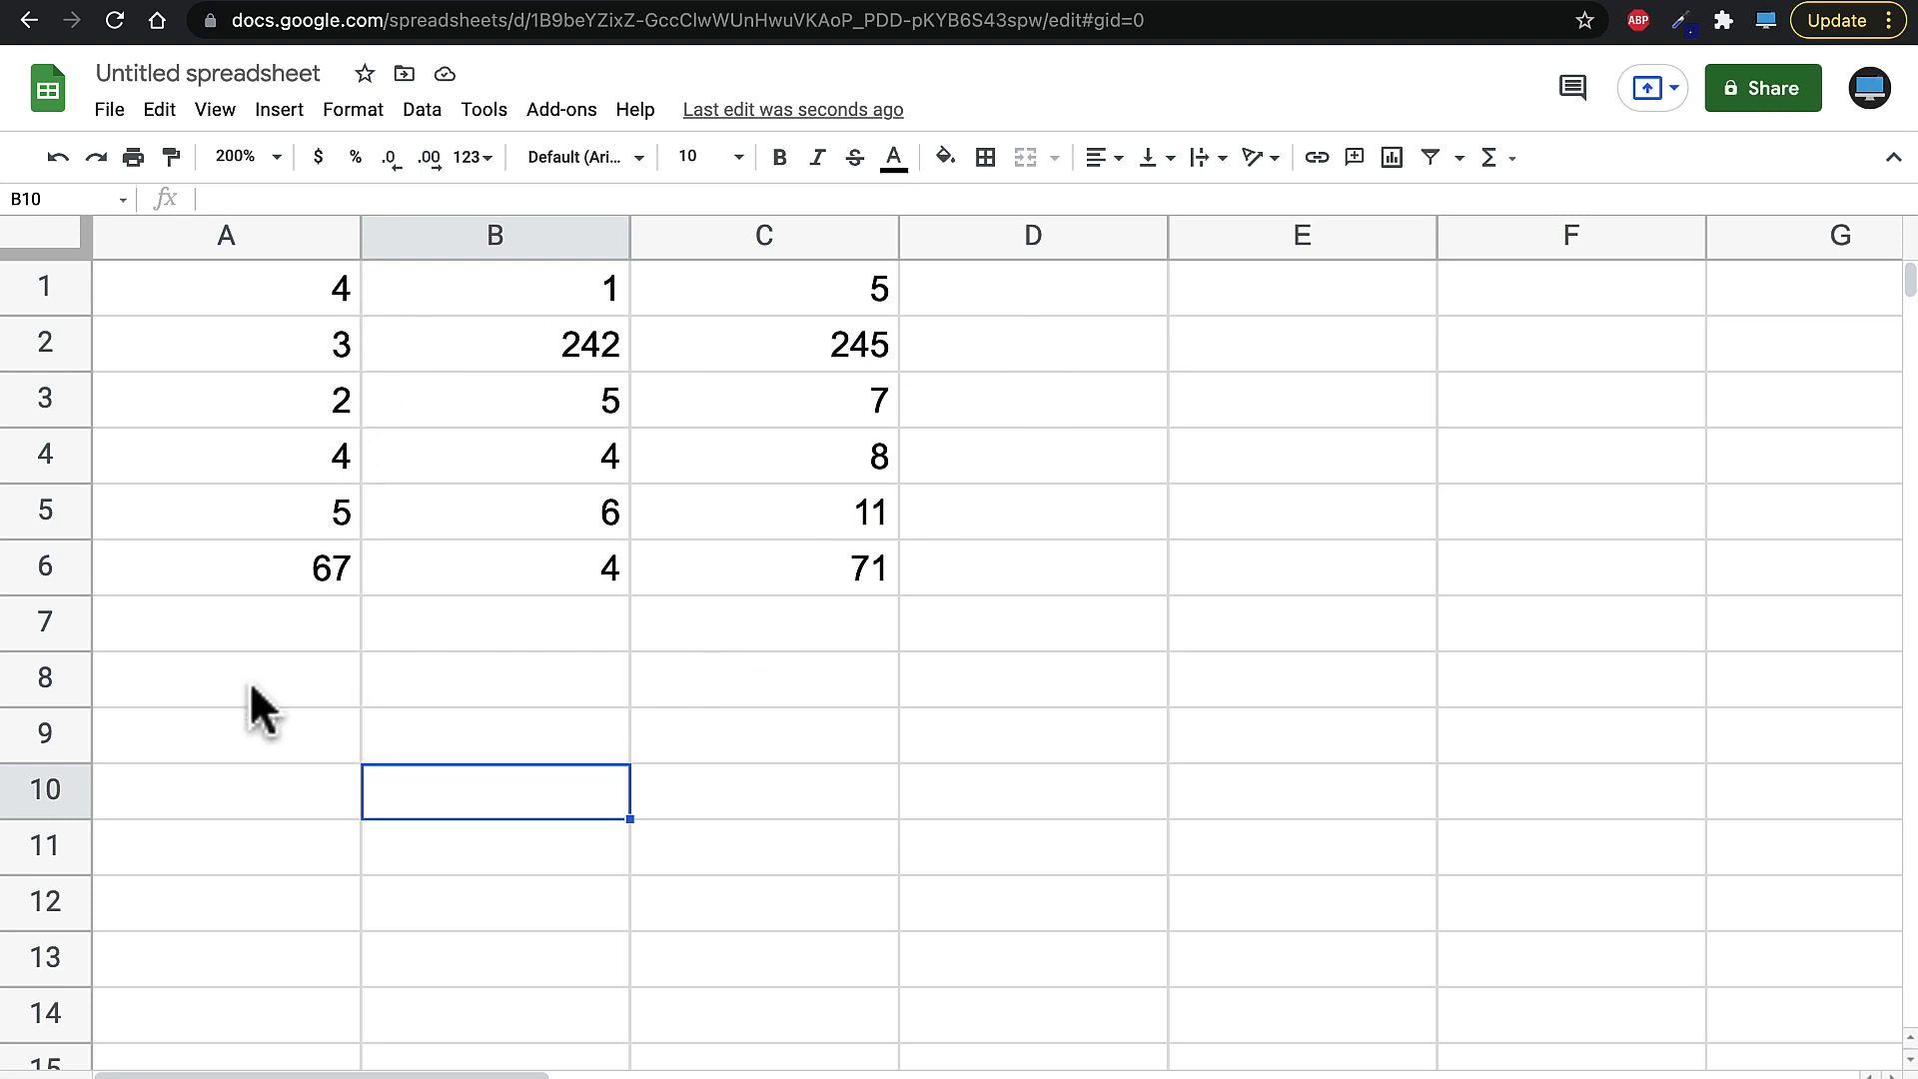
- Replace C1's formula with =A1-B1 by referencing cells A1 and B1
{"action": "left_click", "coordinate": [770, 308]}
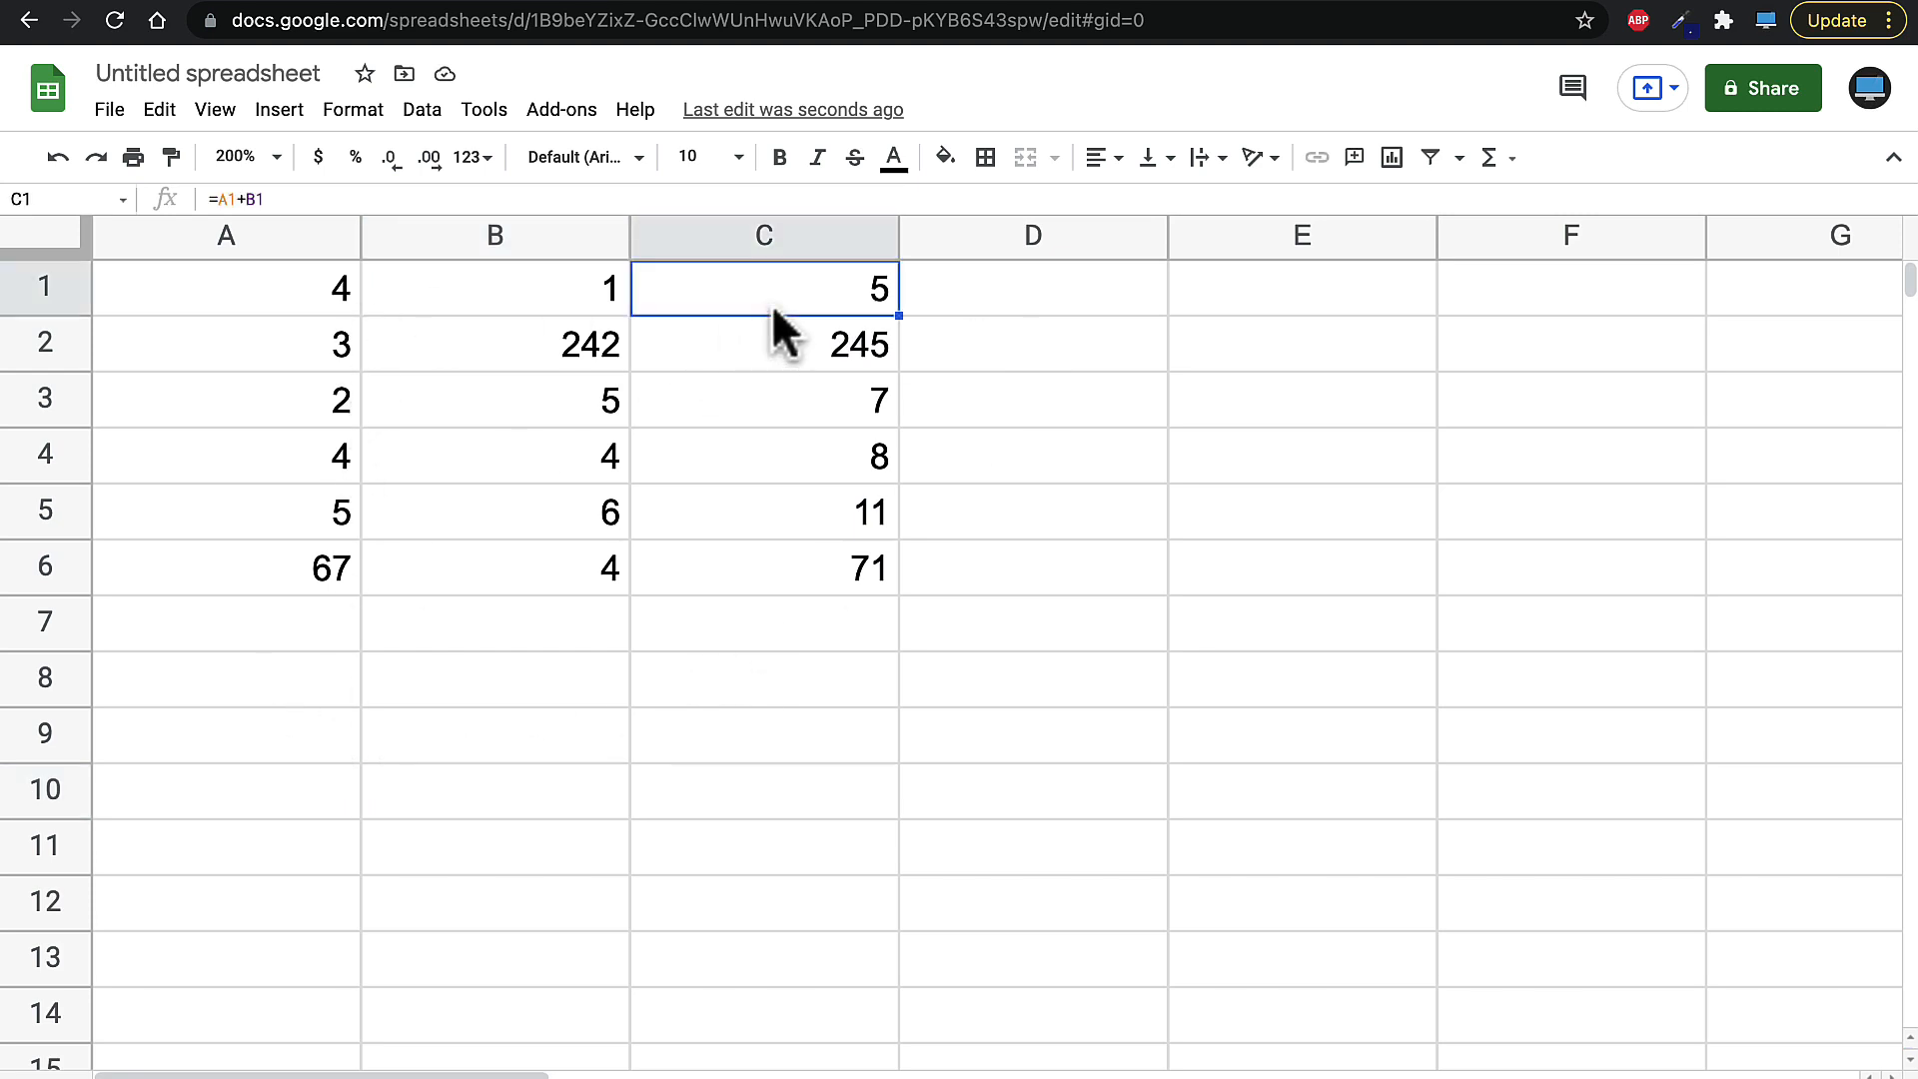
{"action": "left_click_drag", "start_coordinate": [295, 201], "coordinate": [187, 200]}
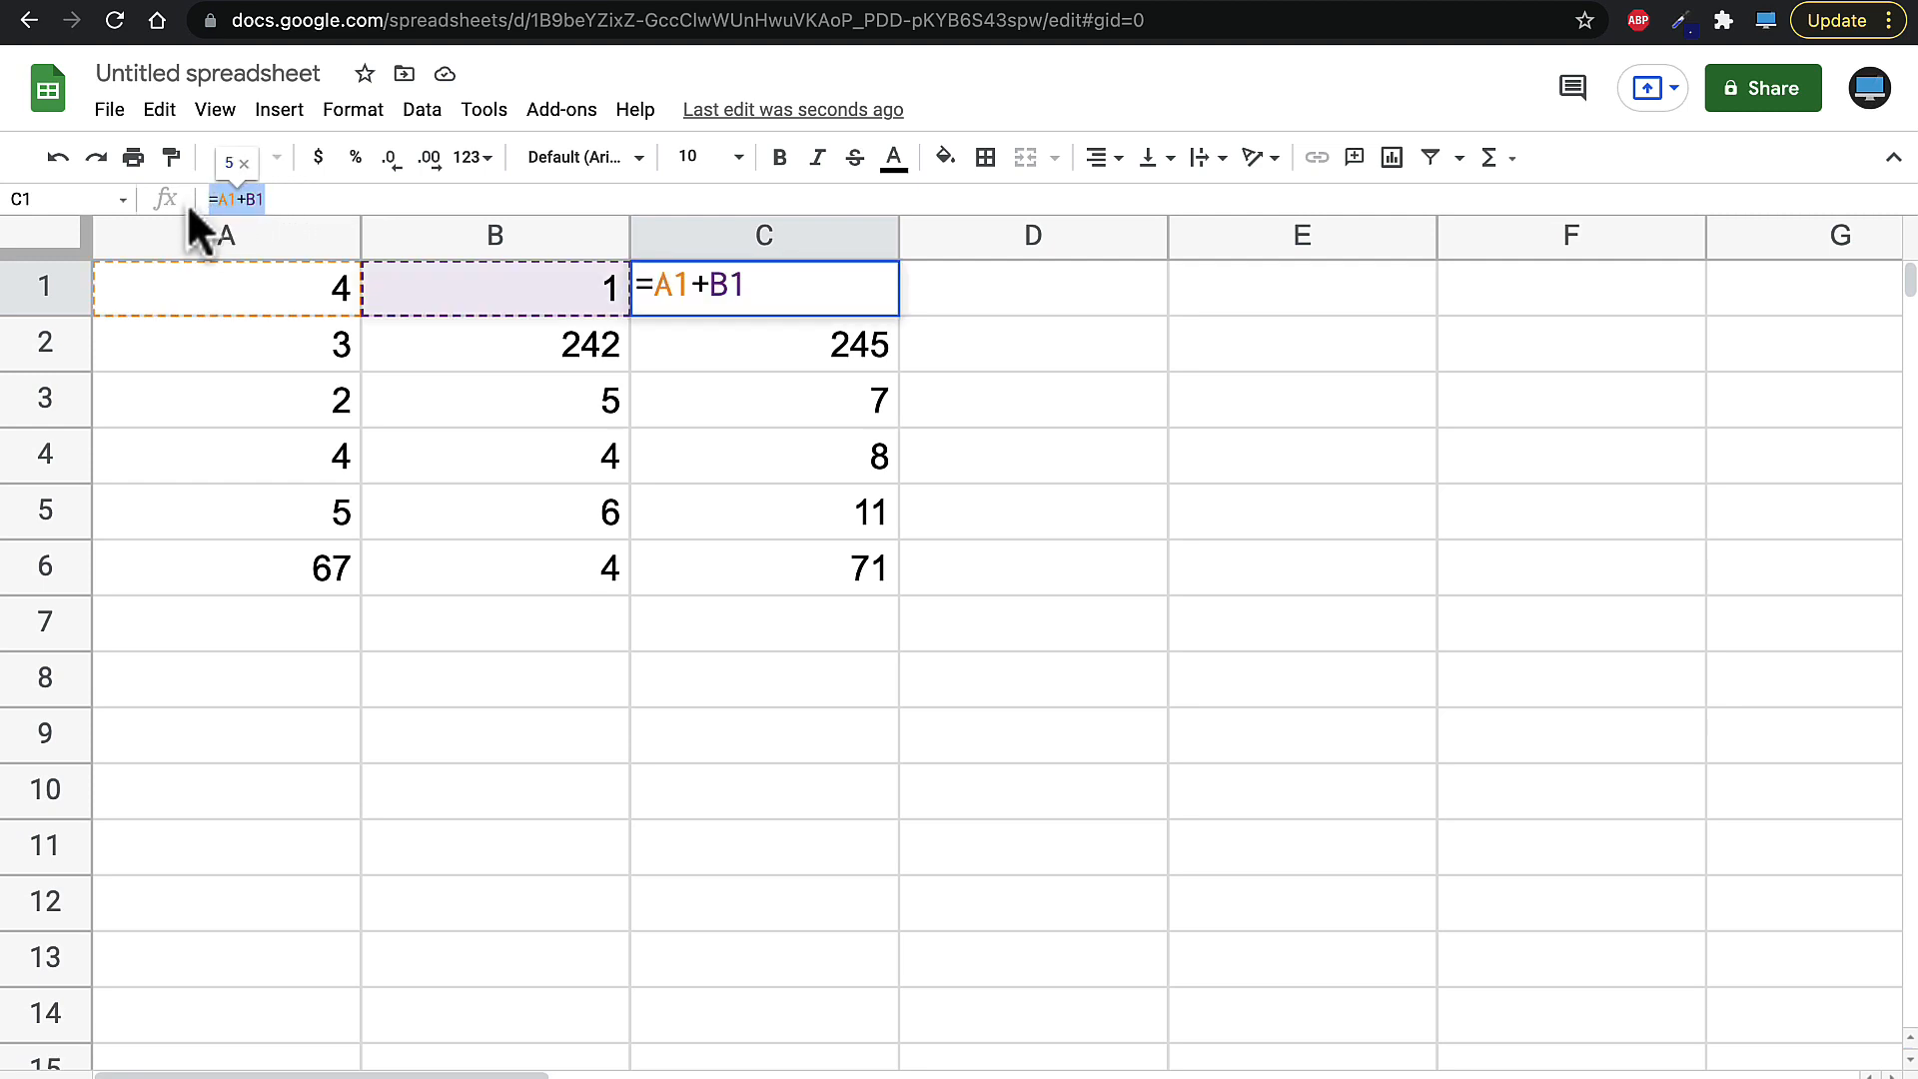
{"action": "type", "text": "="}
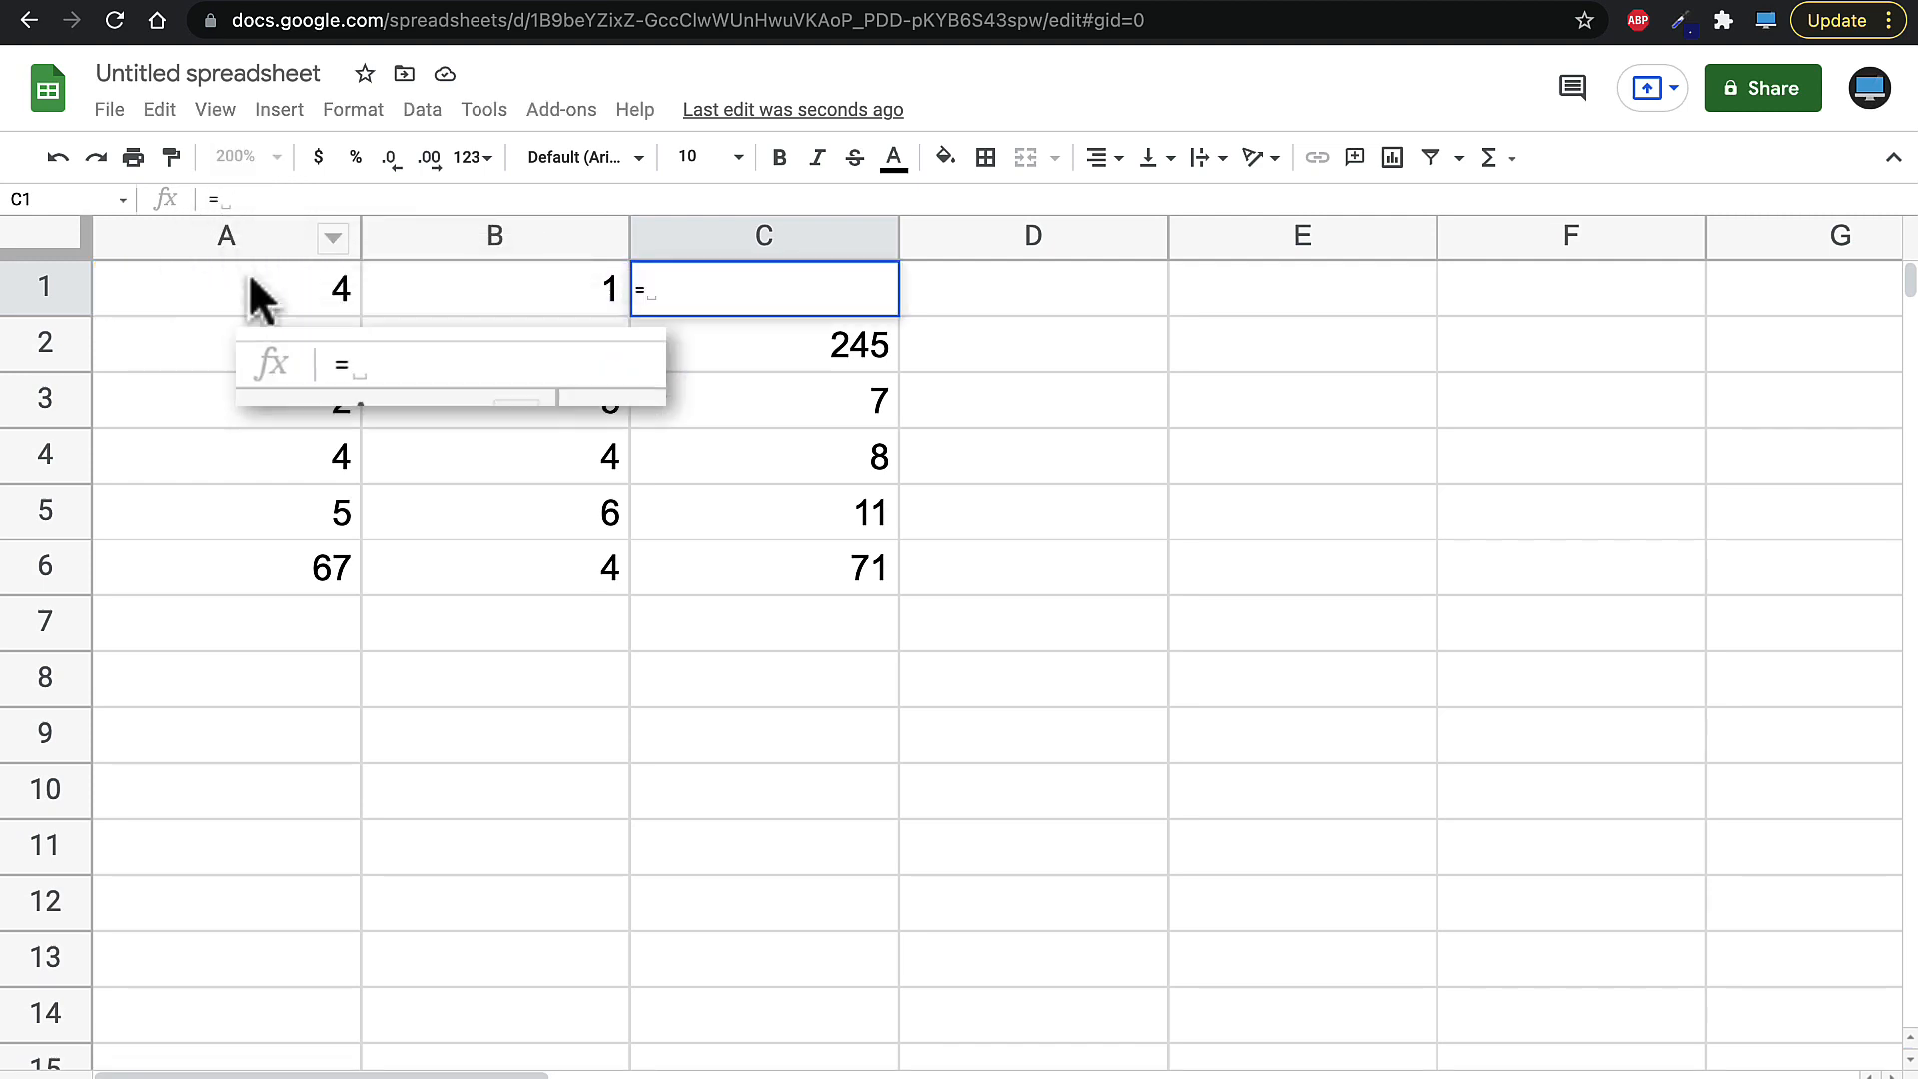
{"action": "left_click", "coordinate": [245, 289]}
{"action": "type", "text": "-"}
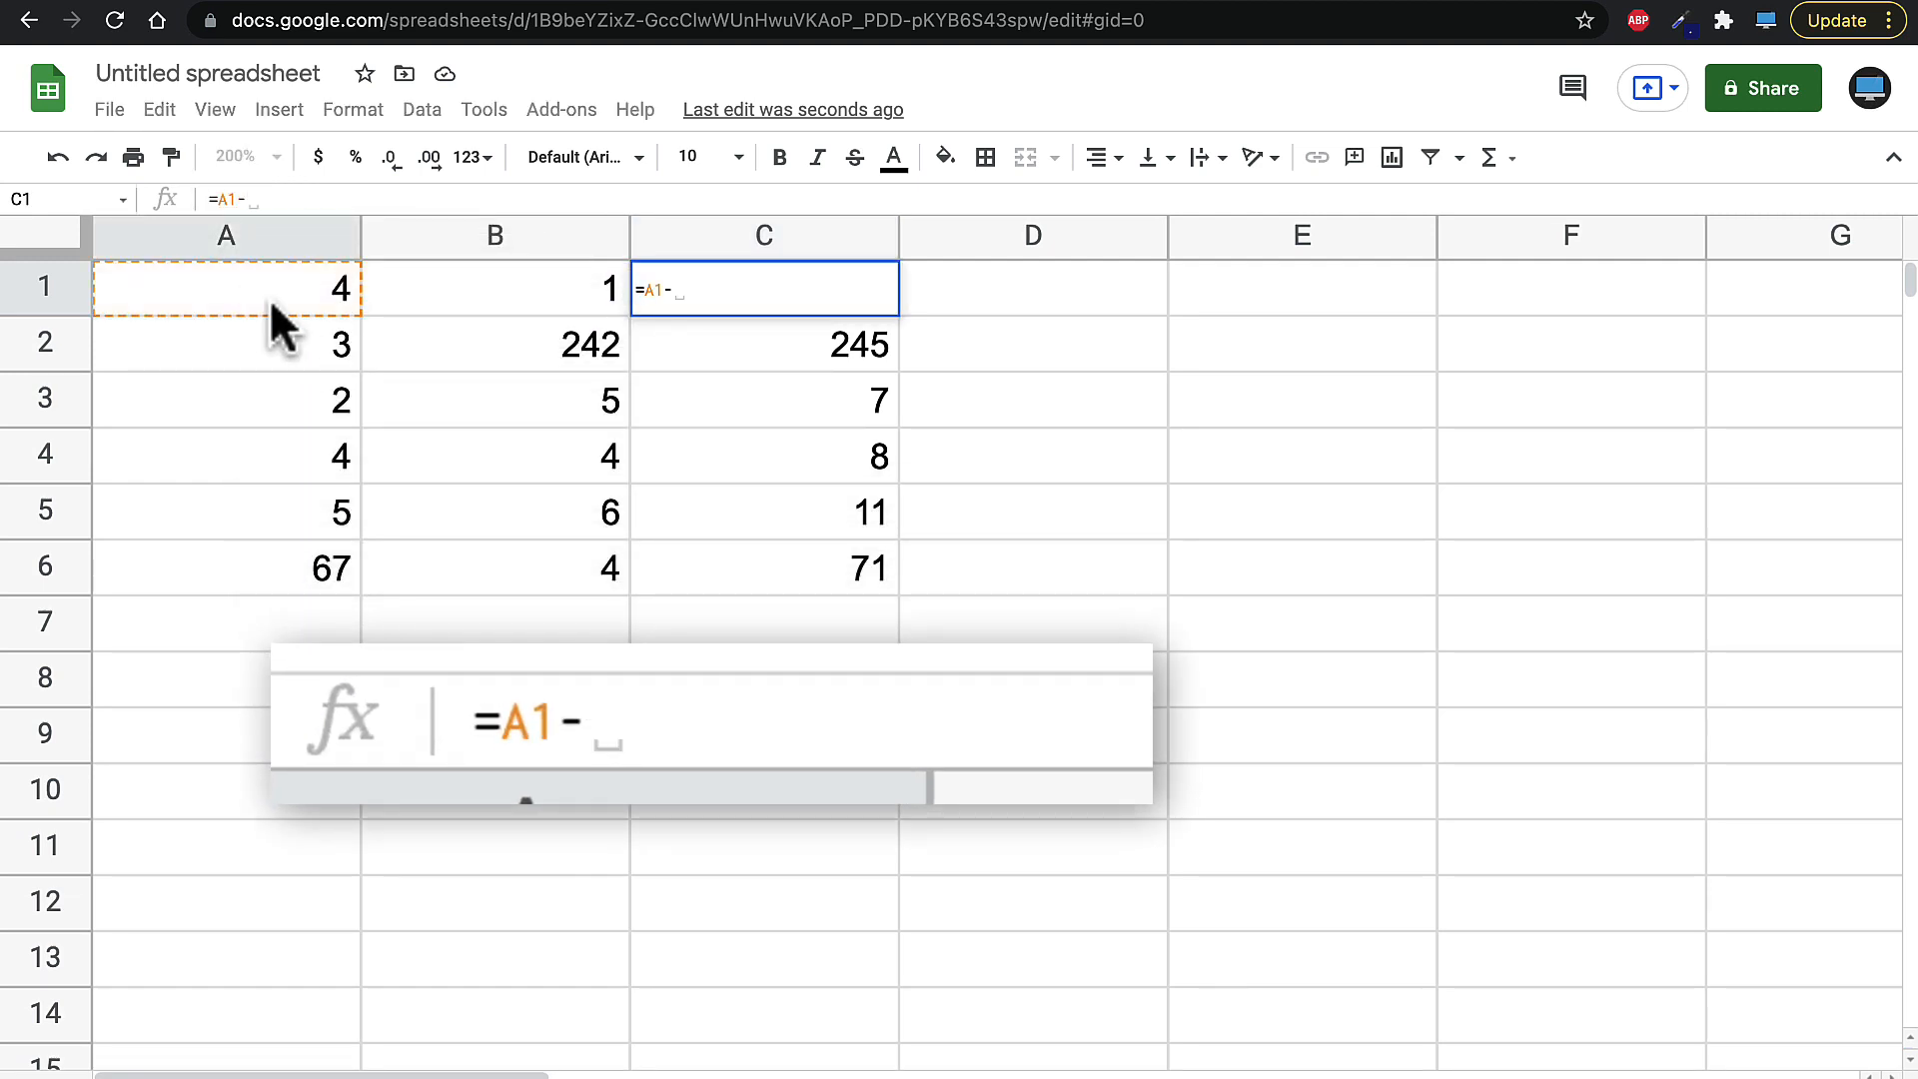
{"action": "left_click", "coordinate": [511, 282]}
{"action": "key", "text": "Return"}
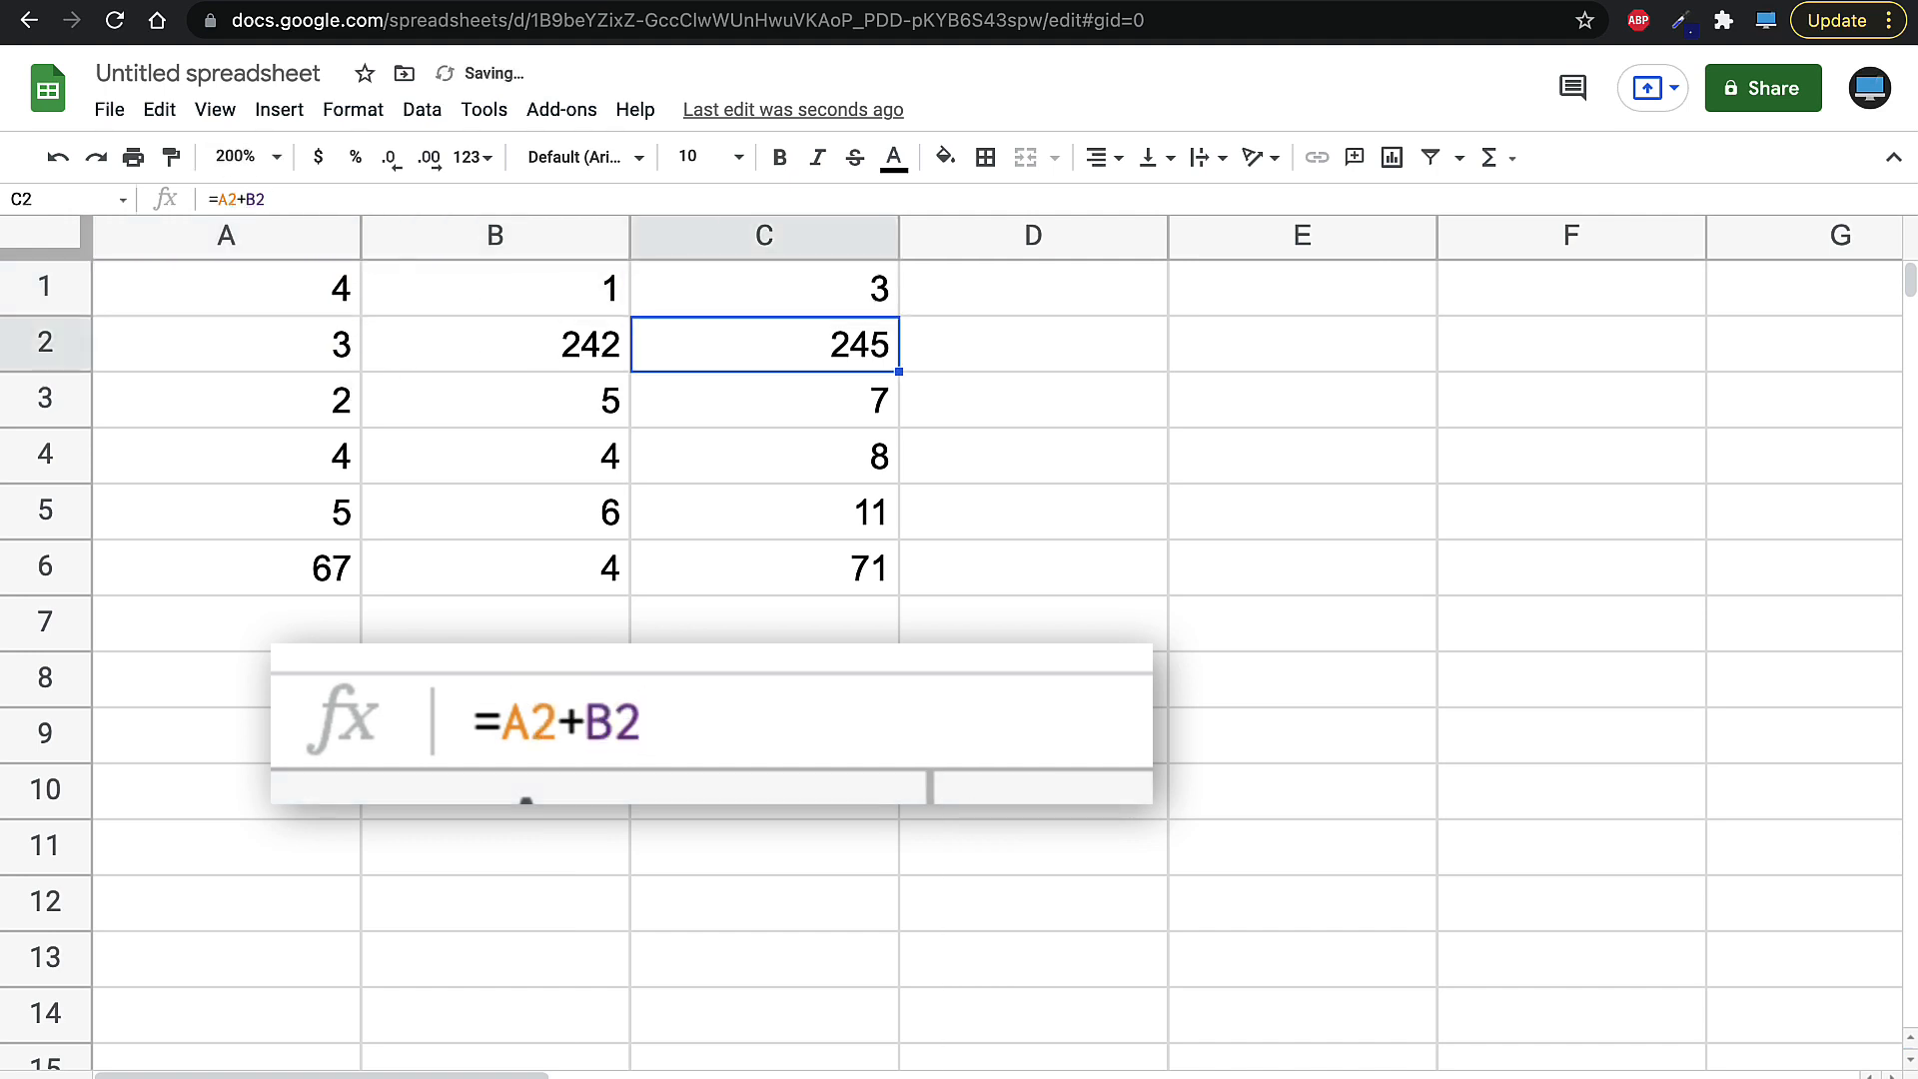
- Fill C1's subtraction formula down through C6
{"action": "left_click", "coordinate": [819, 305]}
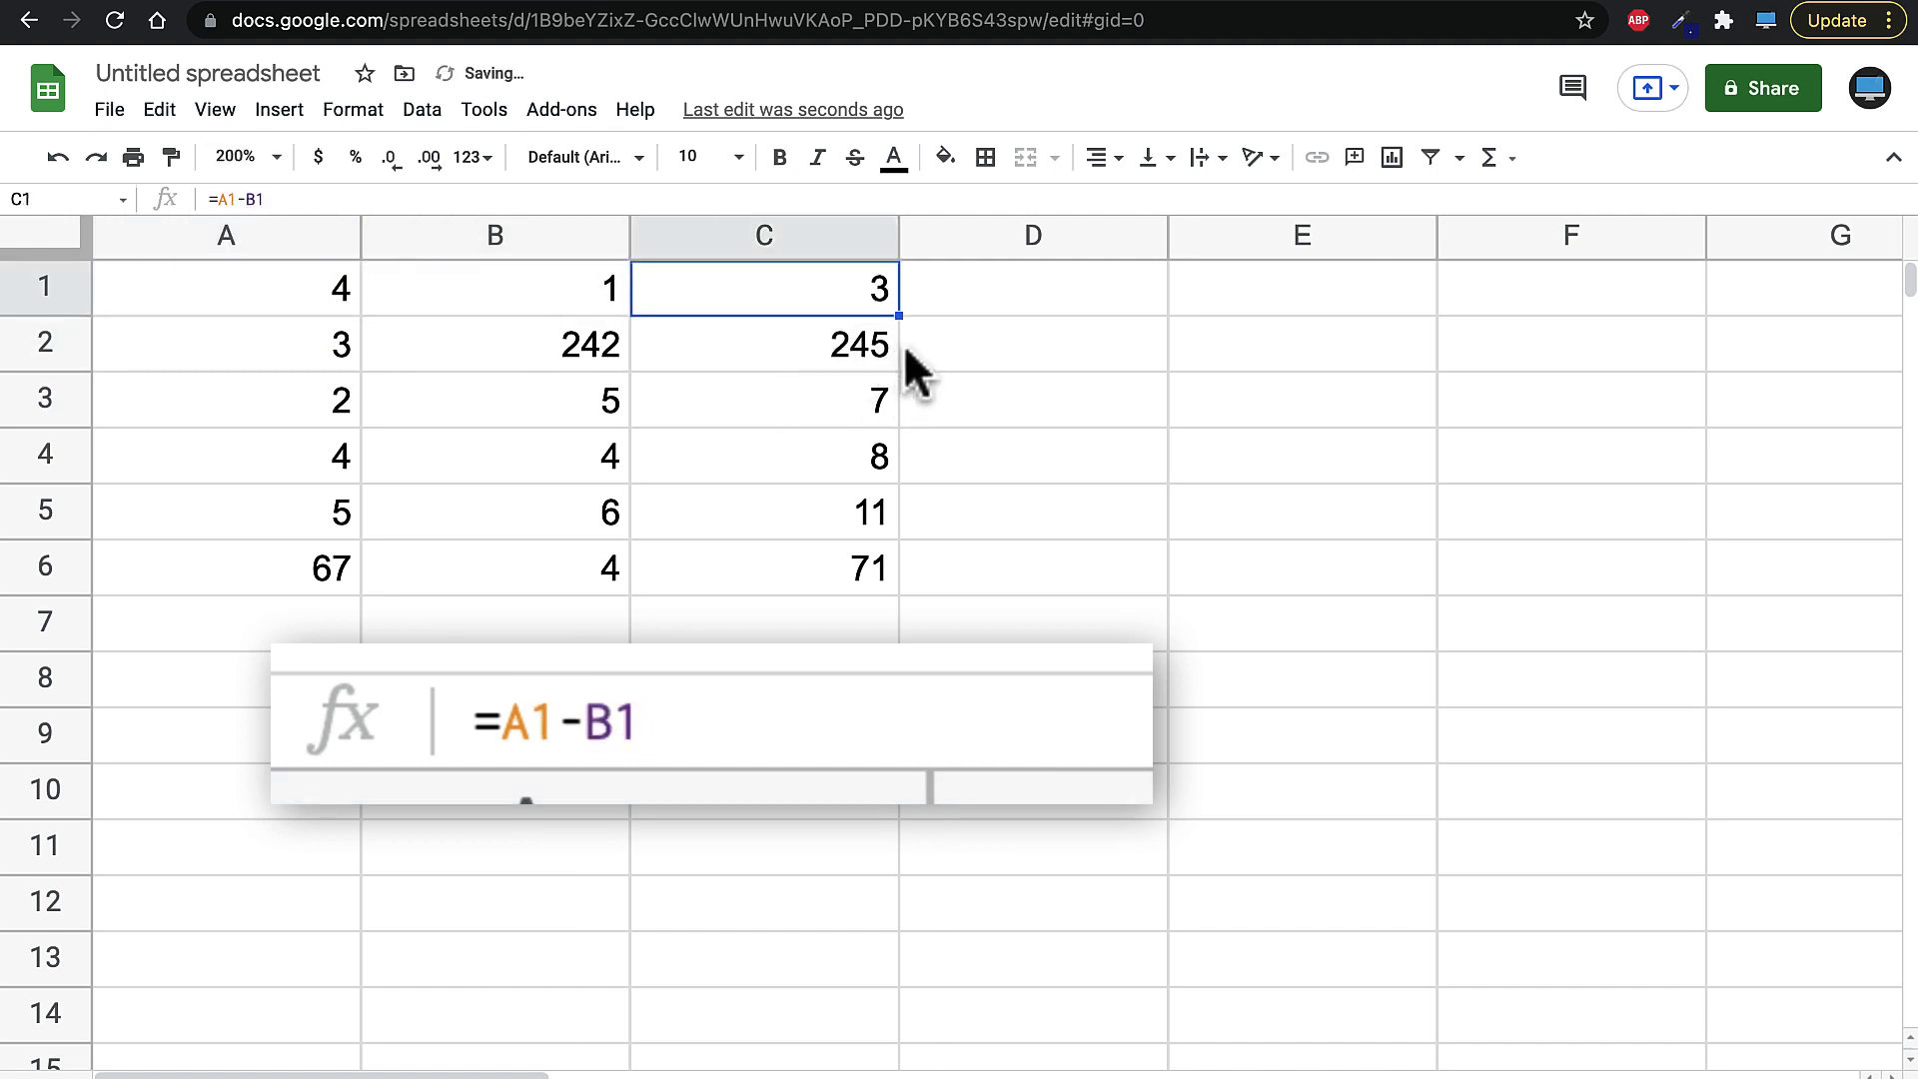
{"action": "left_click_drag", "start_coordinate": [903, 319], "coordinate": [865, 572]}
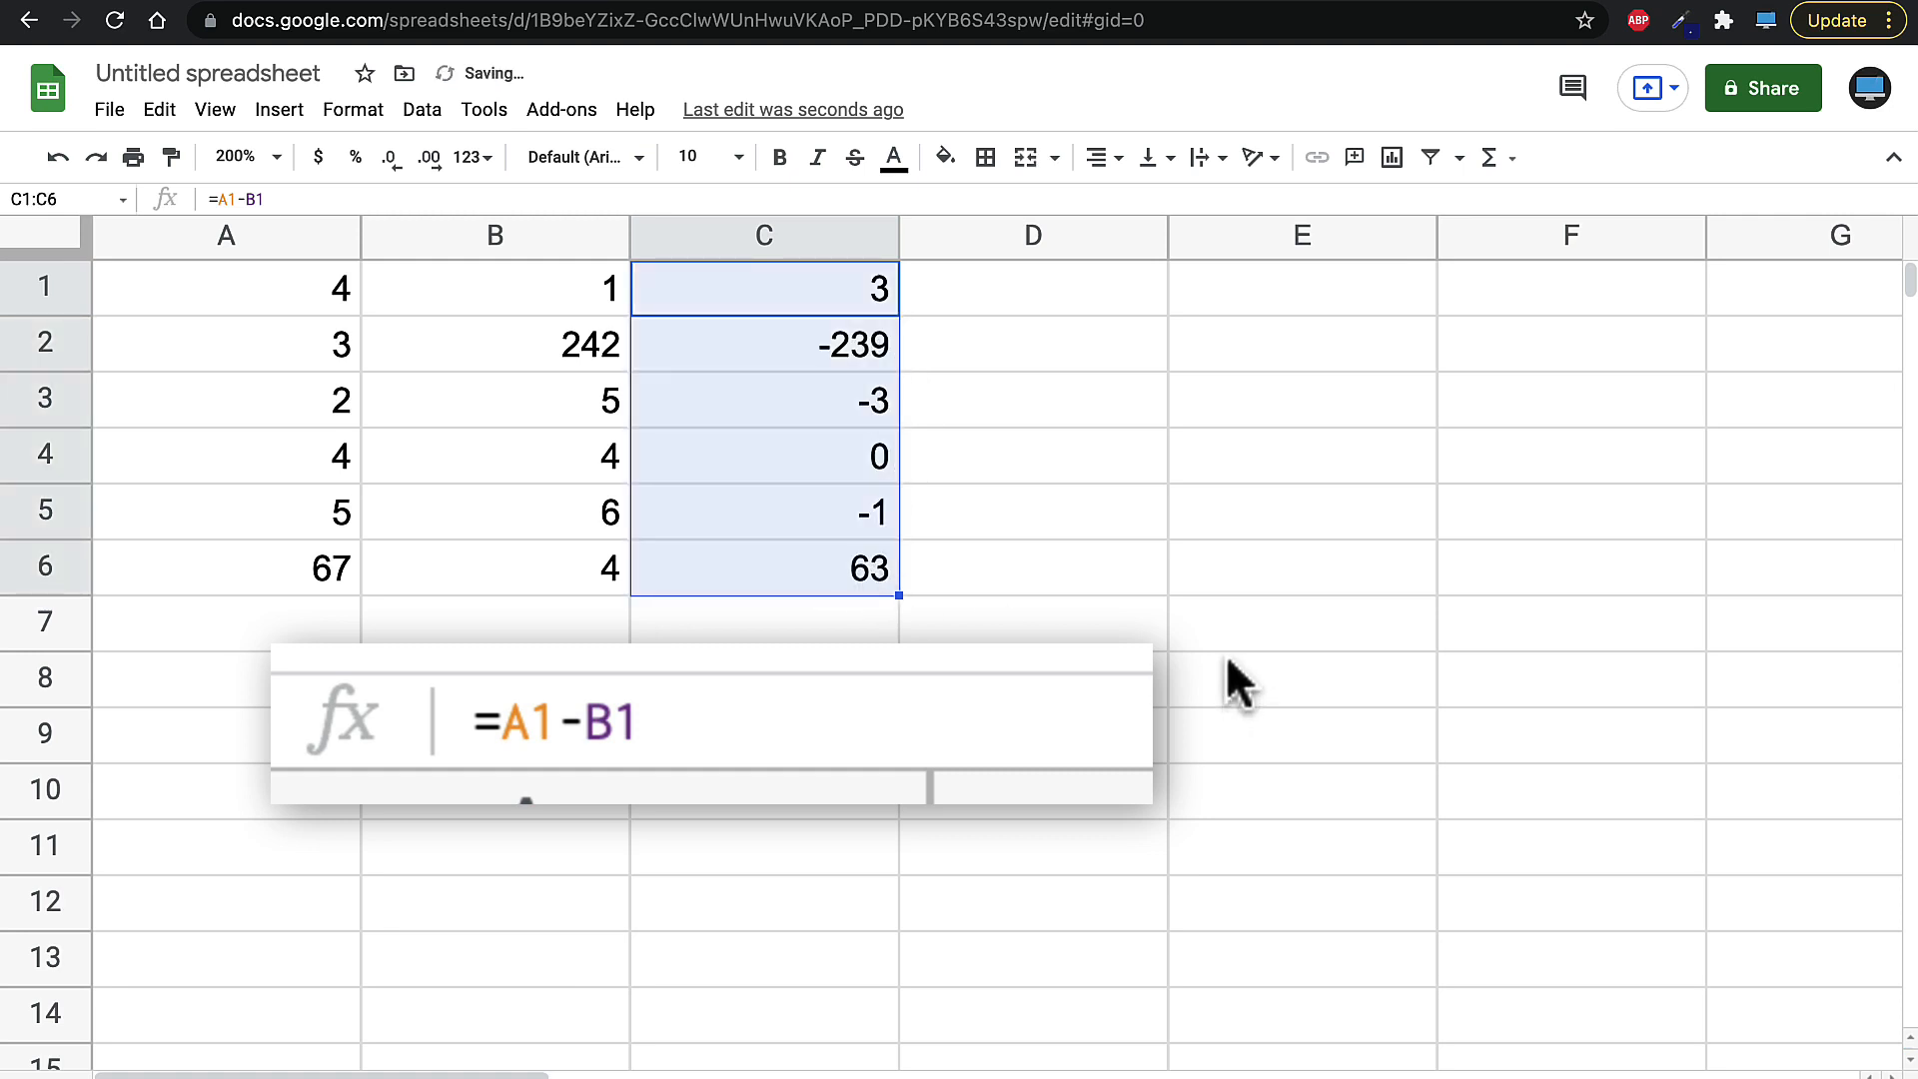
{"action": "left_click", "coordinate": [1049, 513]}
- Replace C1's formula with =A1*B1 by referencing cells A1 and B1
{"action": "left_click", "coordinate": [799, 304]}
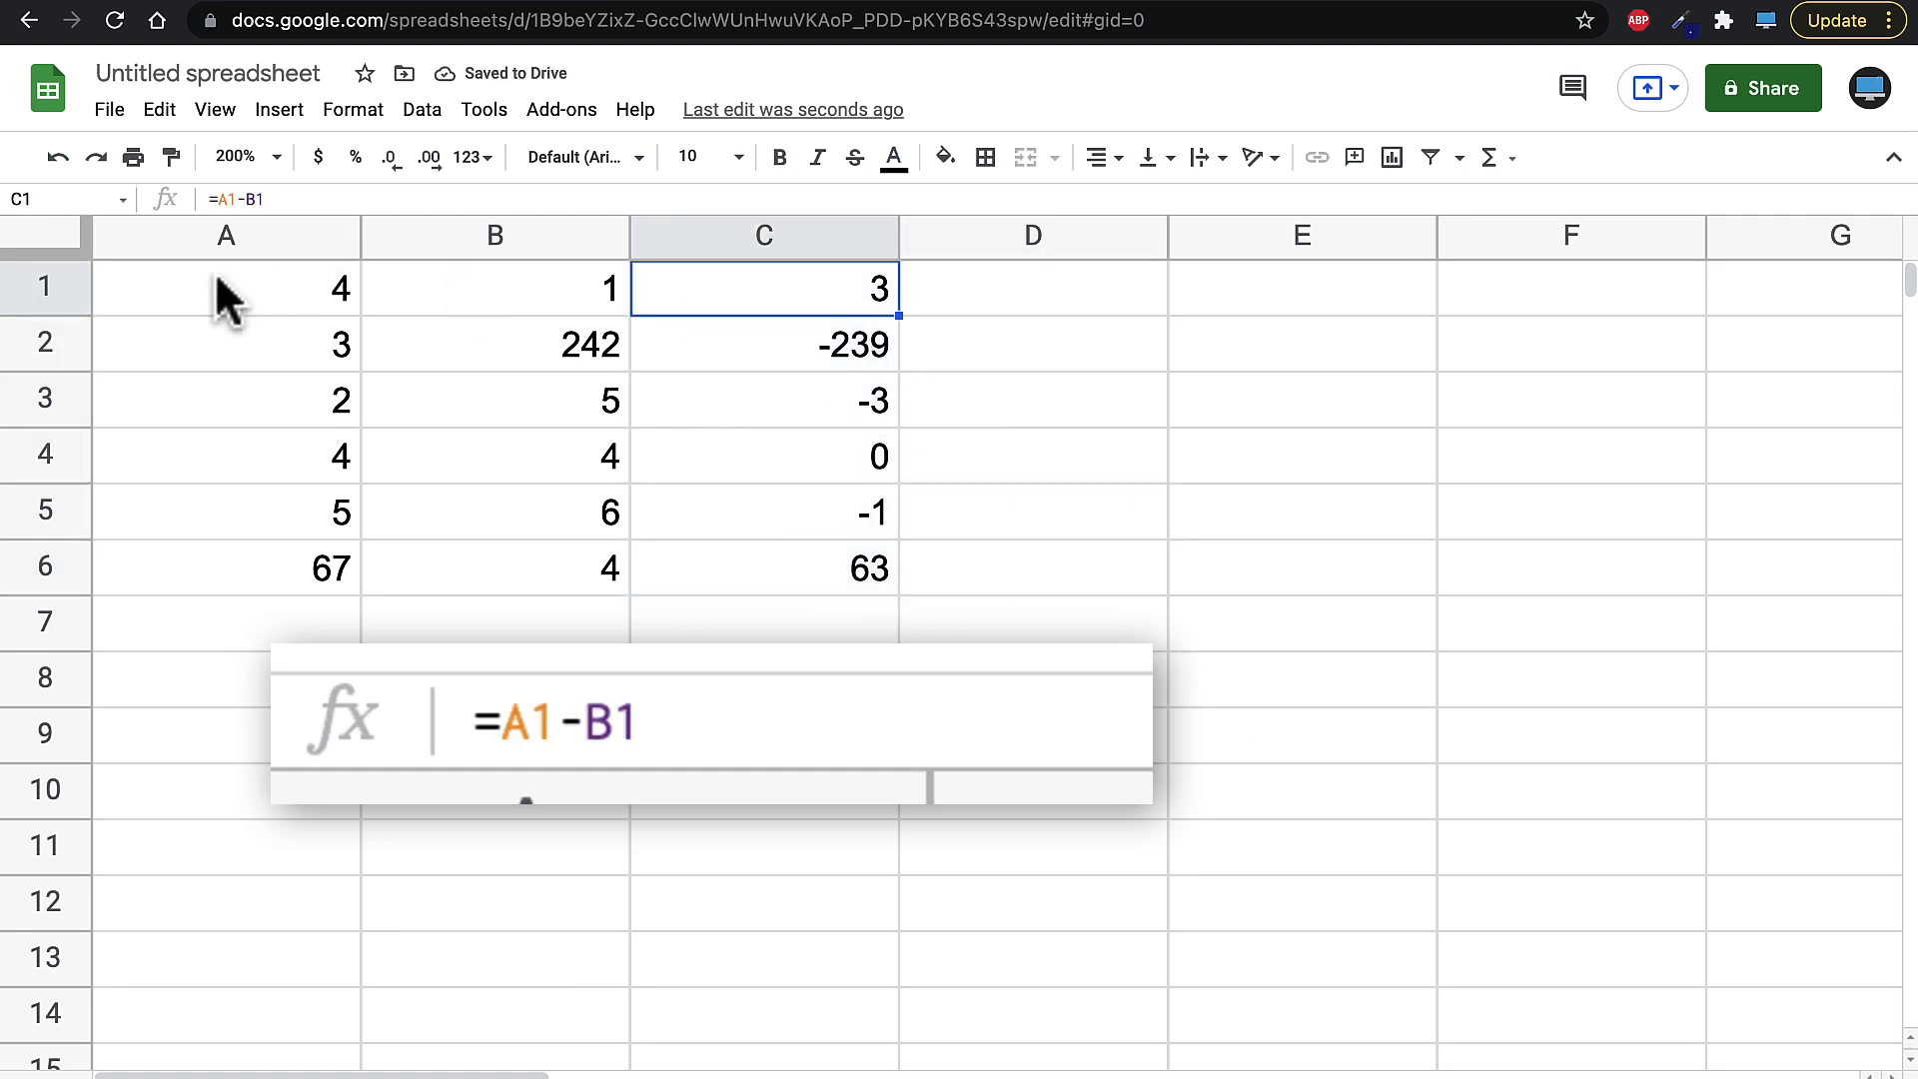
{"action": "left_click", "coordinate": [312, 197]}
{"action": "key", "text": "BackSpace"}
{"action": "key", "text": "BackSpace"}
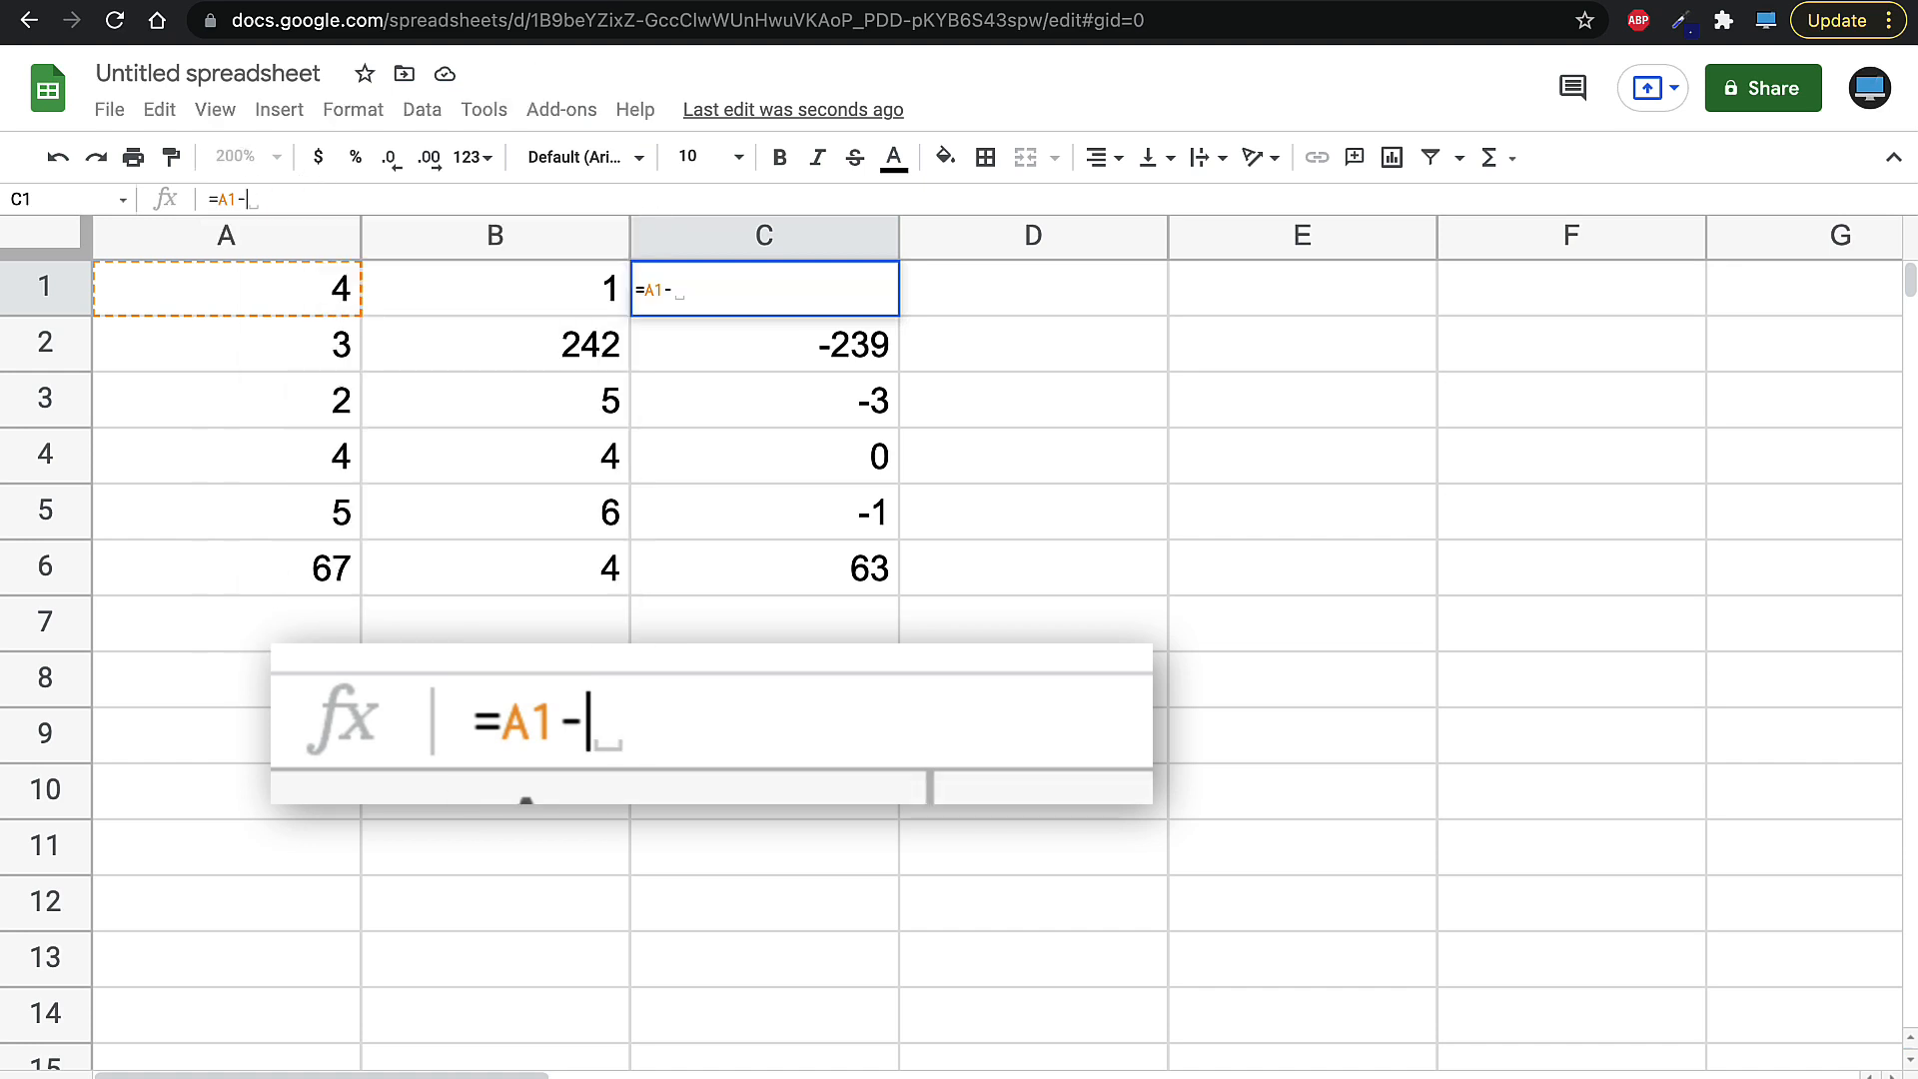
{"action": "key", "text": "BackSpace"}
{"action": "key", "text": "BackSpace"}
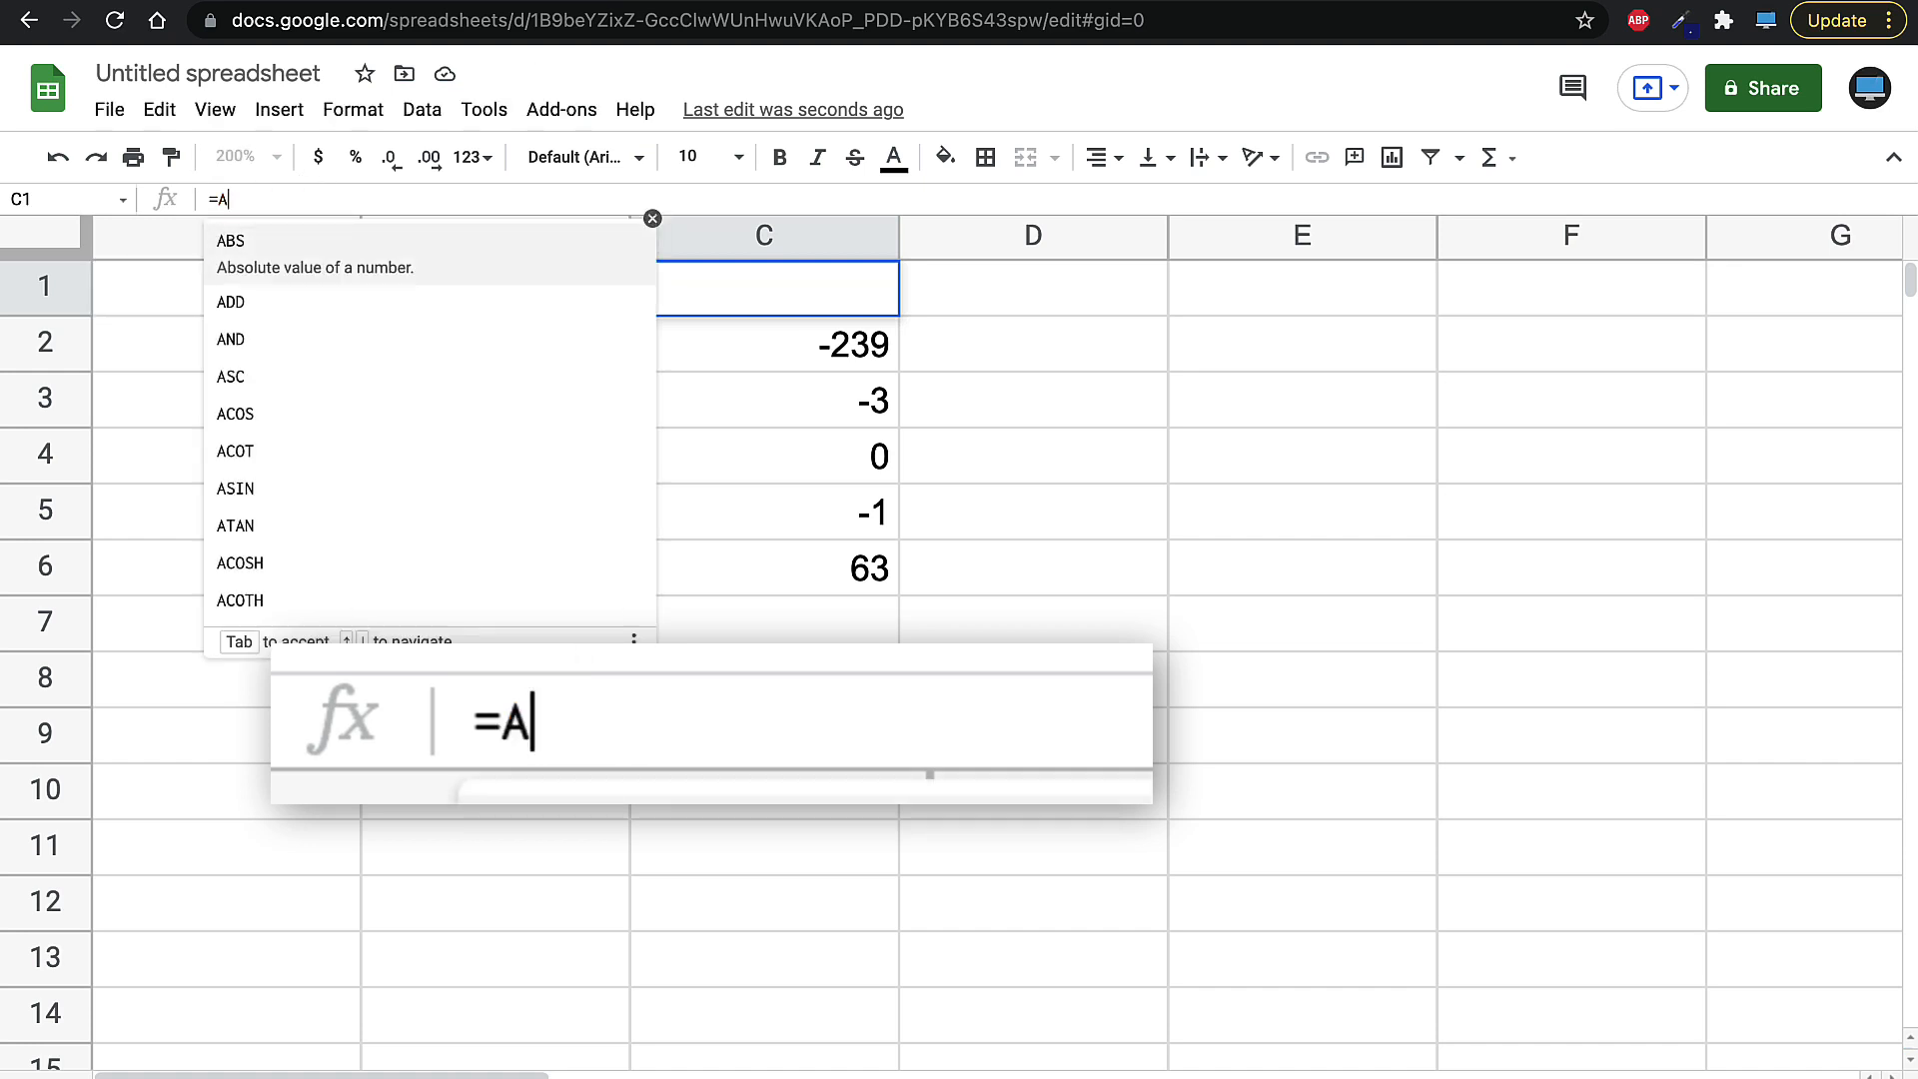
{"action": "key", "text": "BackSpace"}
{"action": "left_click", "coordinate": [305, 298]}
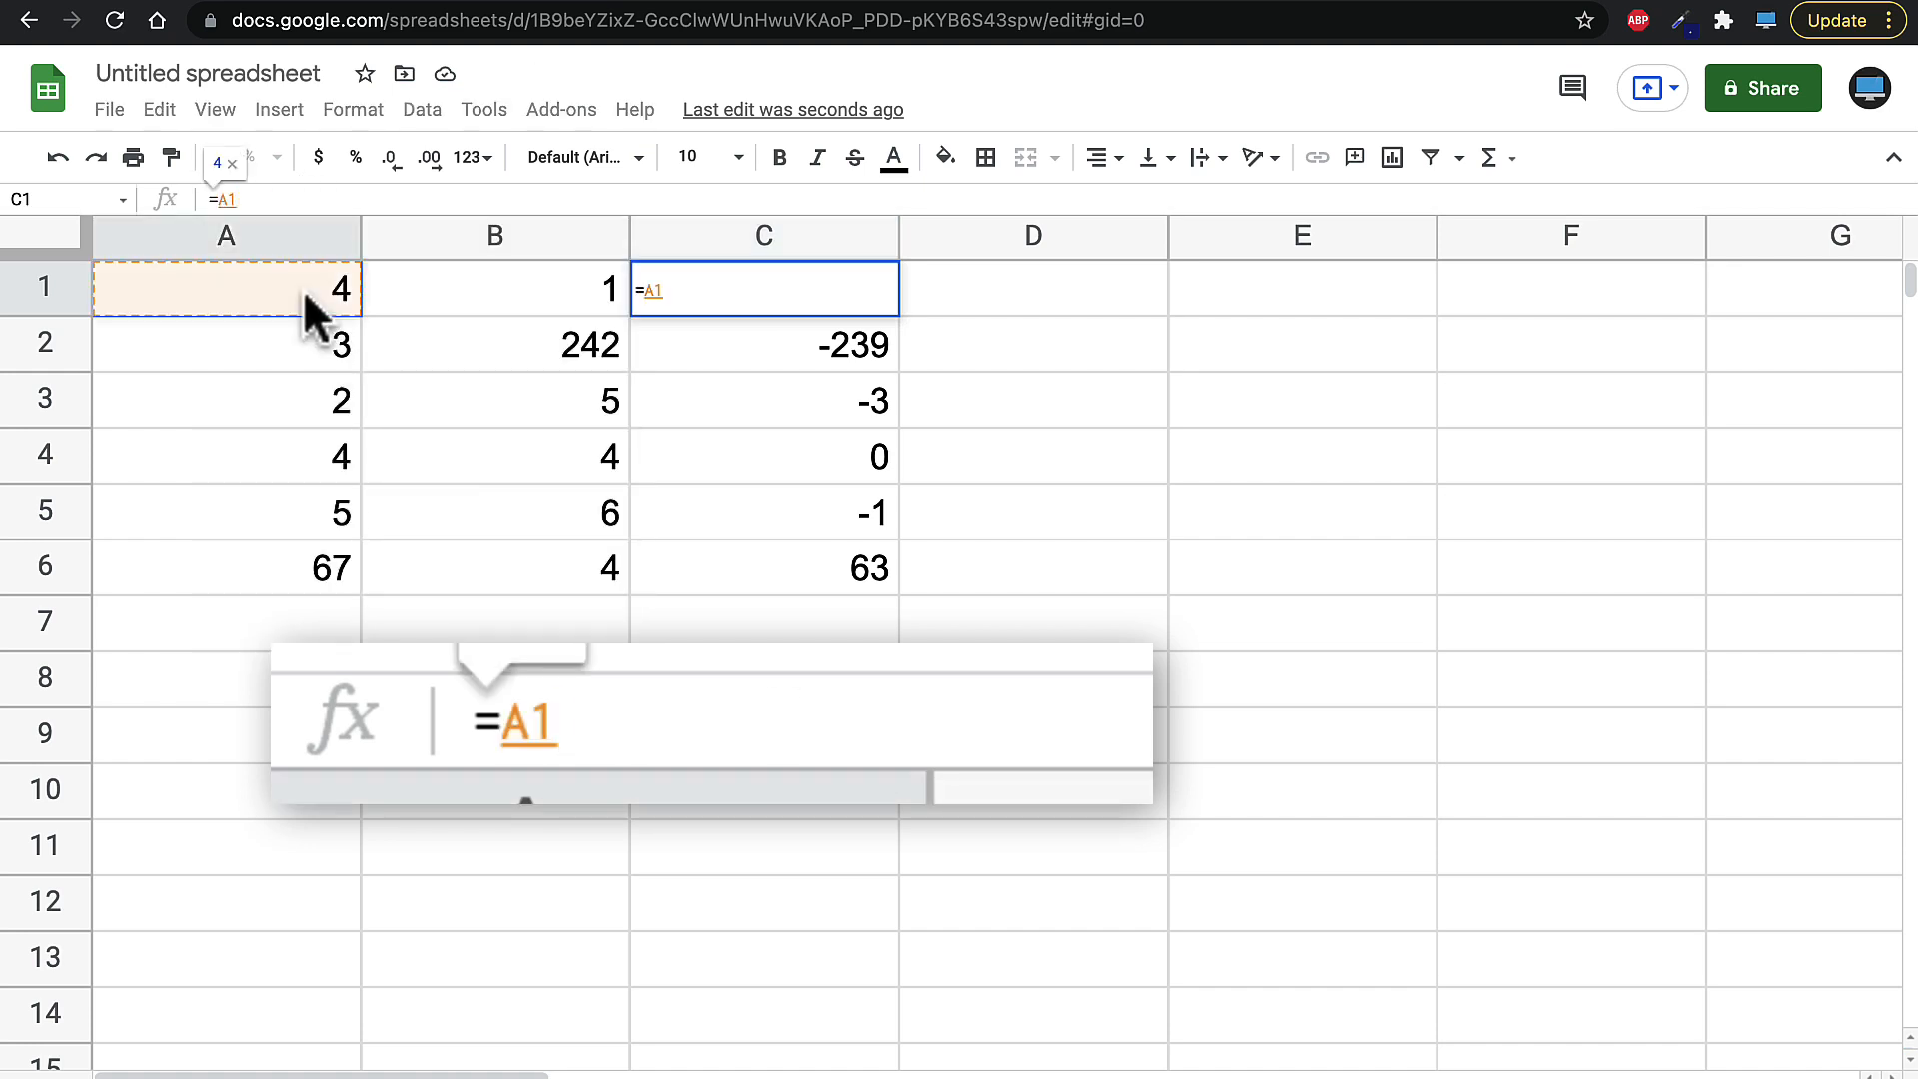
{"action": "type", "text": "*"}
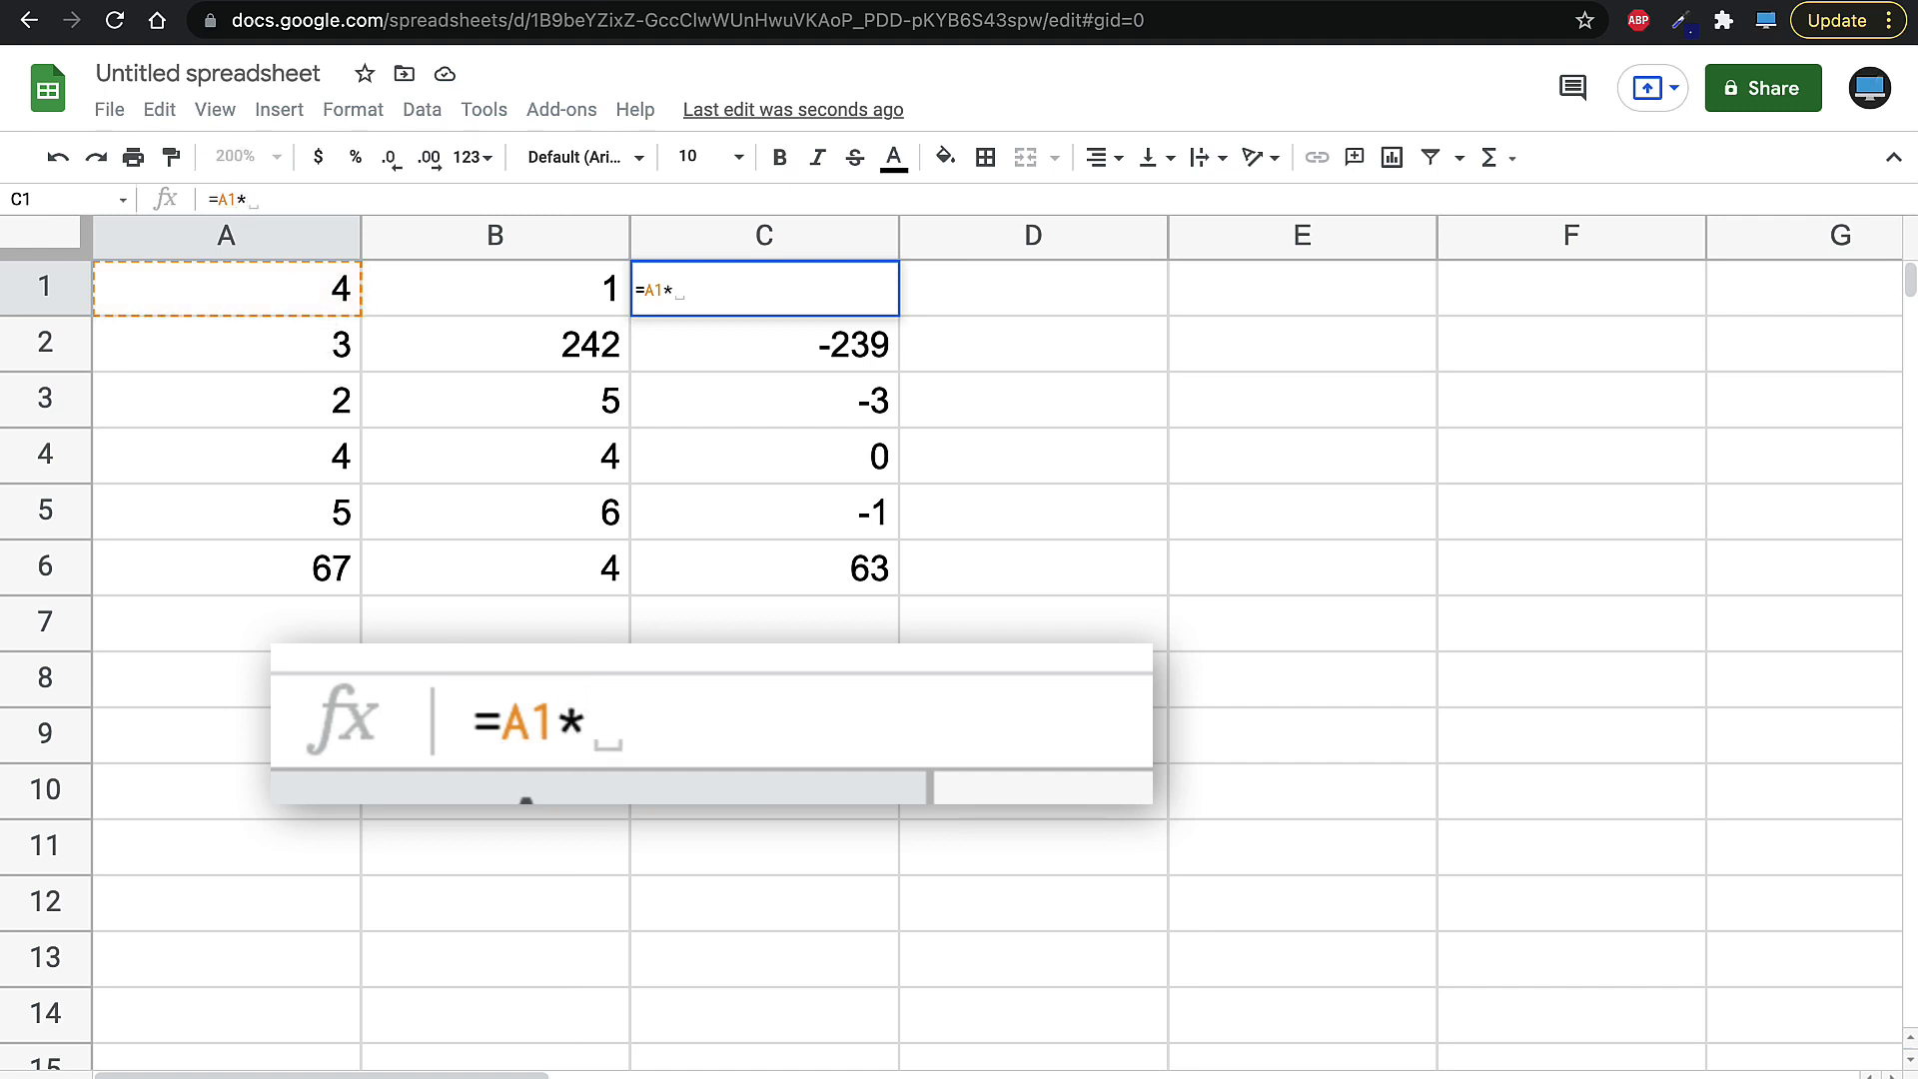
{"action": "left_click", "coordinate": [601, 291]}
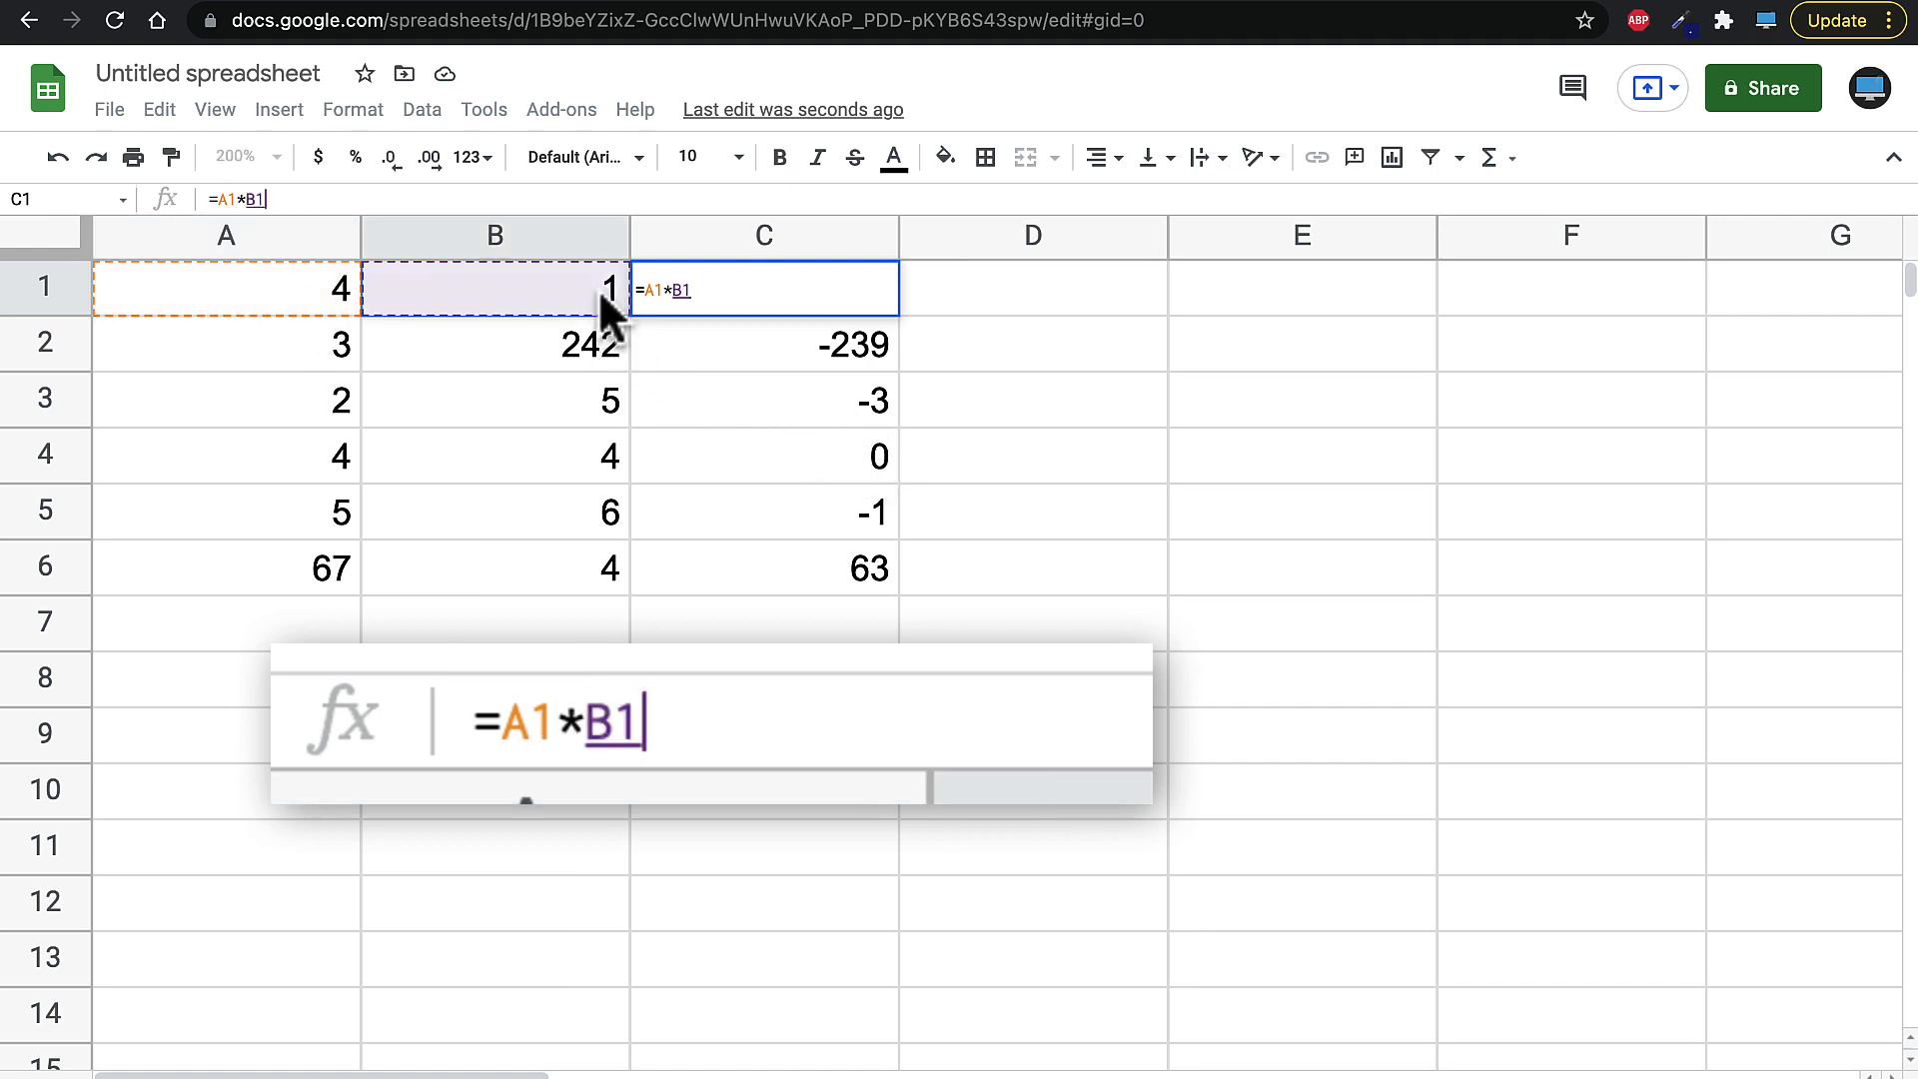
{"action": "key", "text": "Return"}
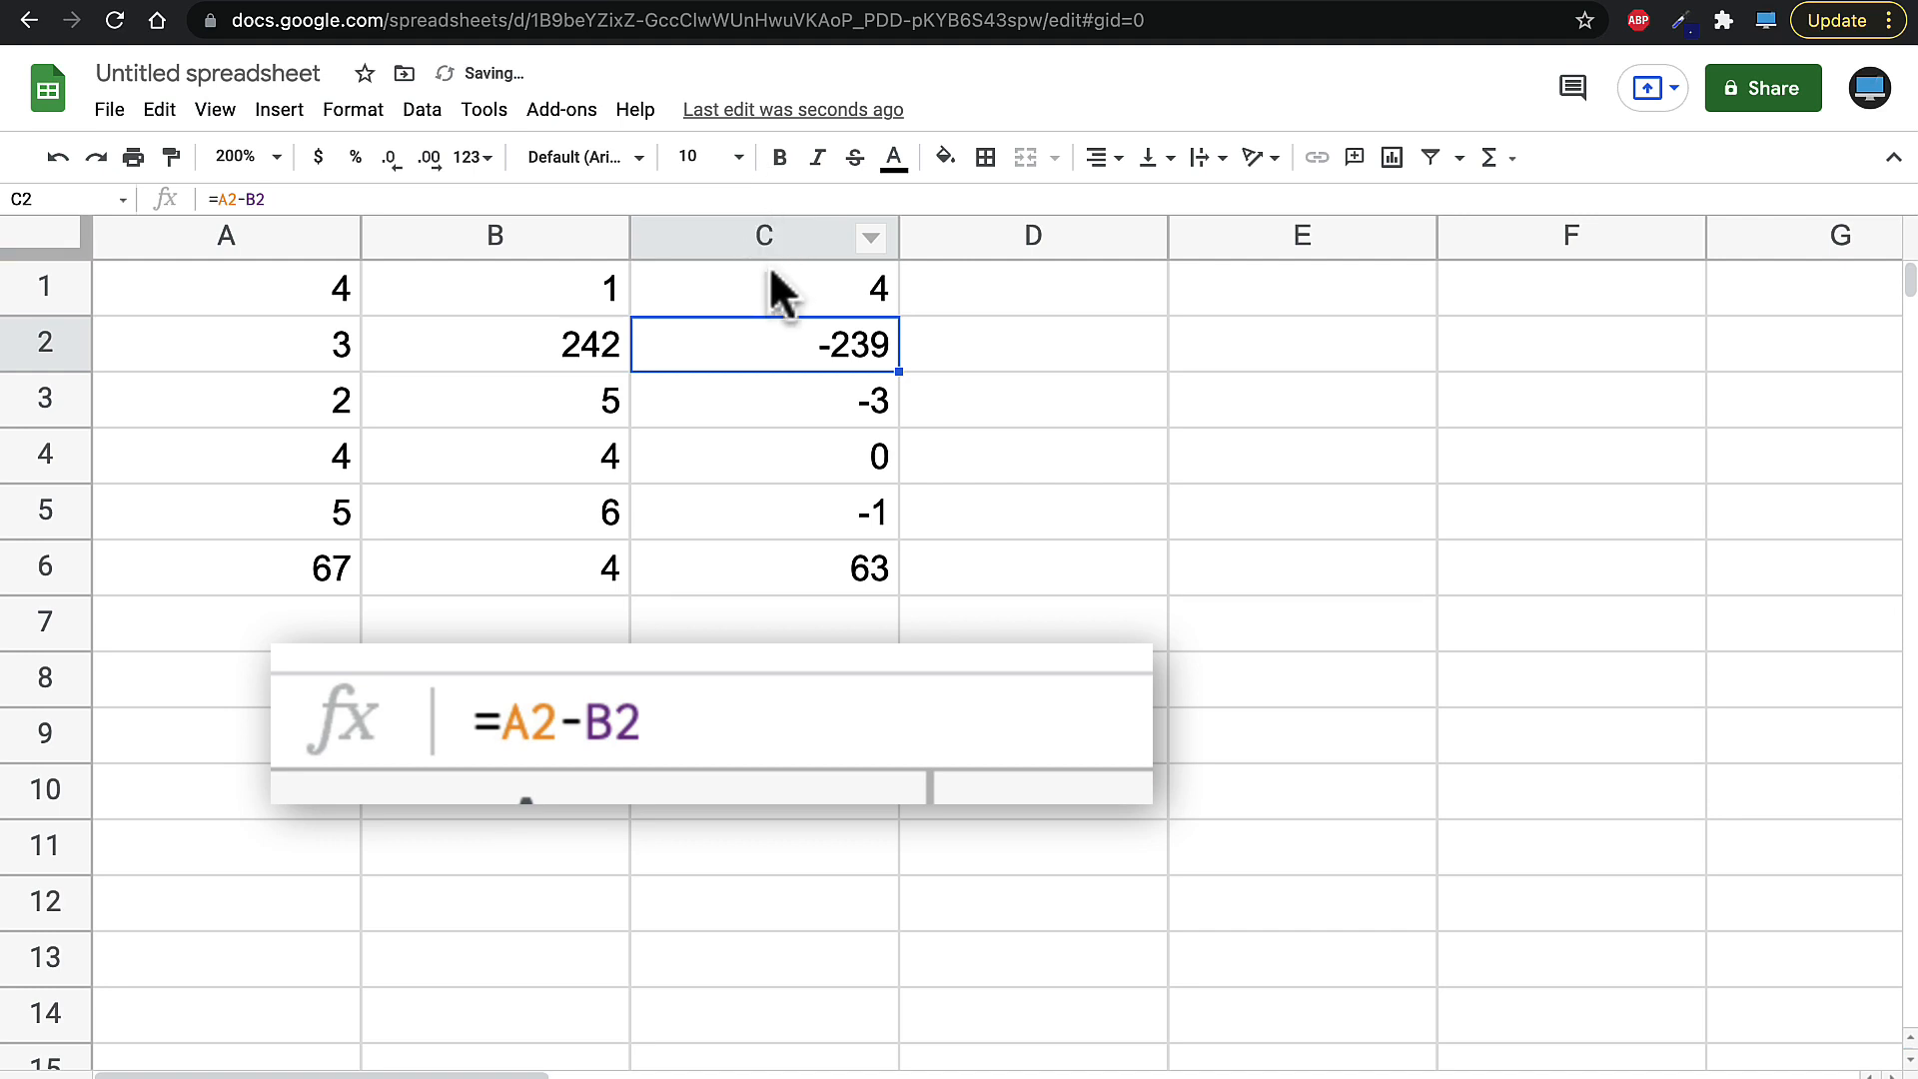
- Fill C1's multiplication formula down through C6
{"action": "left_click", "coordinate": [762, 280]}
{"action": "left_click_drag", "start_coordinate": [899, 316], "coordinate": [869, 560]}
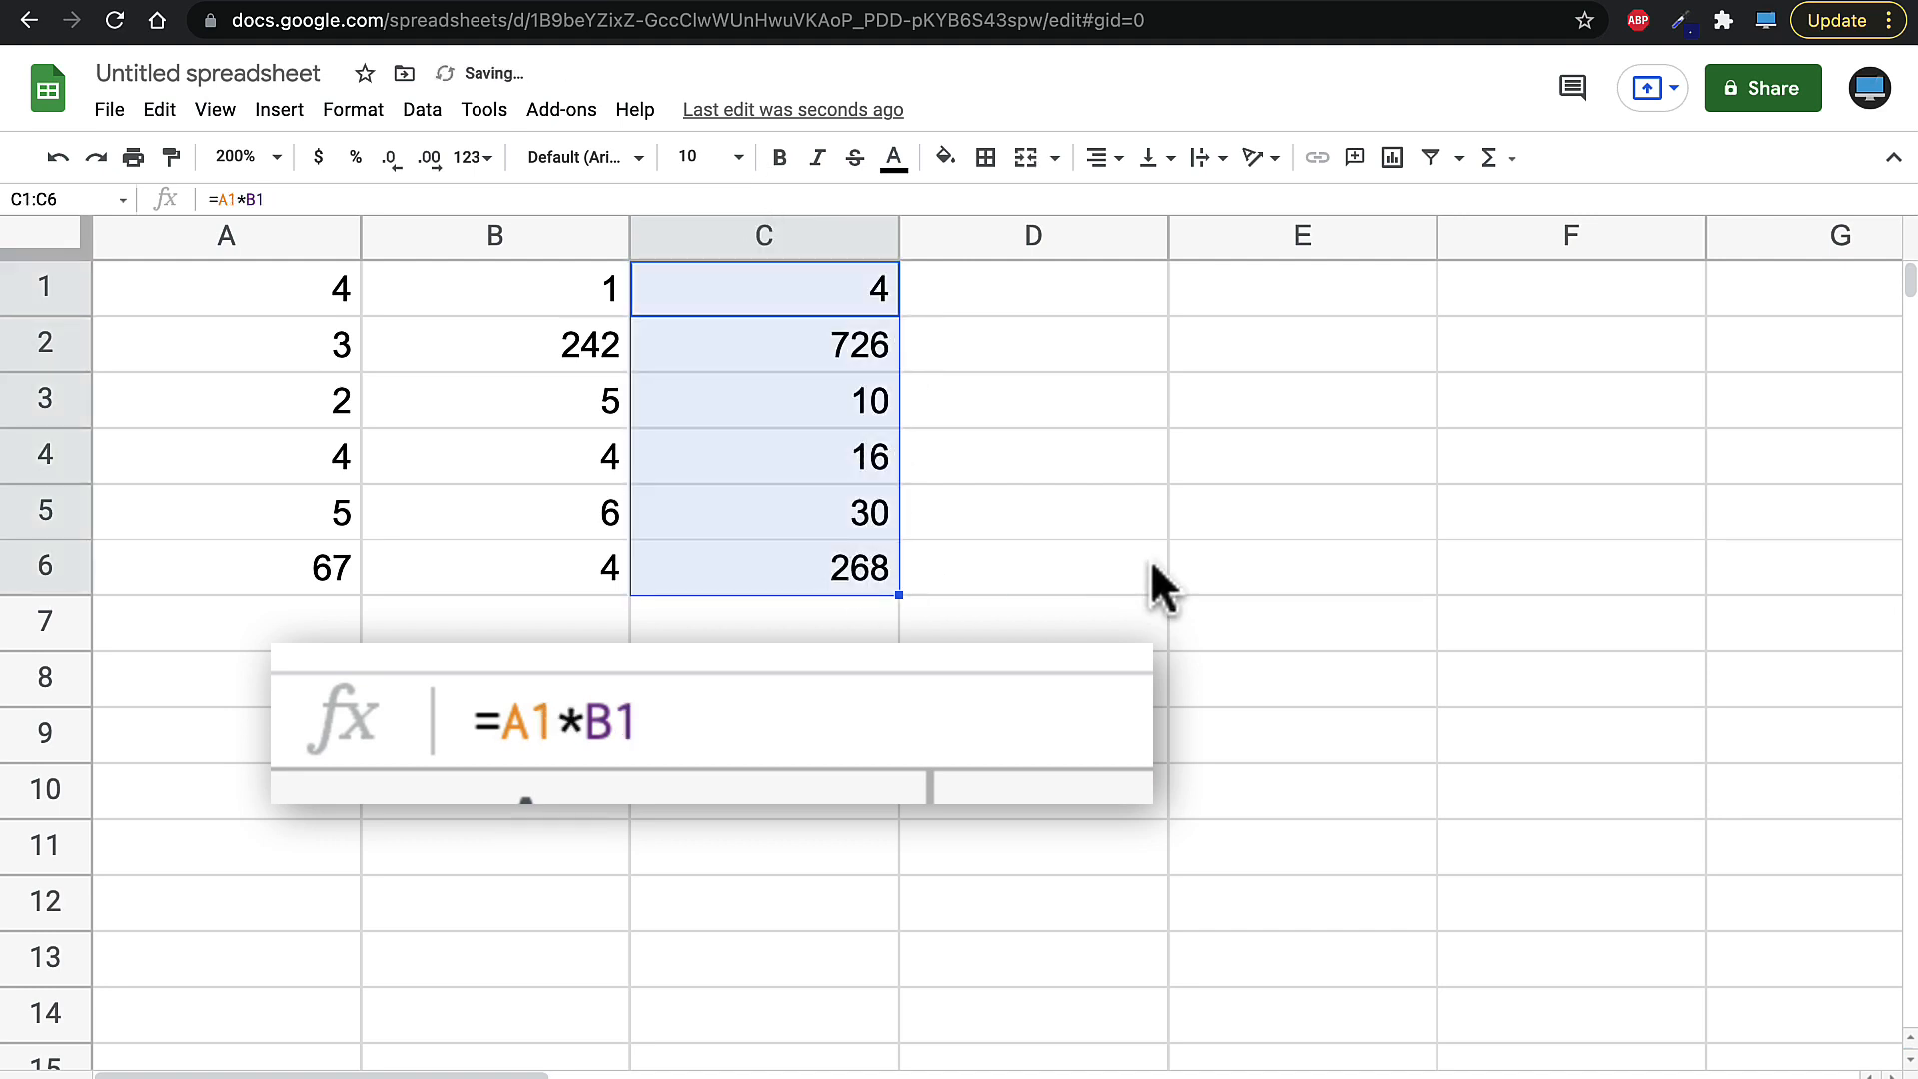
- Replace C1's formula with =A1/B1 by referencing cells A1 and B1
{"action": "left_click", "coordinate": [283, 198]}
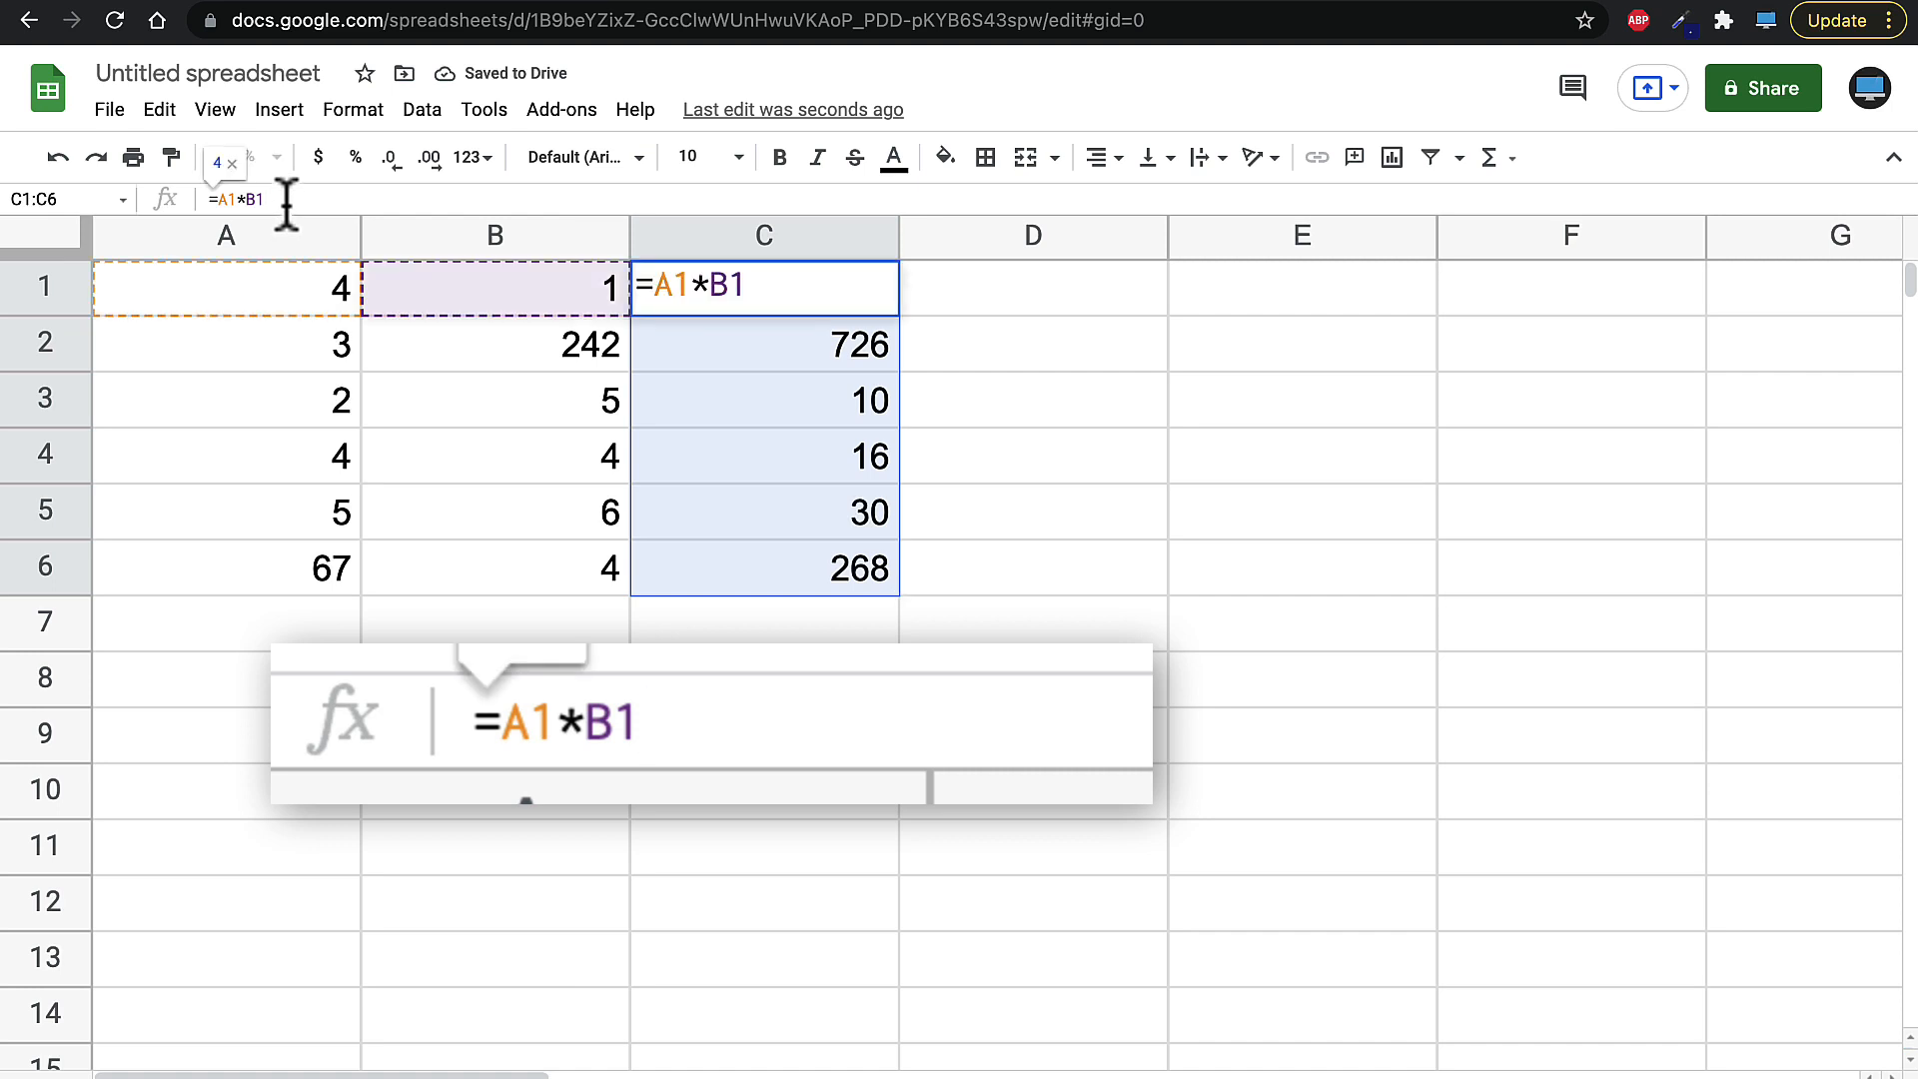
{"action": "key", "text": "BackSpace"}
{"action": "key", "text": "BackSpace"}
{"action": "key", "text": "BackSpace"}
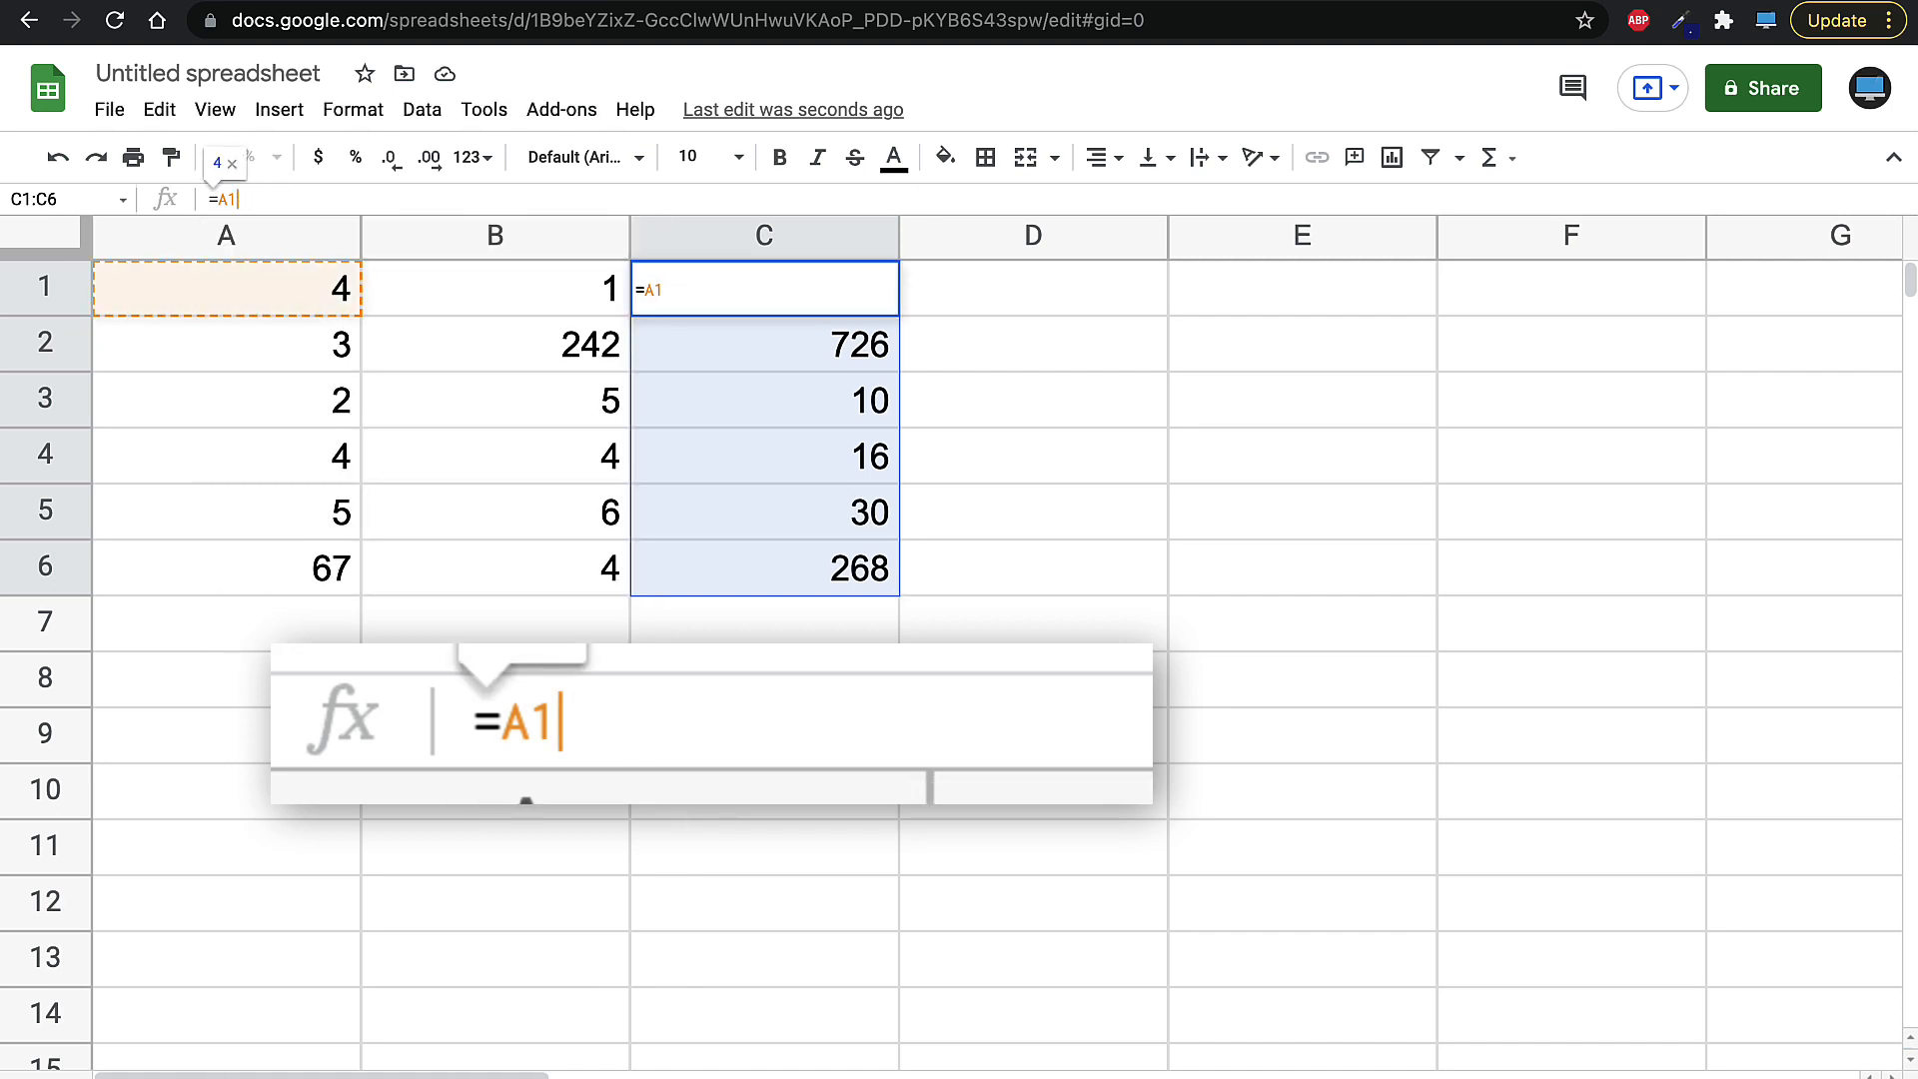
{"action": "type", "text": "/"}
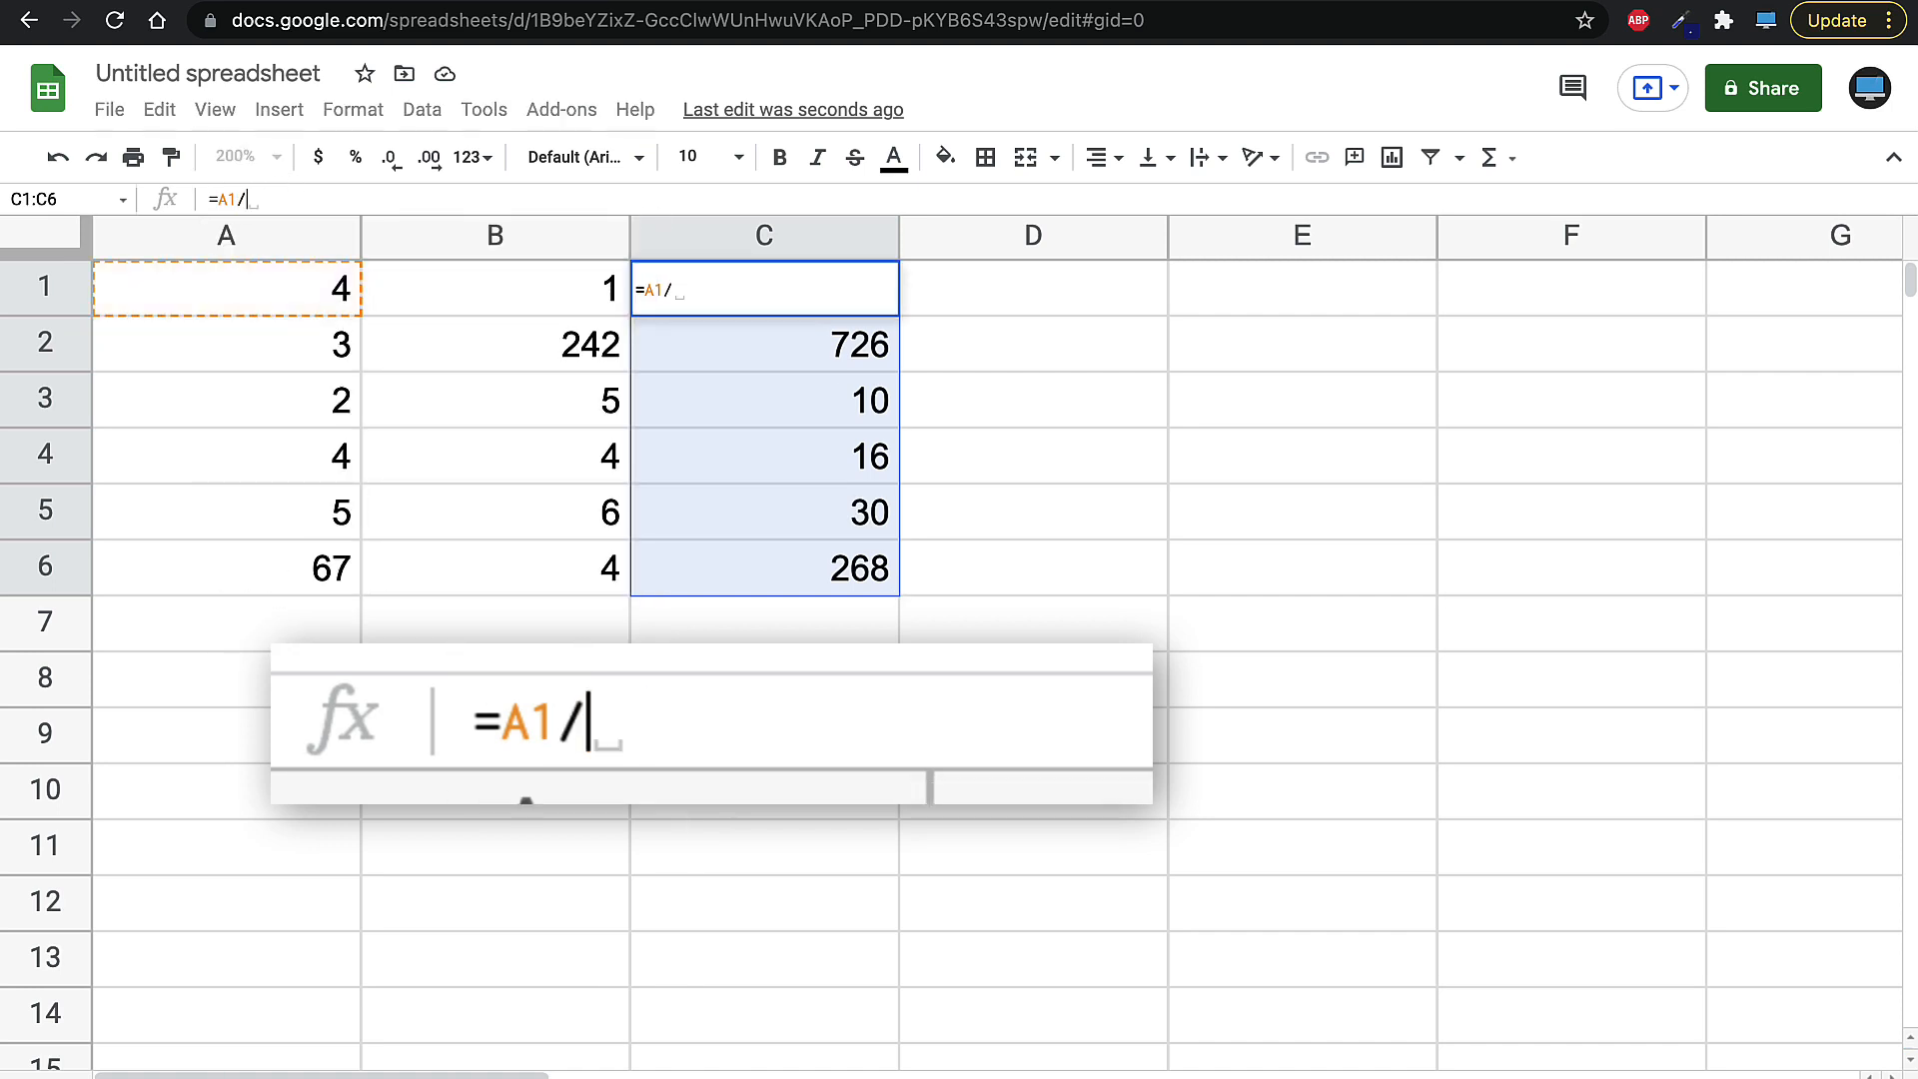
{"action": "left_click", "coordinate": [555, 297]}
{"action": "key", "text": "Return"}
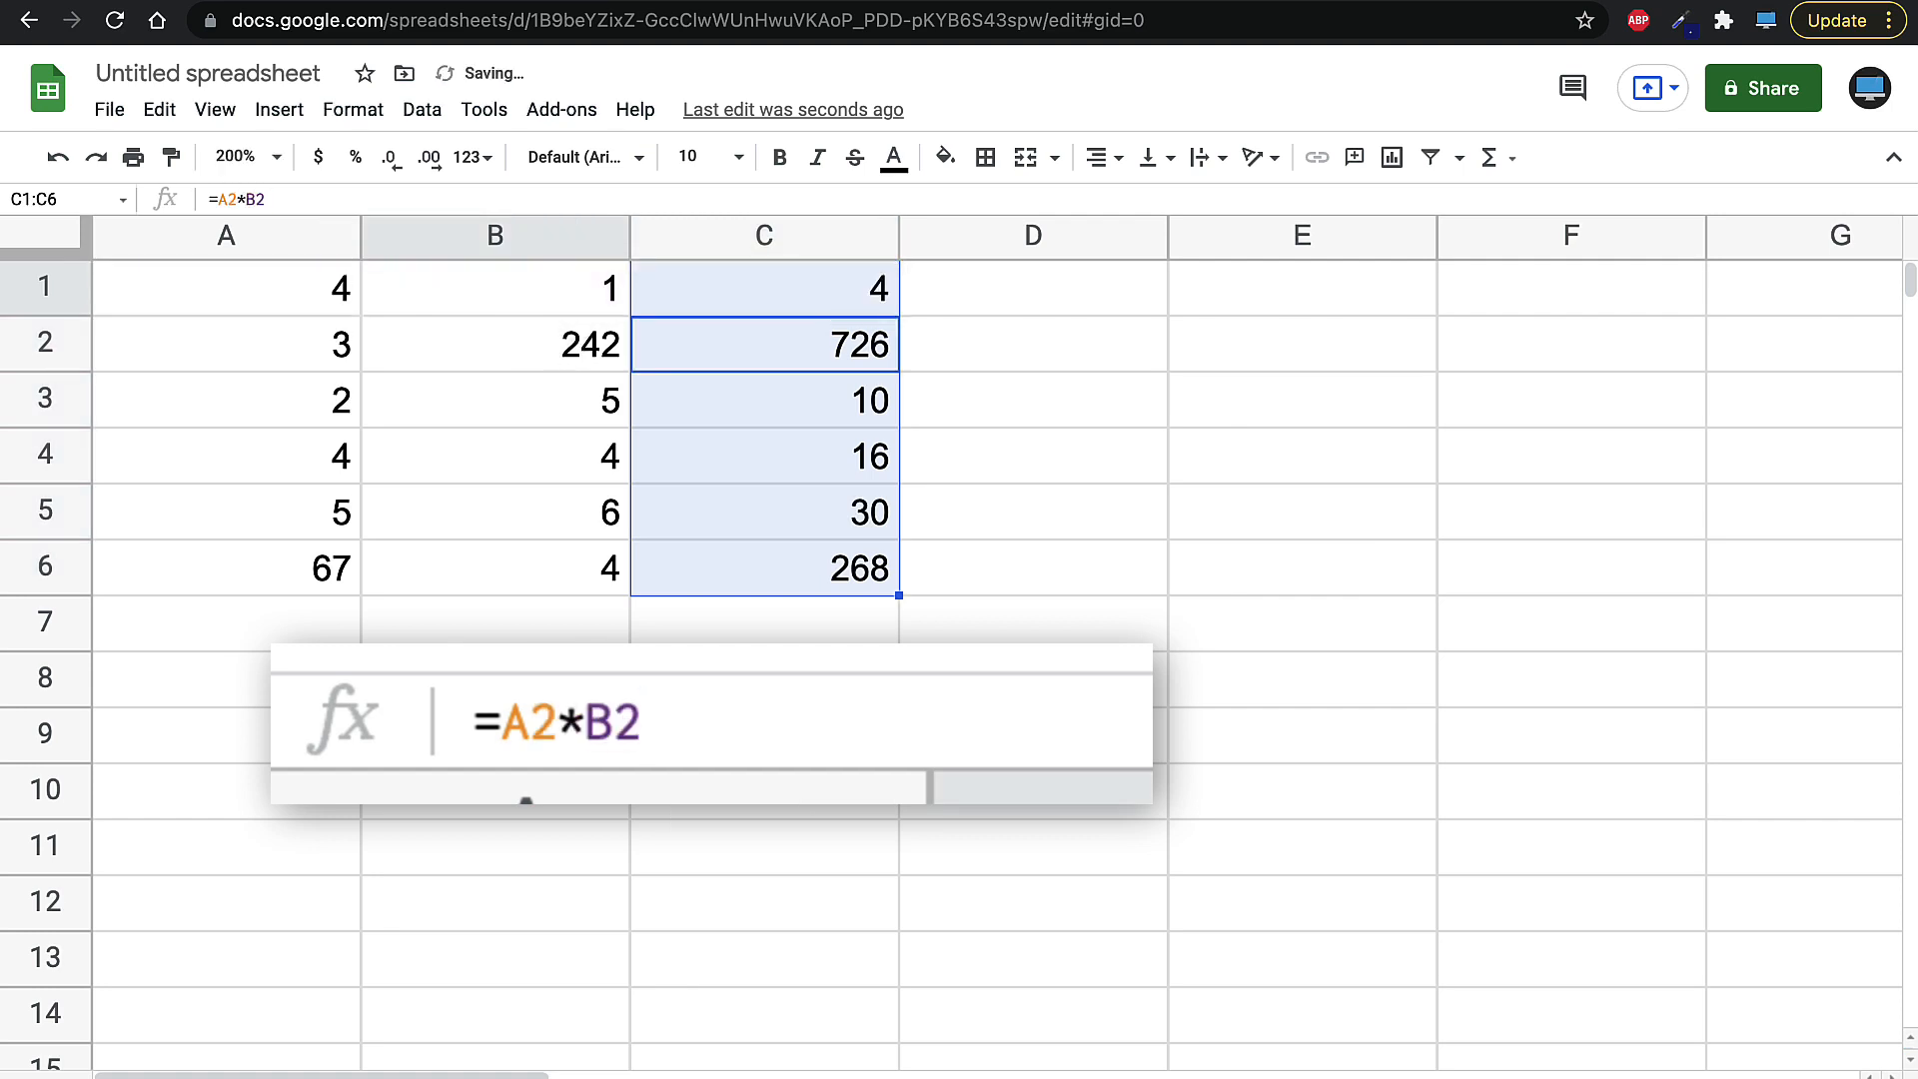
- Fill C1's division formula down through C6
{"action": "left_click", "coordinate": [814, 291]}
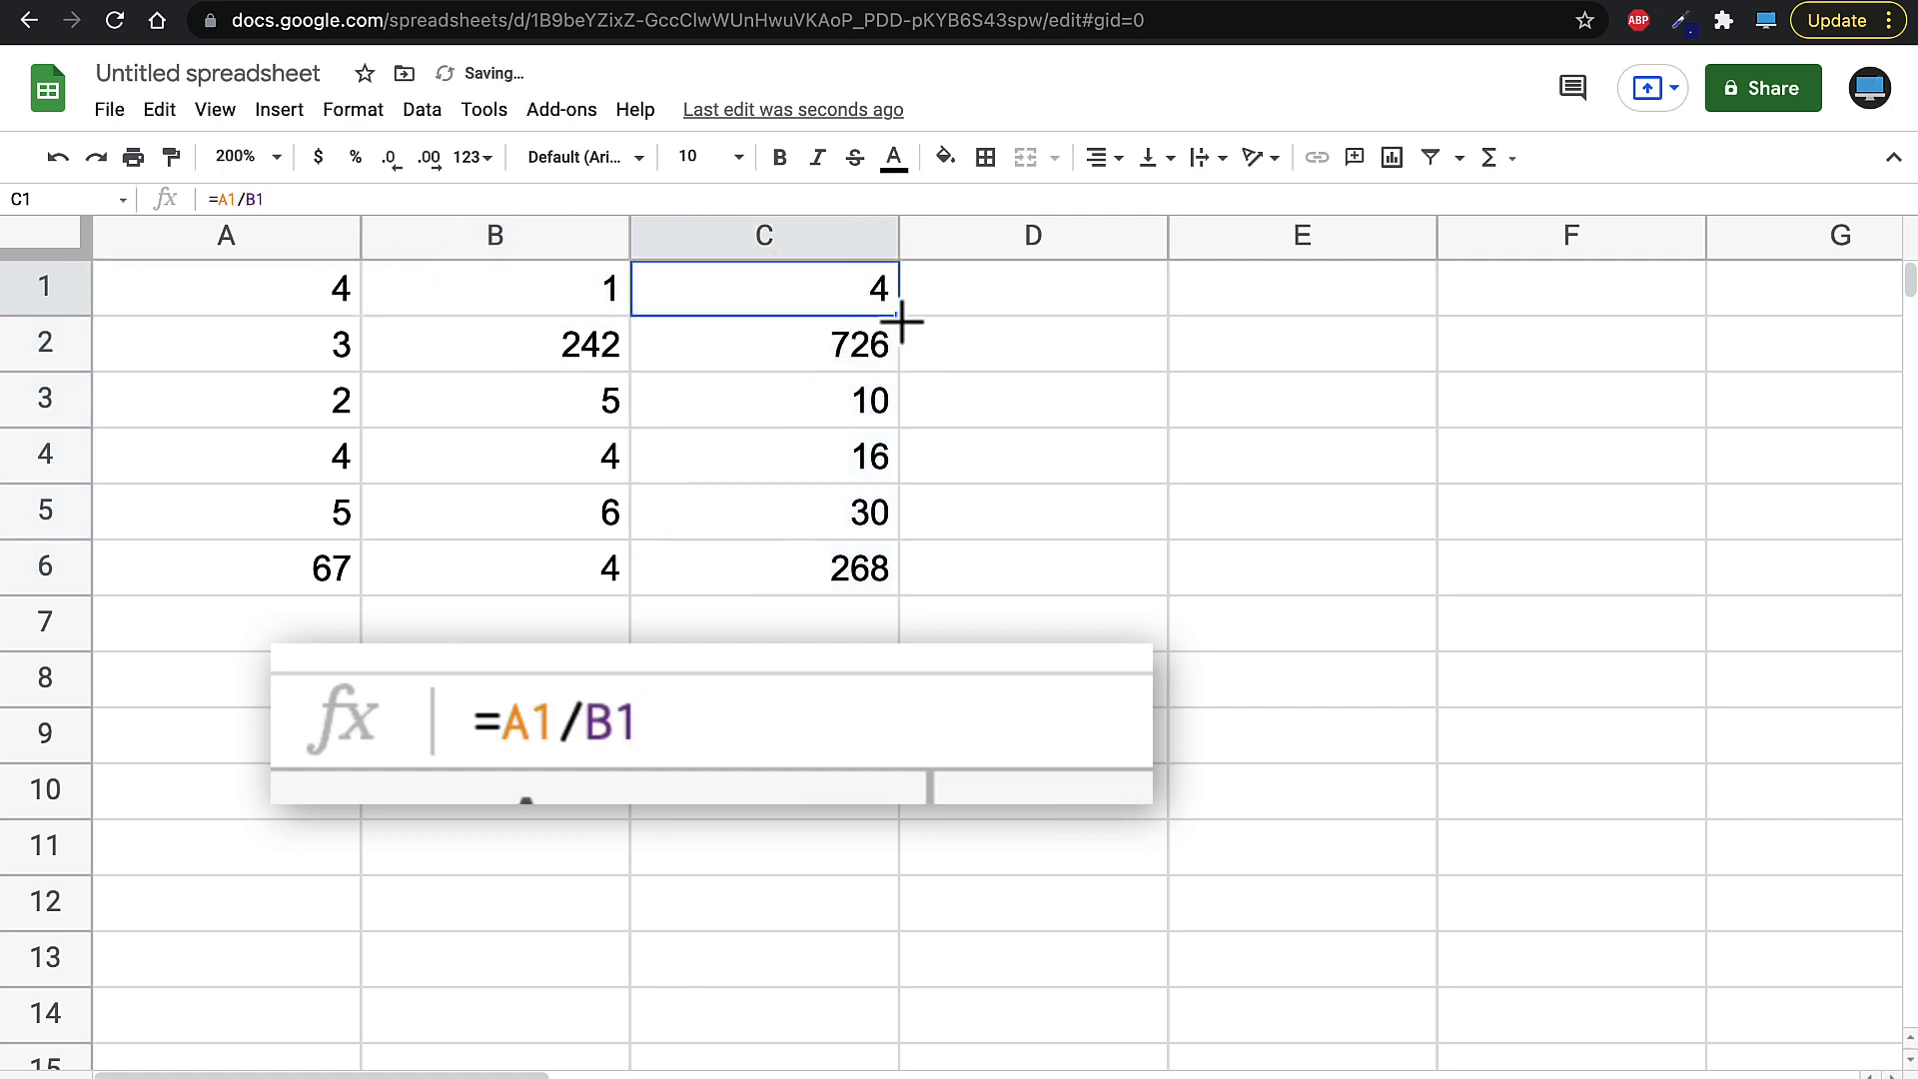
{"action": "left_click_drag", "start_coordinate": [903, 322], "coordinate": [897, 571]}
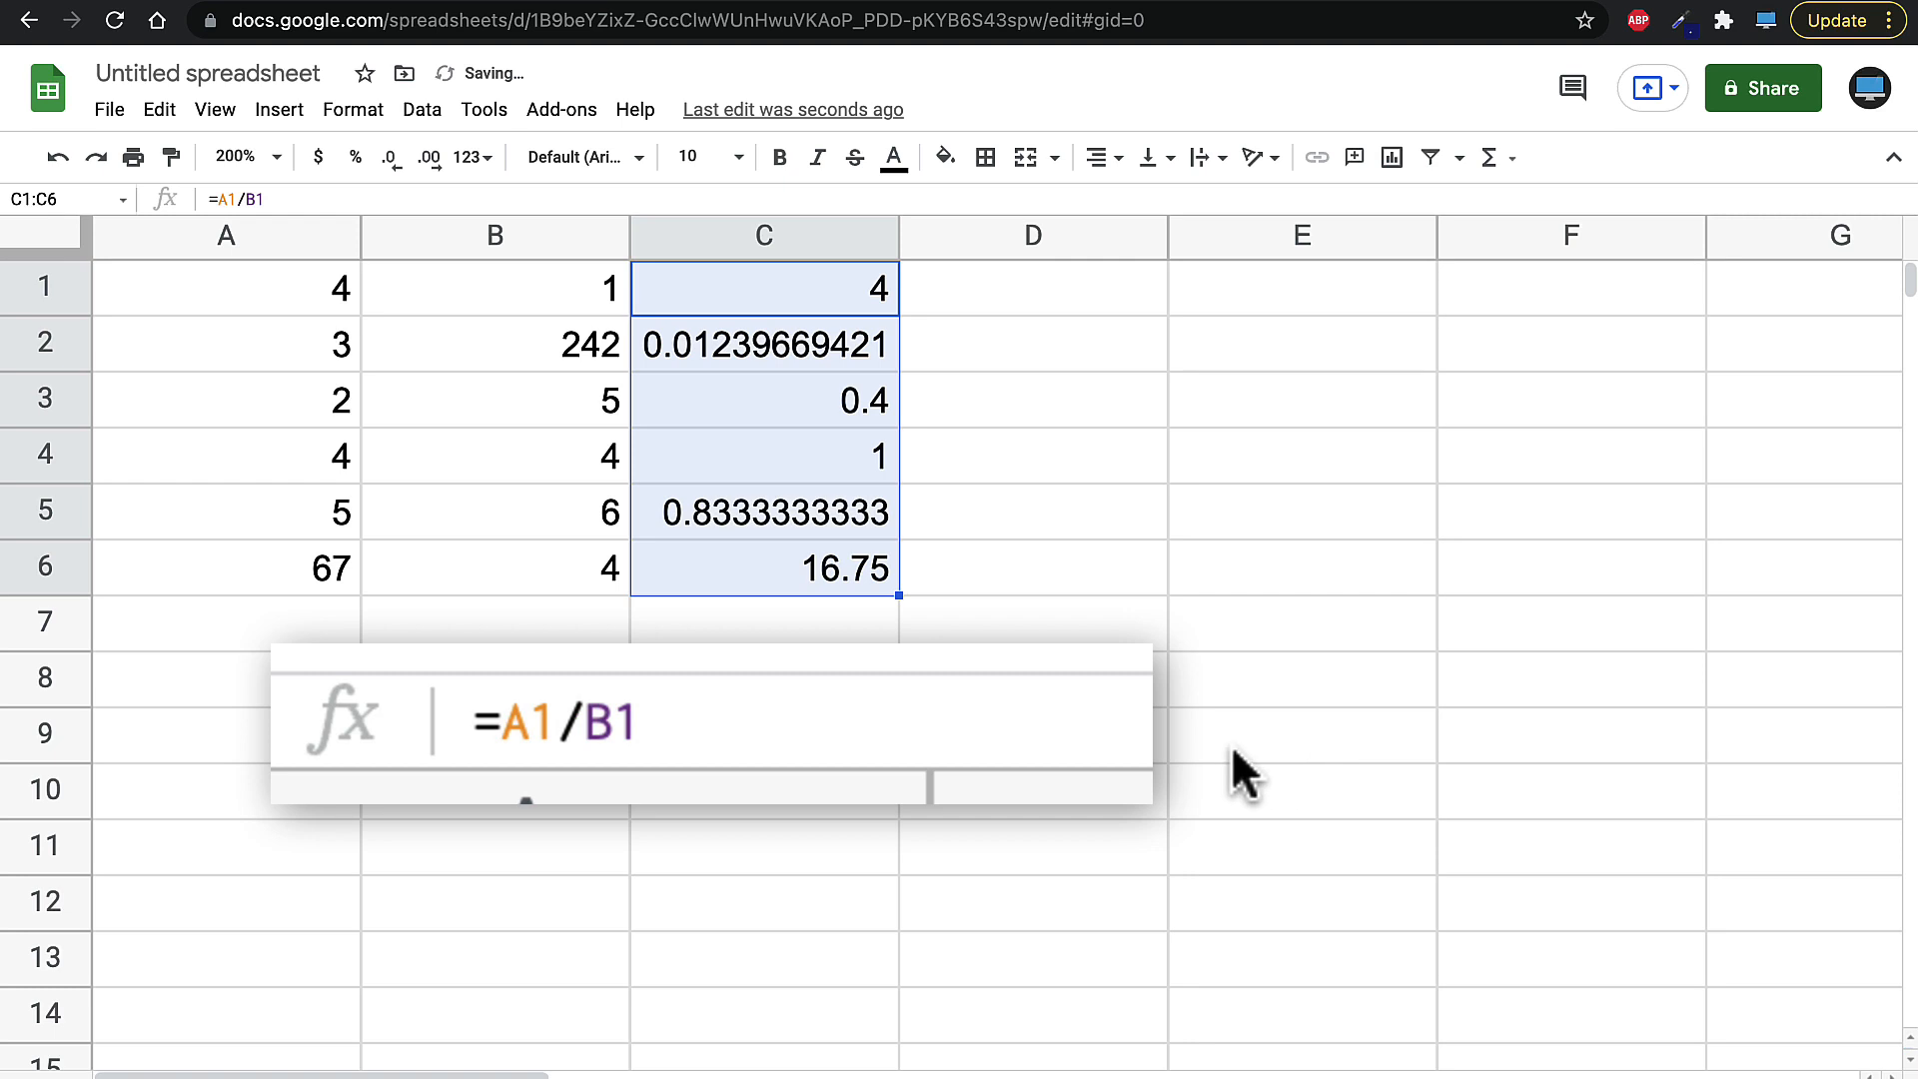
{"action": "left_click", "coordinate": [810, 780]}
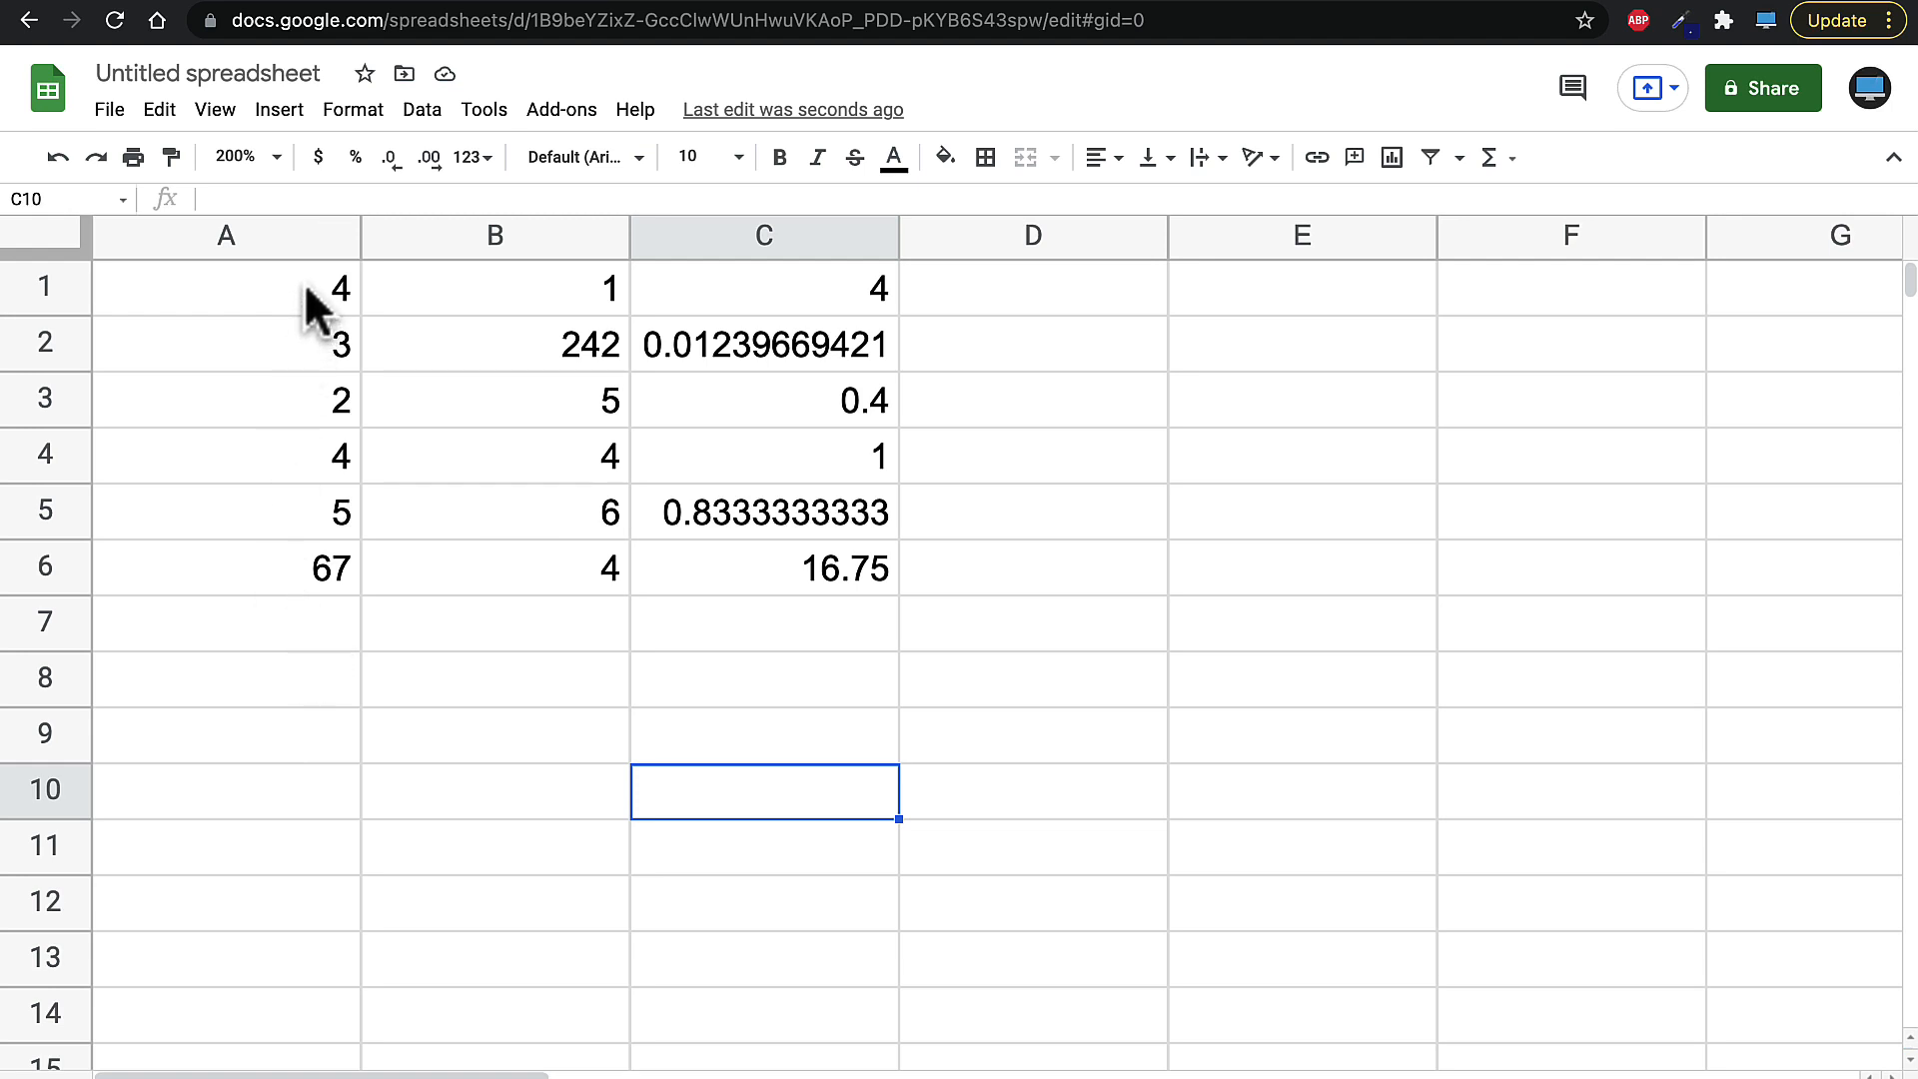
- Enter a SUM formula in A7 totalling the range A1:A6
{"action": "left_click", "coordinate": [260, 626]}
{"action": "type", "text": "="}
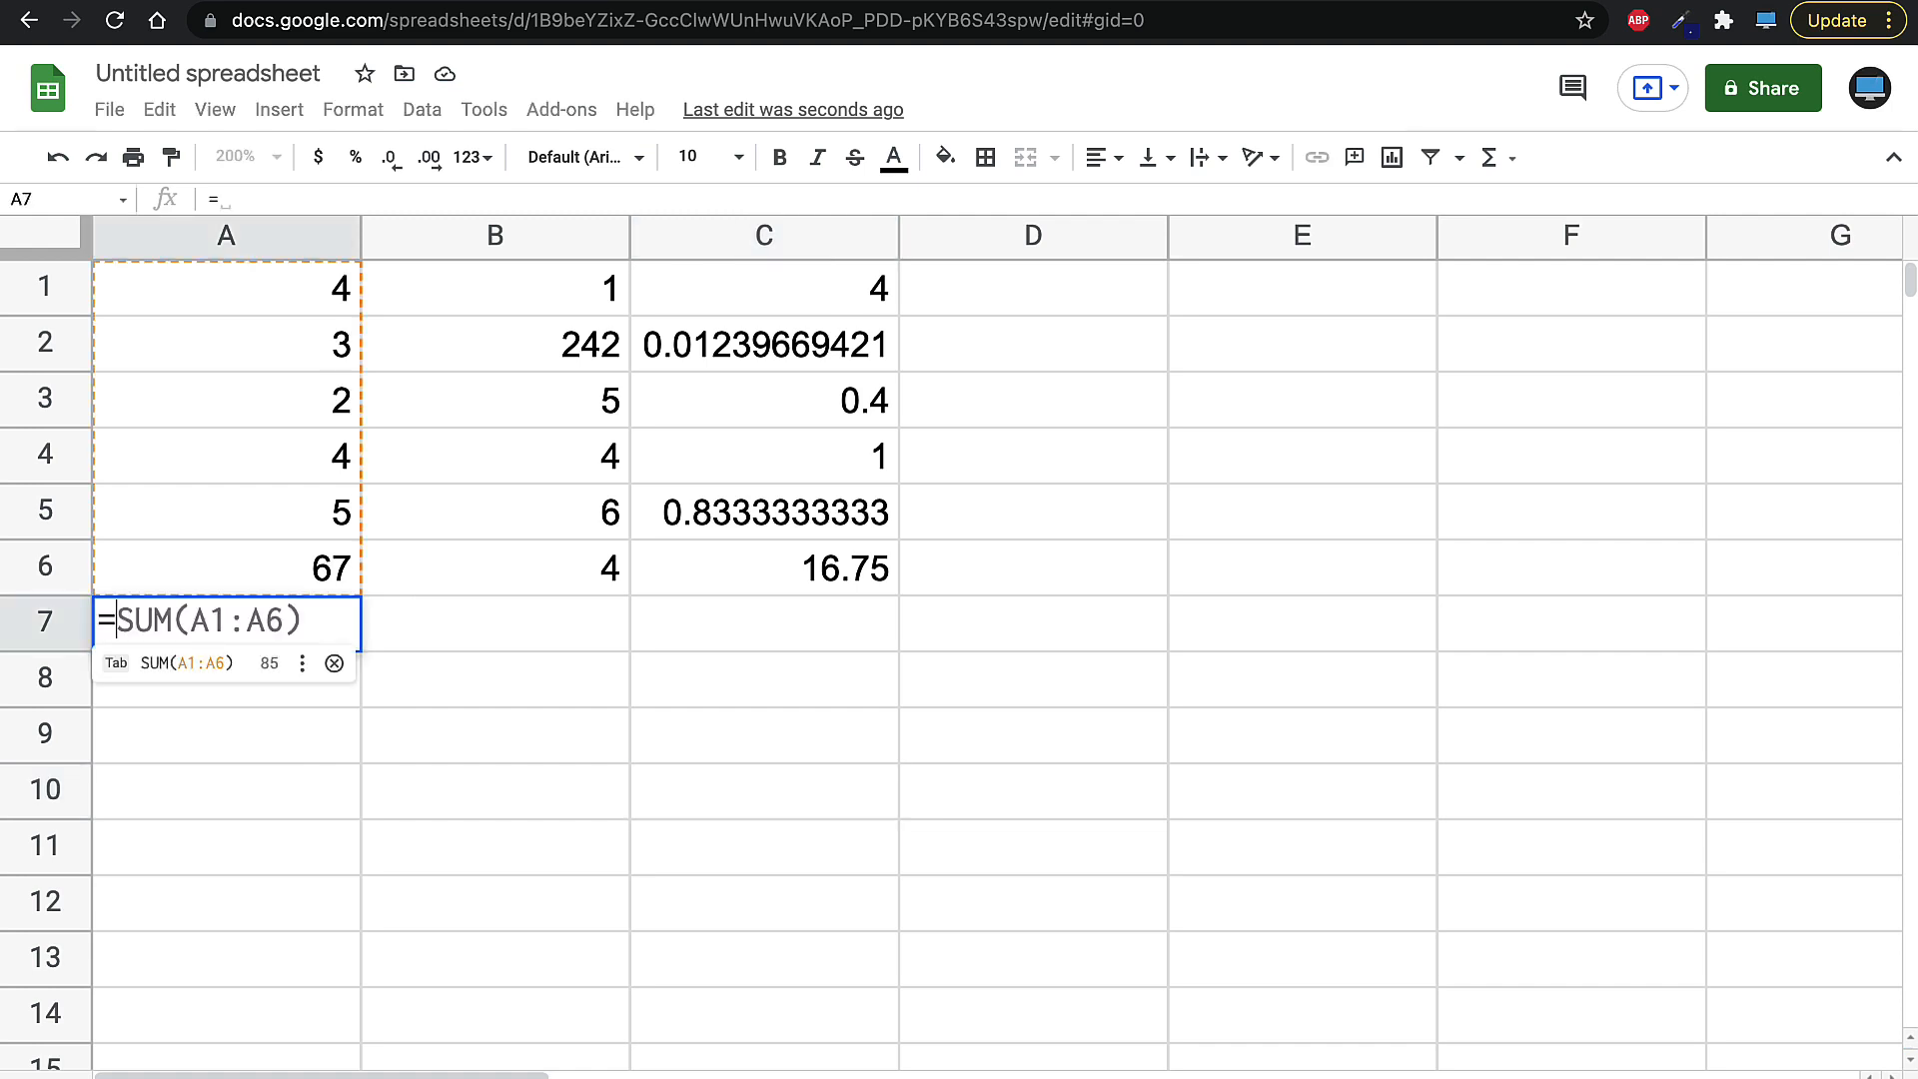
{"action": "type", "text": "sum"}
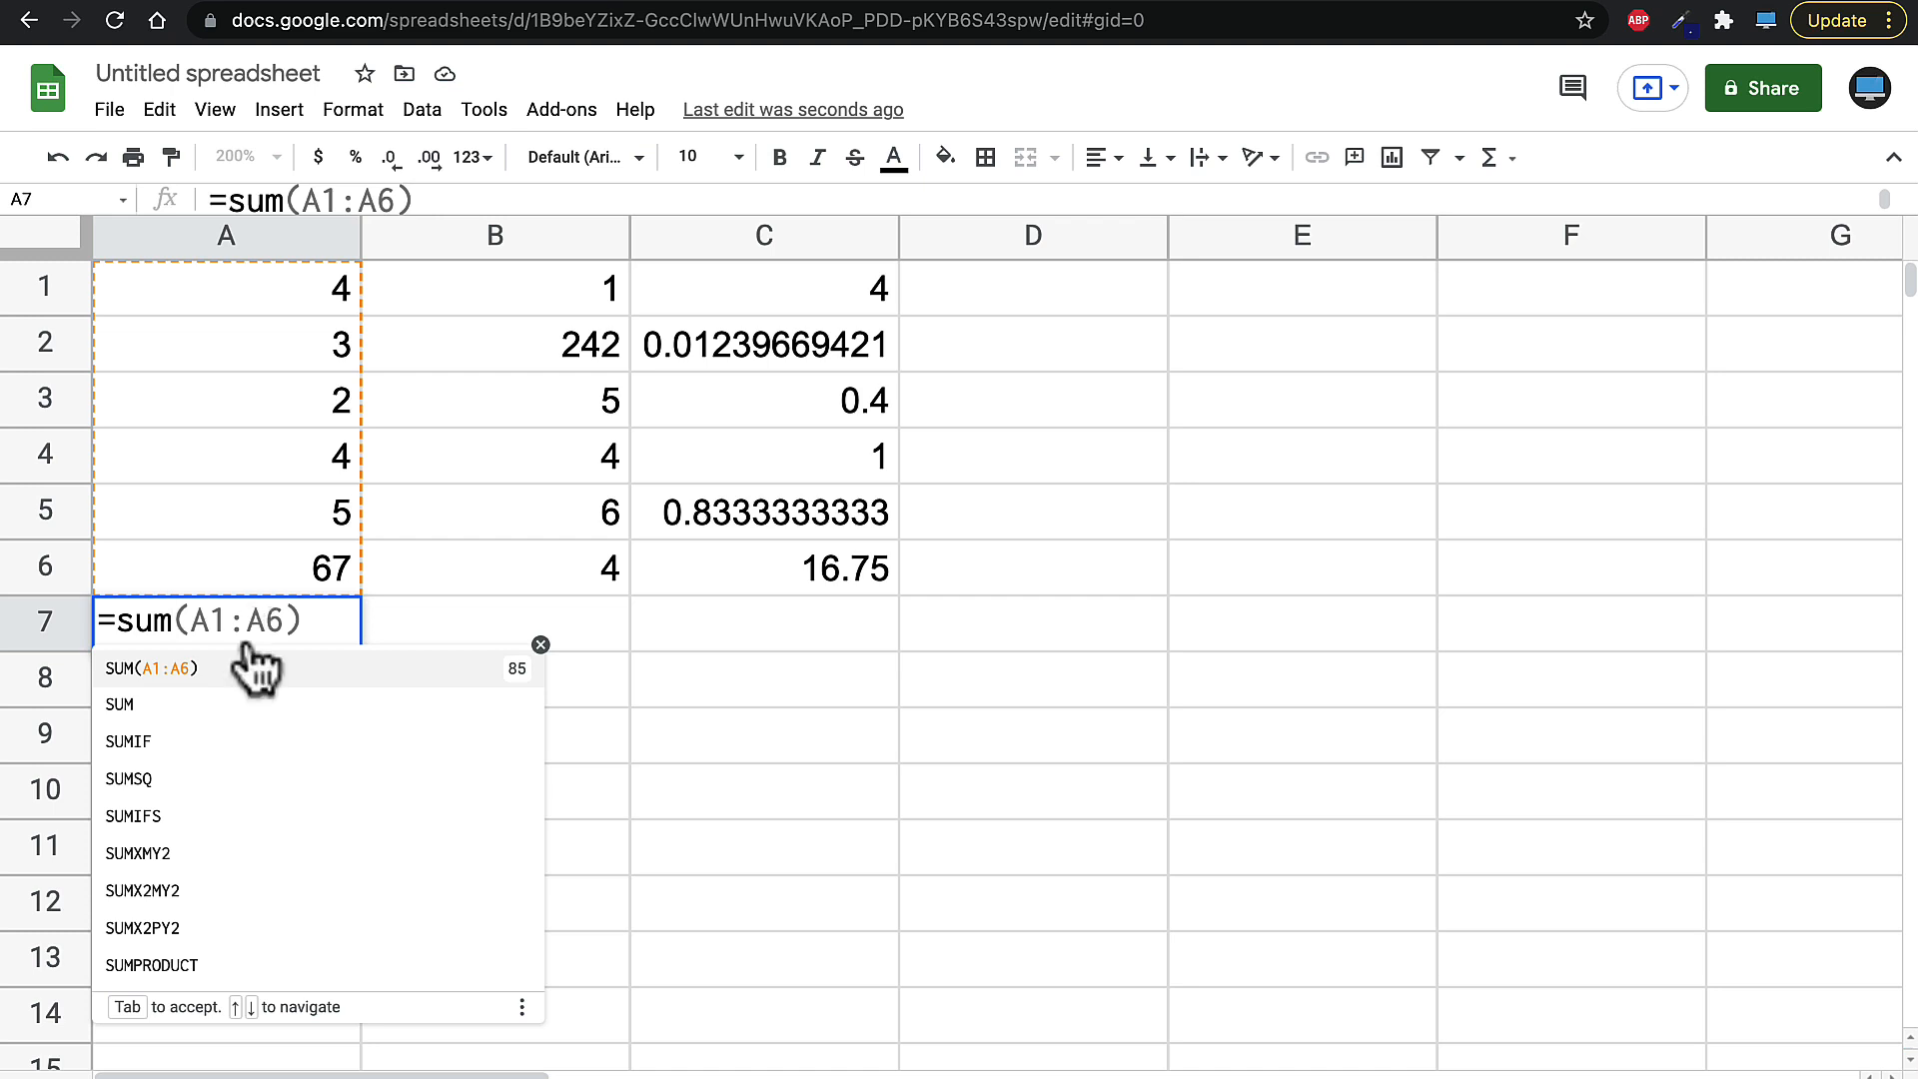
{"action": "left_click", "coordinate": [125, 709]}
{"action": "left_click_drag", "start_coordinate": [200, 288], "coordinate": [193, 570]}
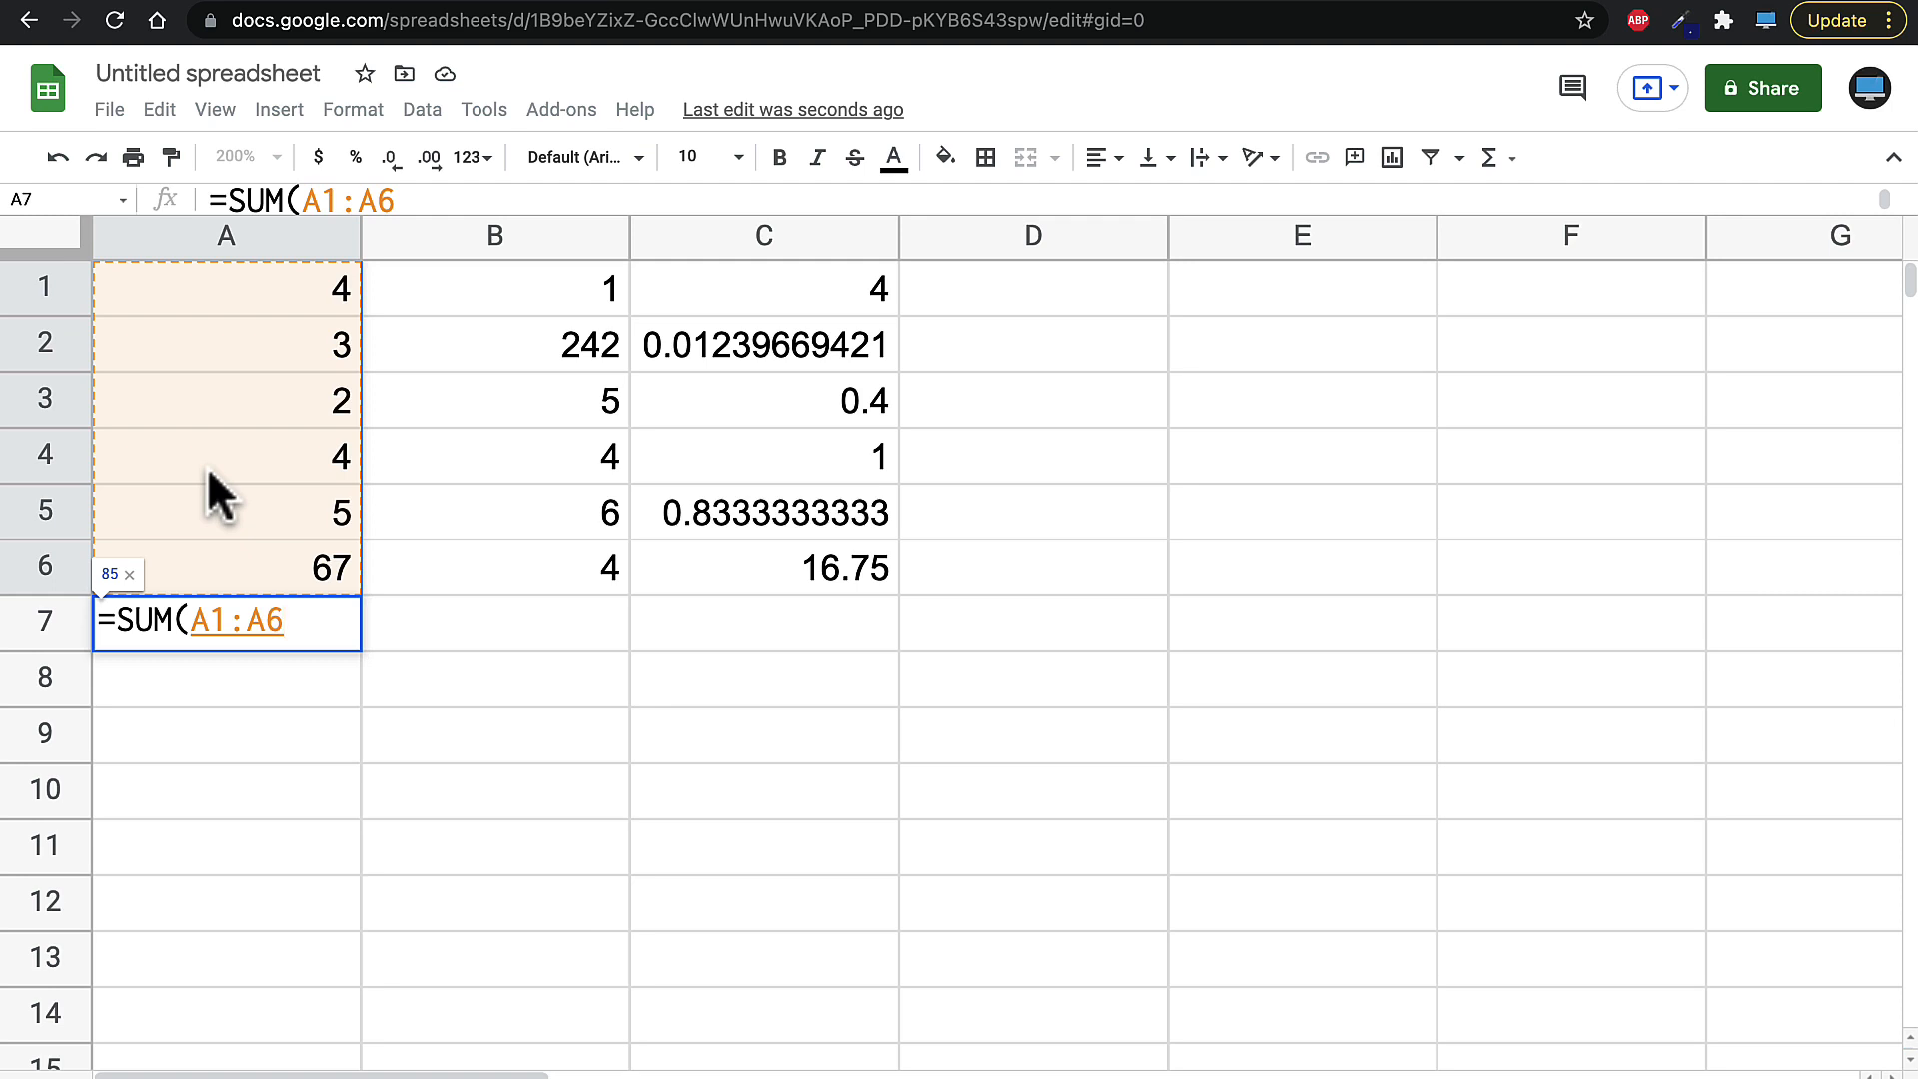
{"action": "key", "text": "Return"}
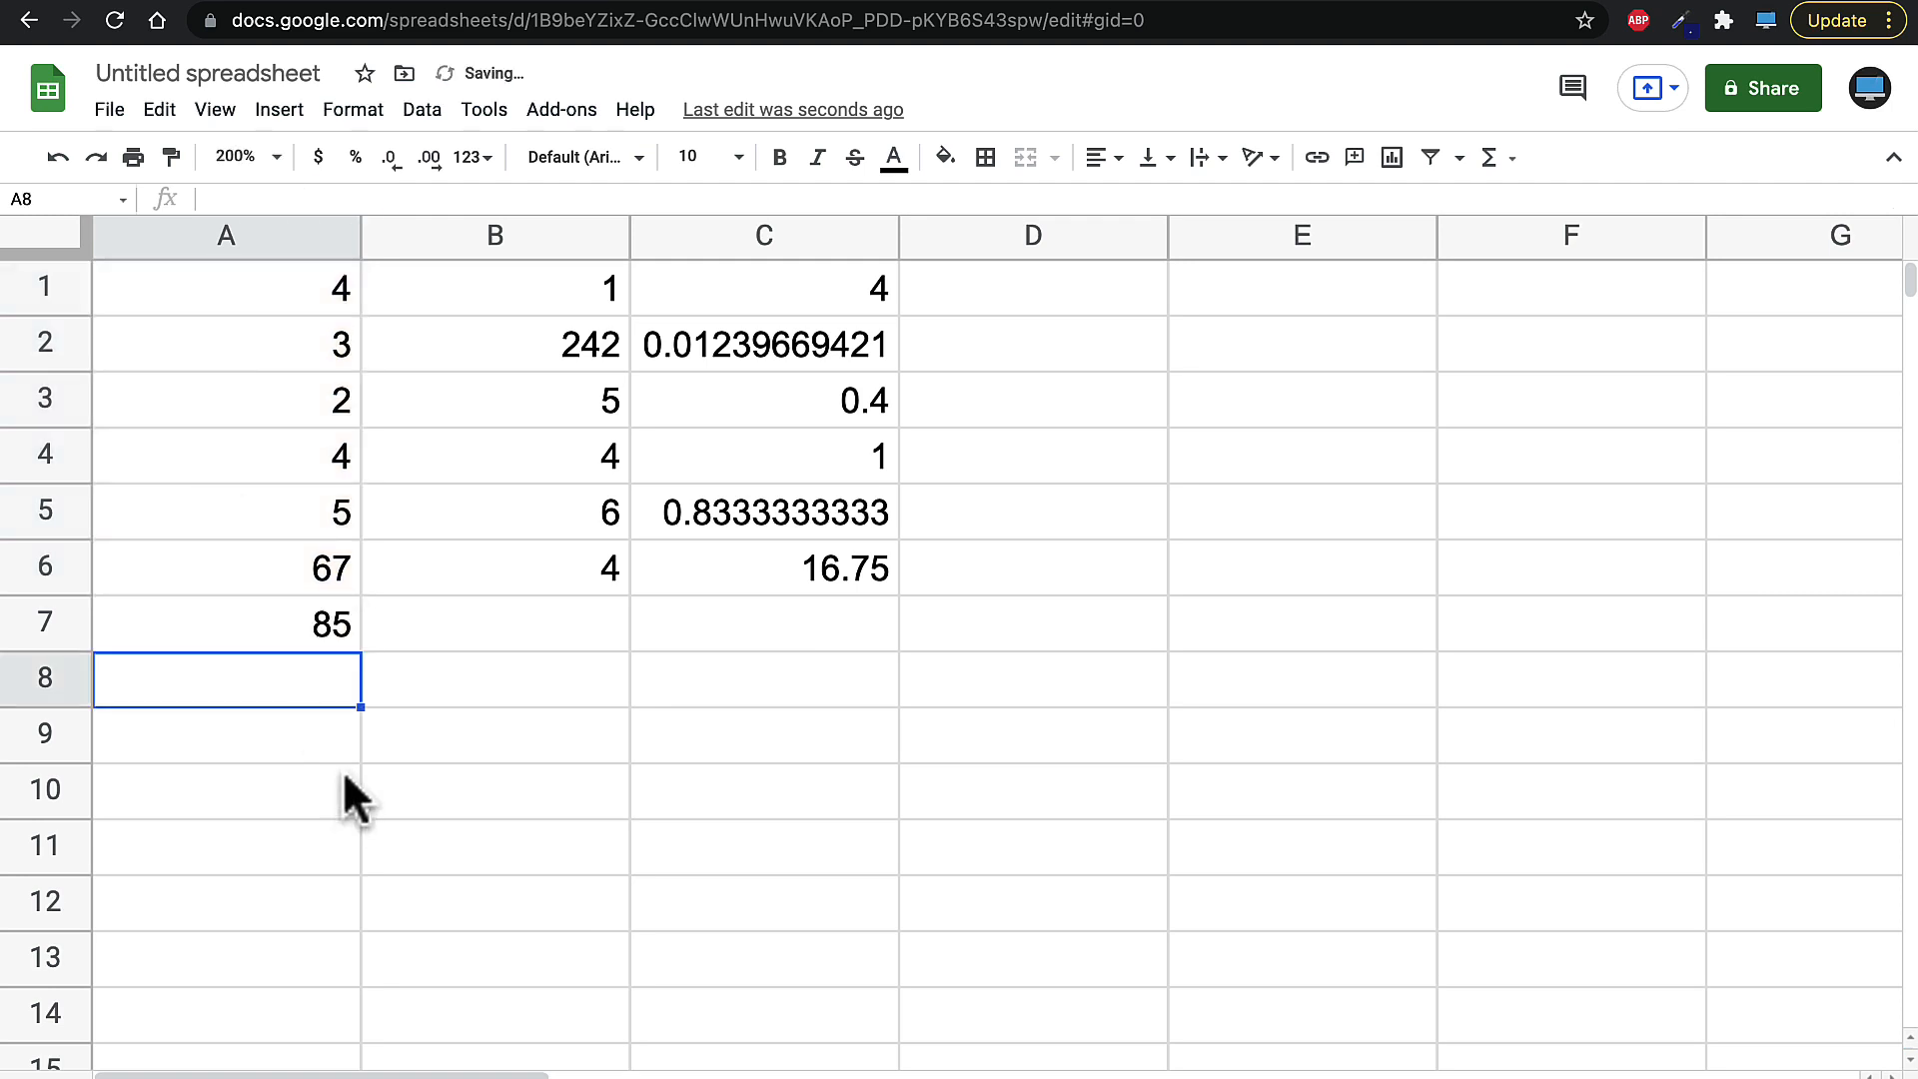
- Fill A7's SUM formula across row 7 through C7
{"action": "left_click", "coordinate": [330, 640]}
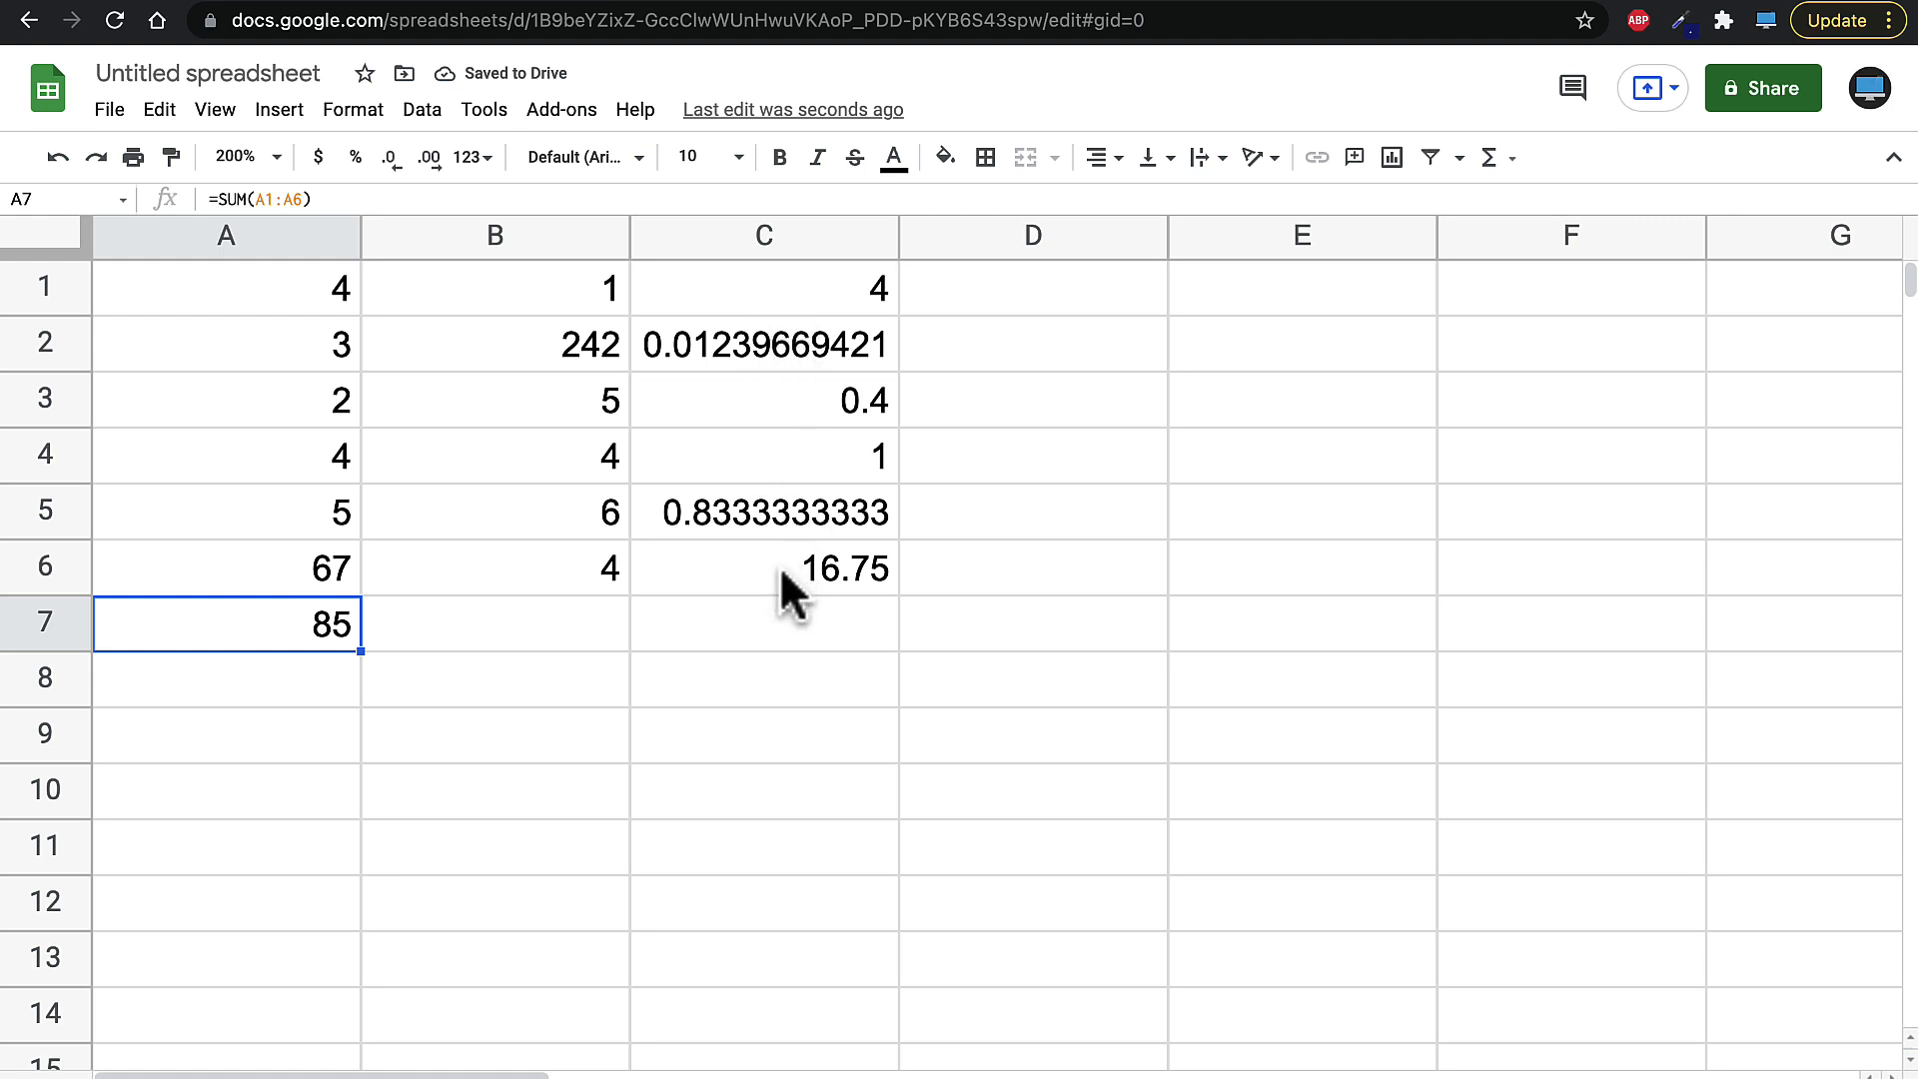
{"action": "left_click_drag", "start_coordinate": [361, 657], "coordinate": [728, 654]}
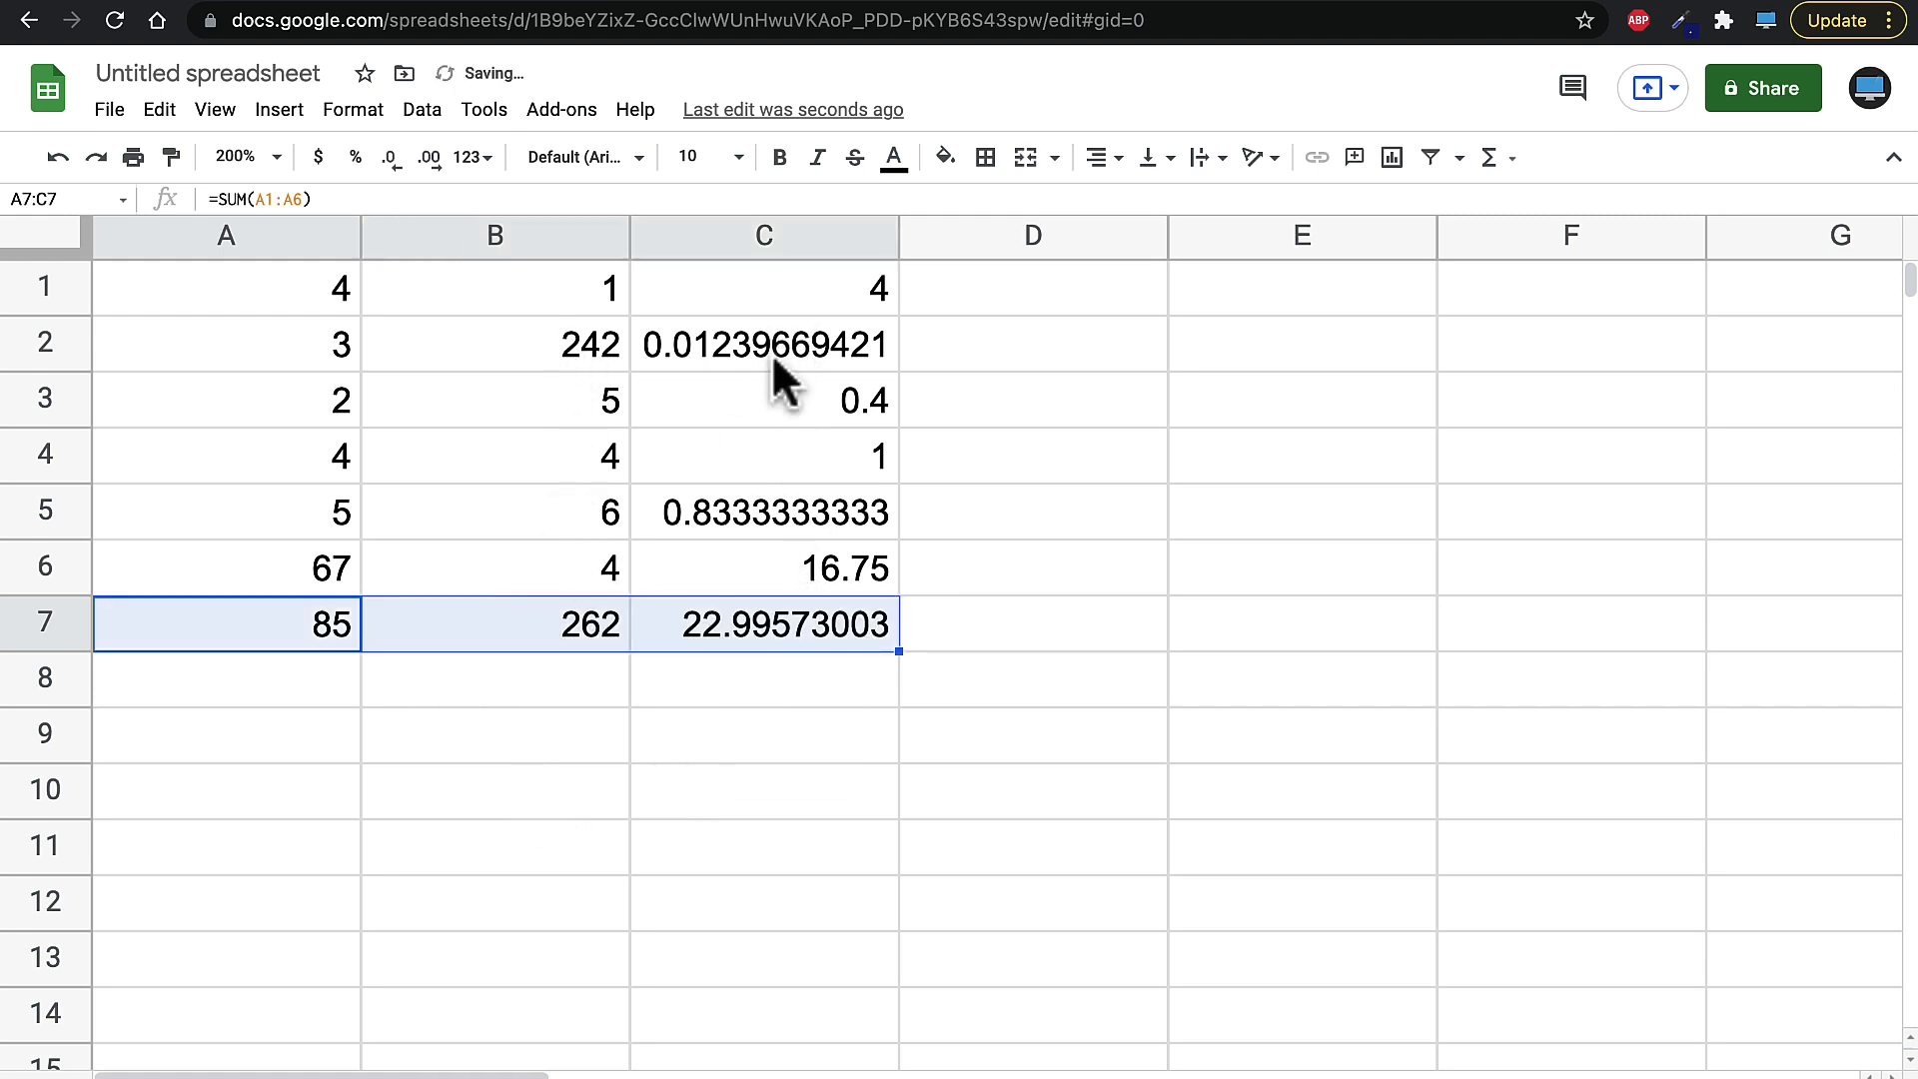